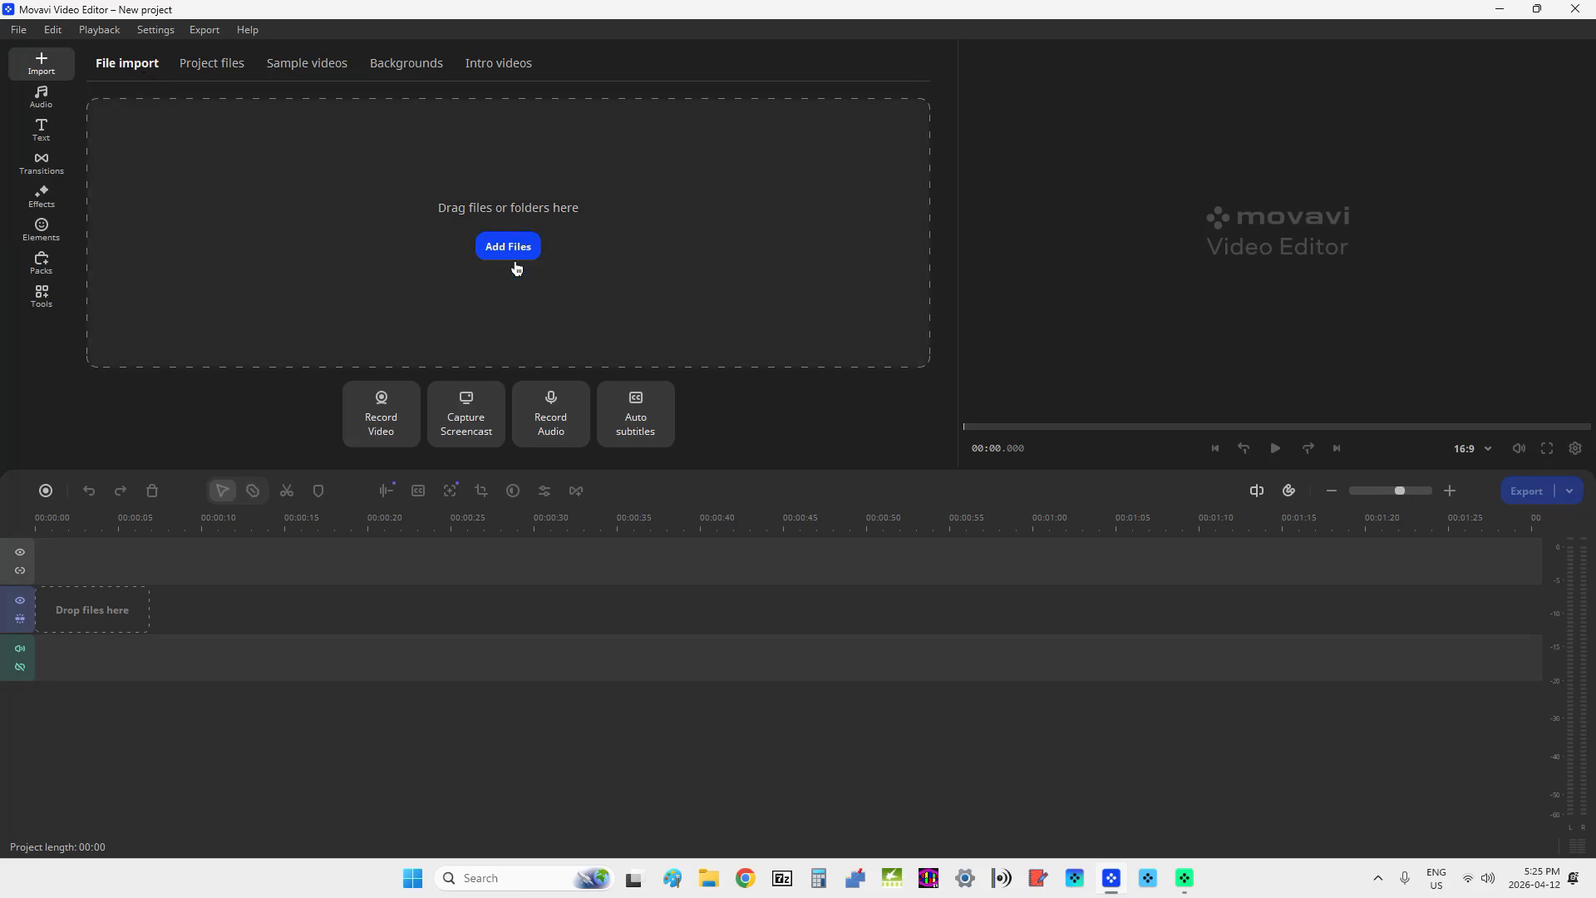
- Import the export fragment sample video from Desktop > sample clips > Movavi Video Editor 2026 > export fragment
left_click(516, 254)
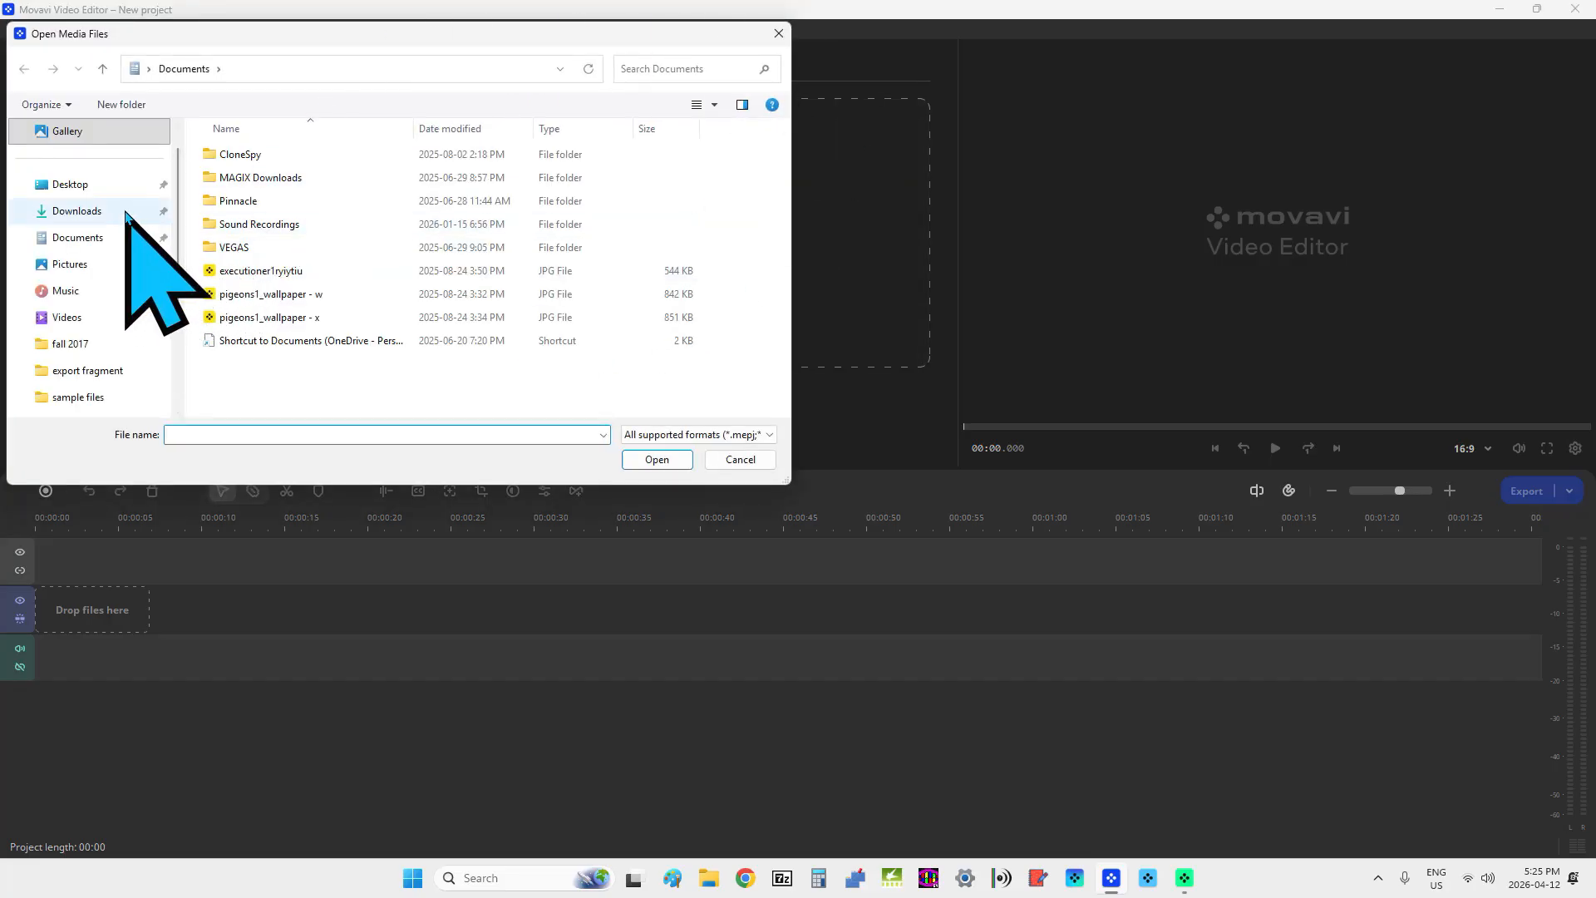
left_click(80, 197)
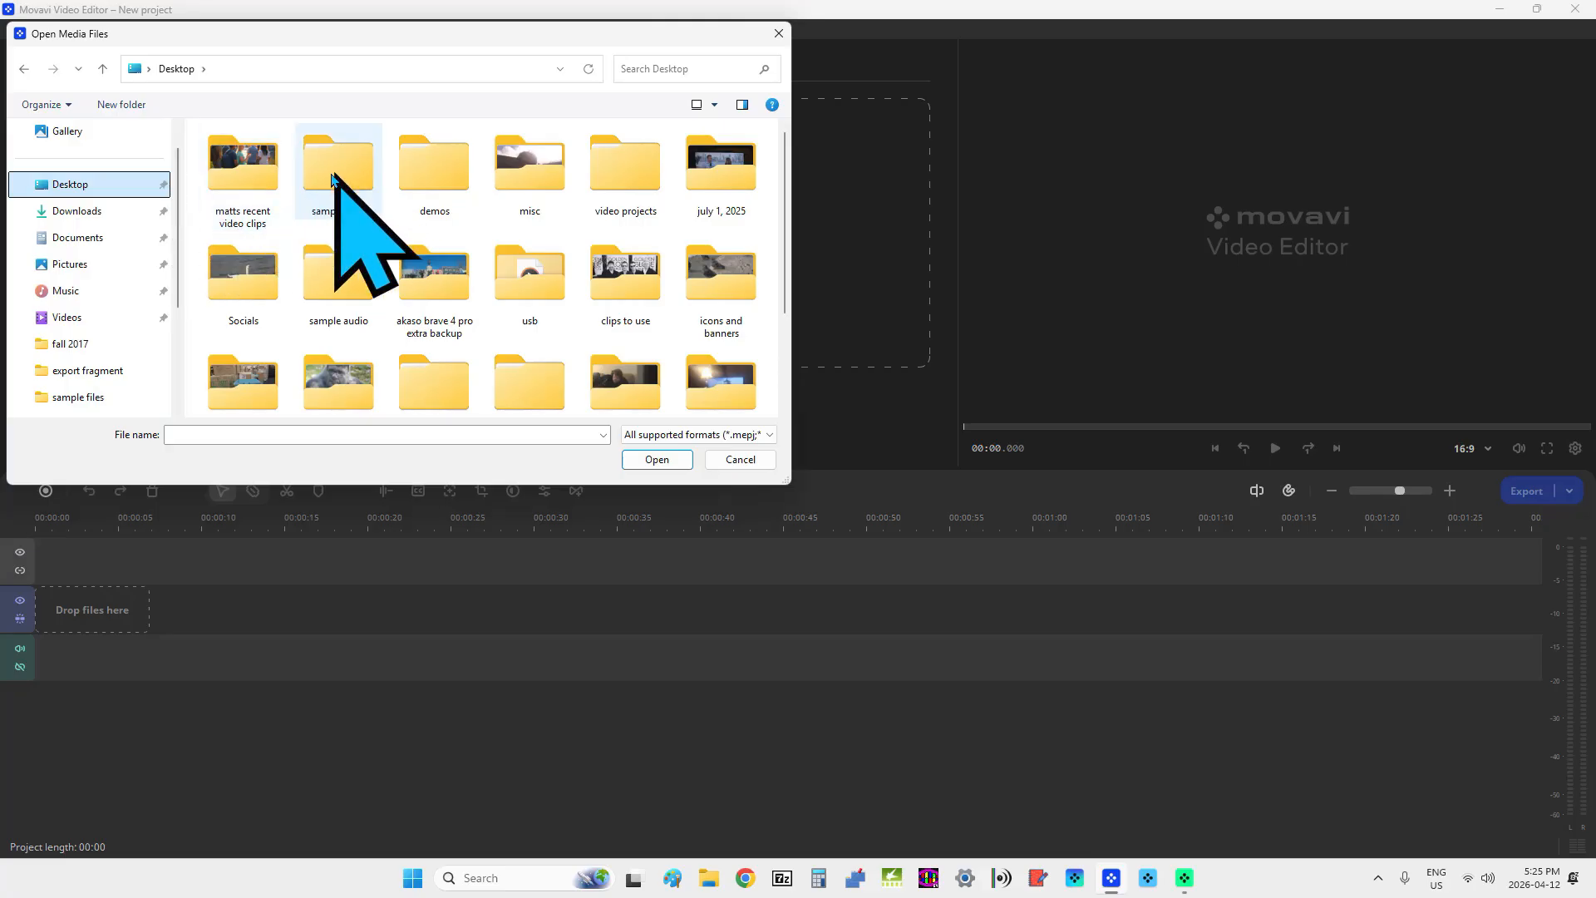
double_click(337, 171)
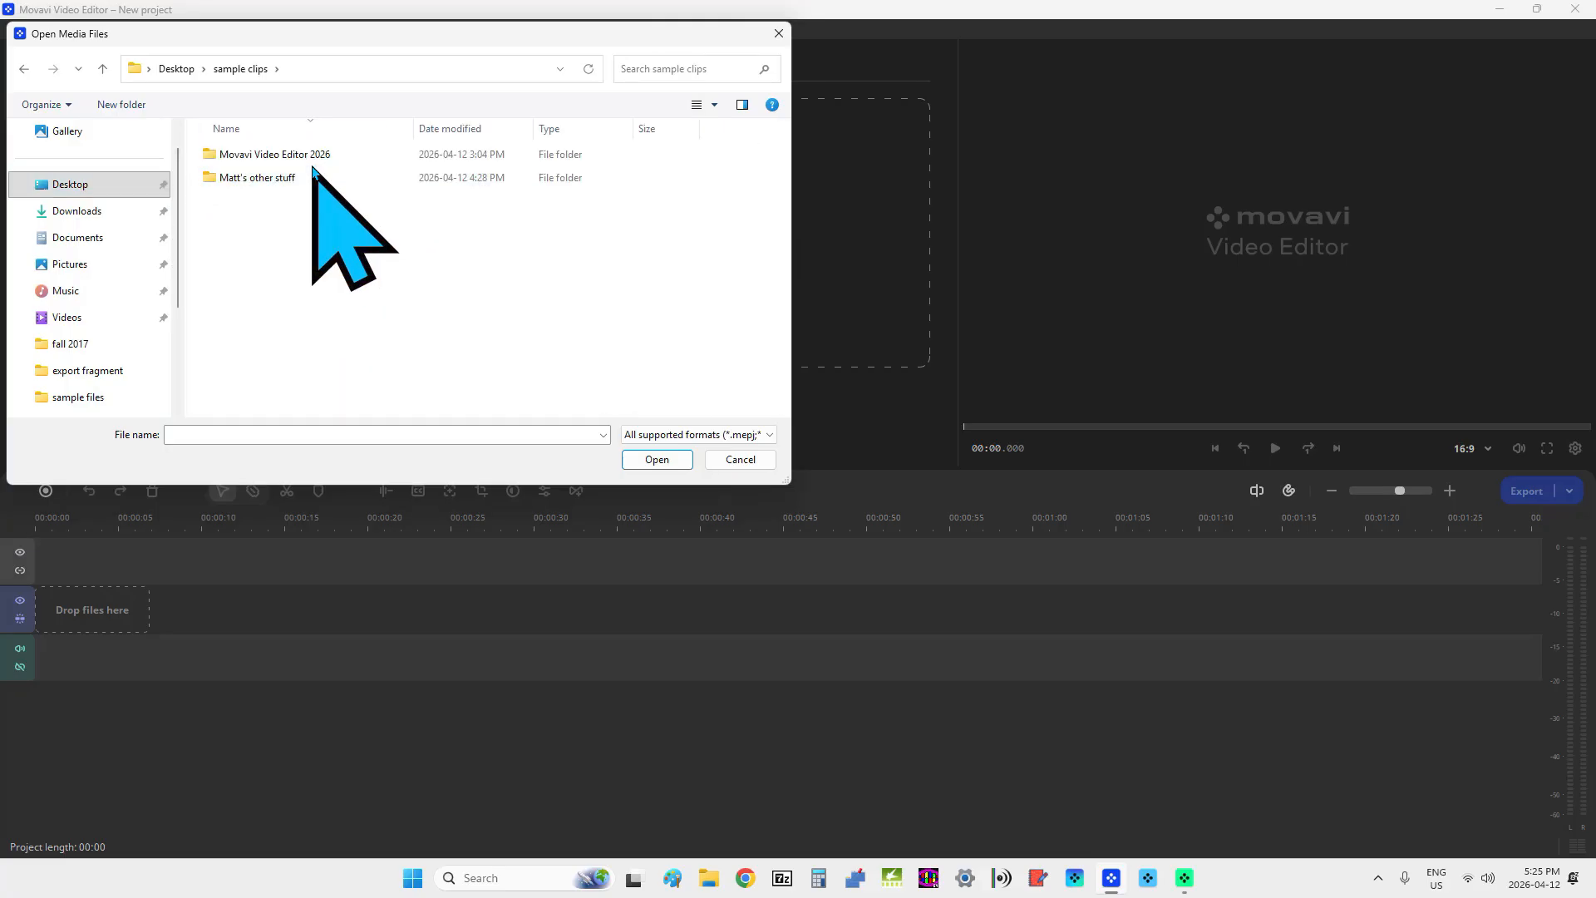
double_click(314, 158)
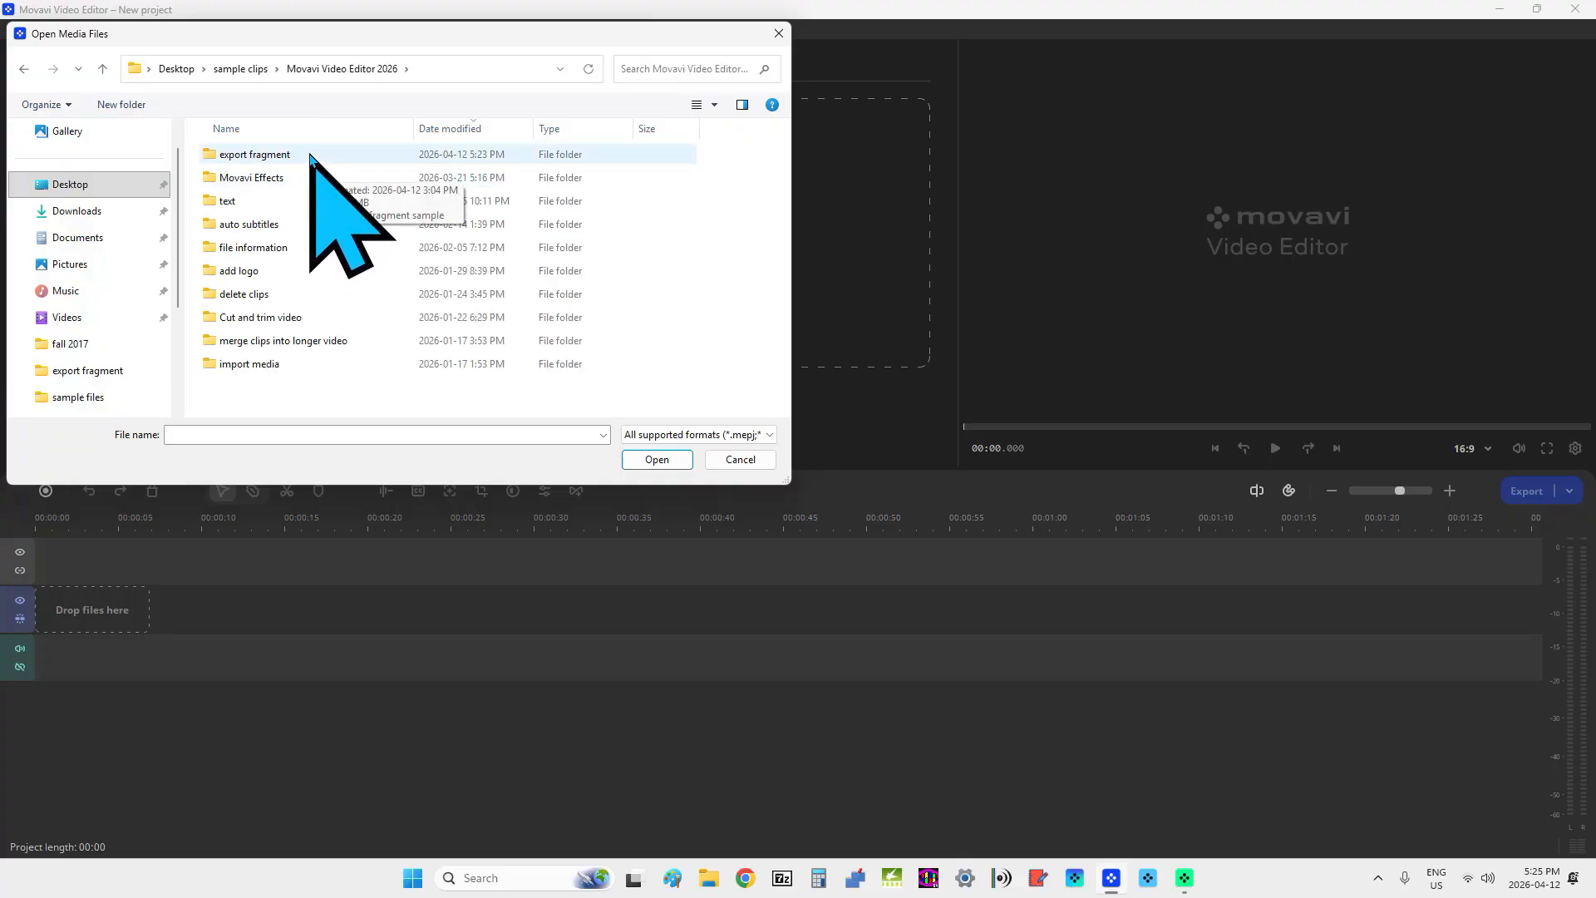
double_click(311, 156)
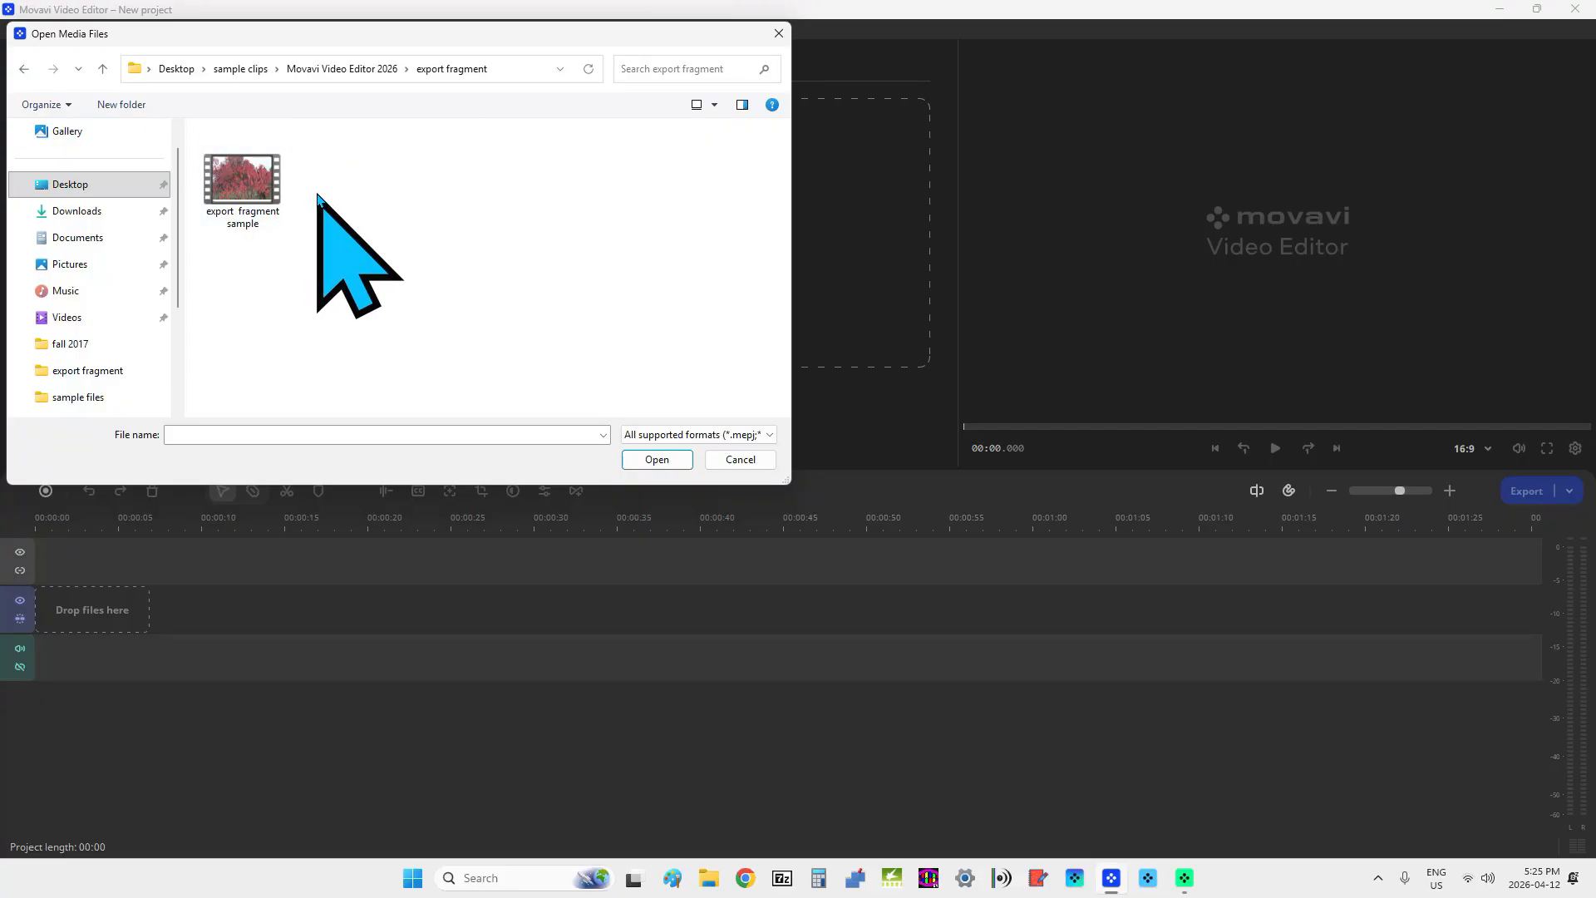
double_click(266, 190)
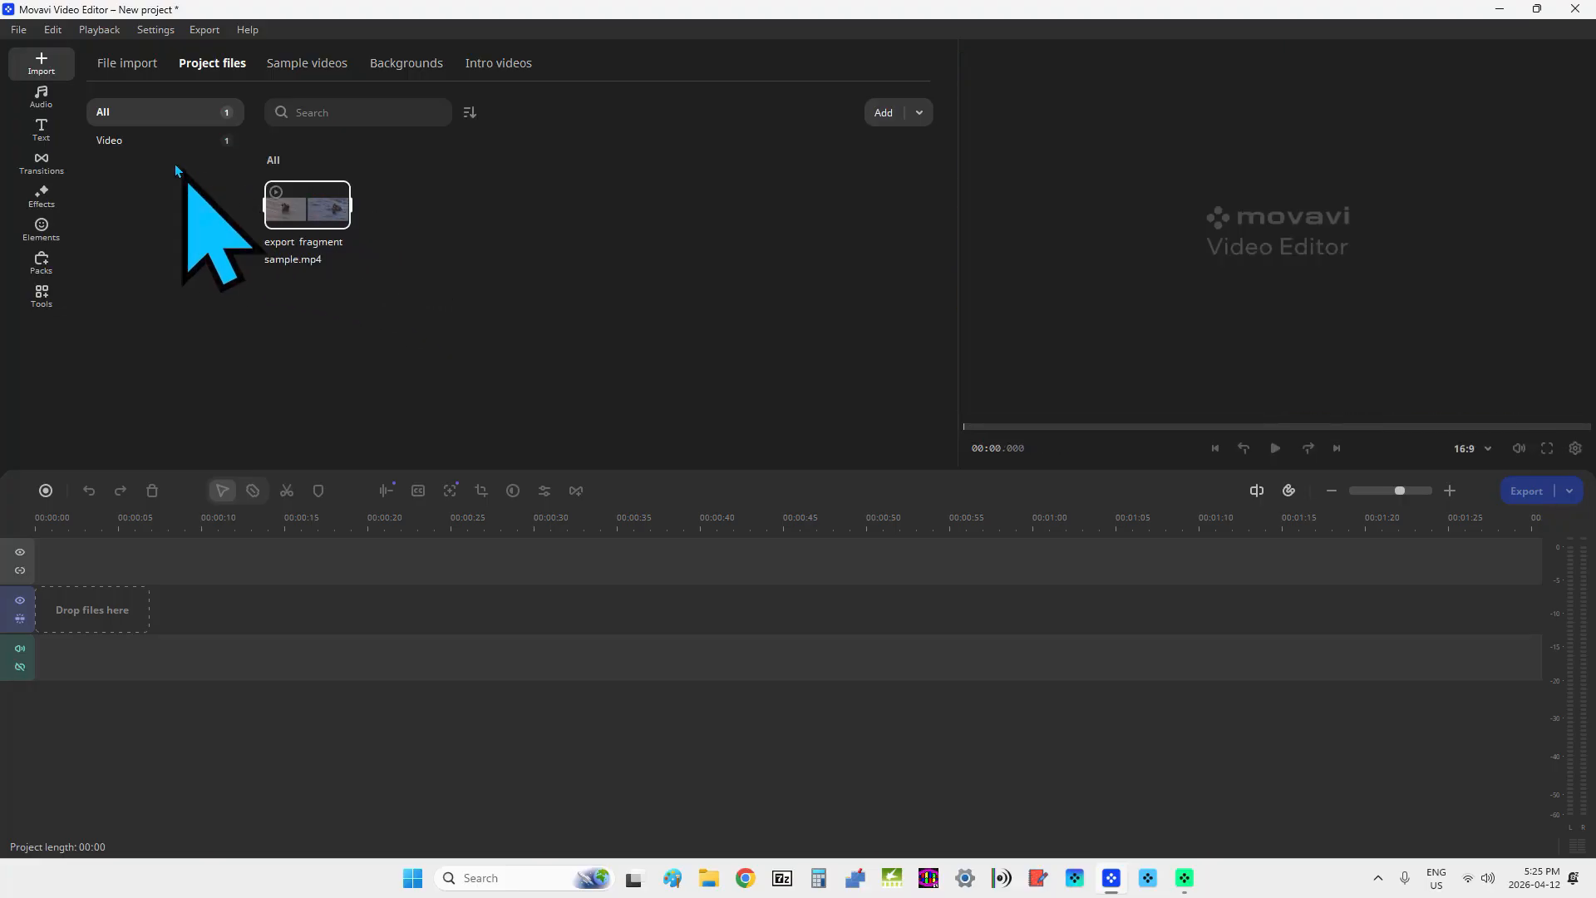
- Start saving the project and choose Desktop > sample clips > Movavi Video Editor 2026 > export fragment as its destination
left_click(16, 30)
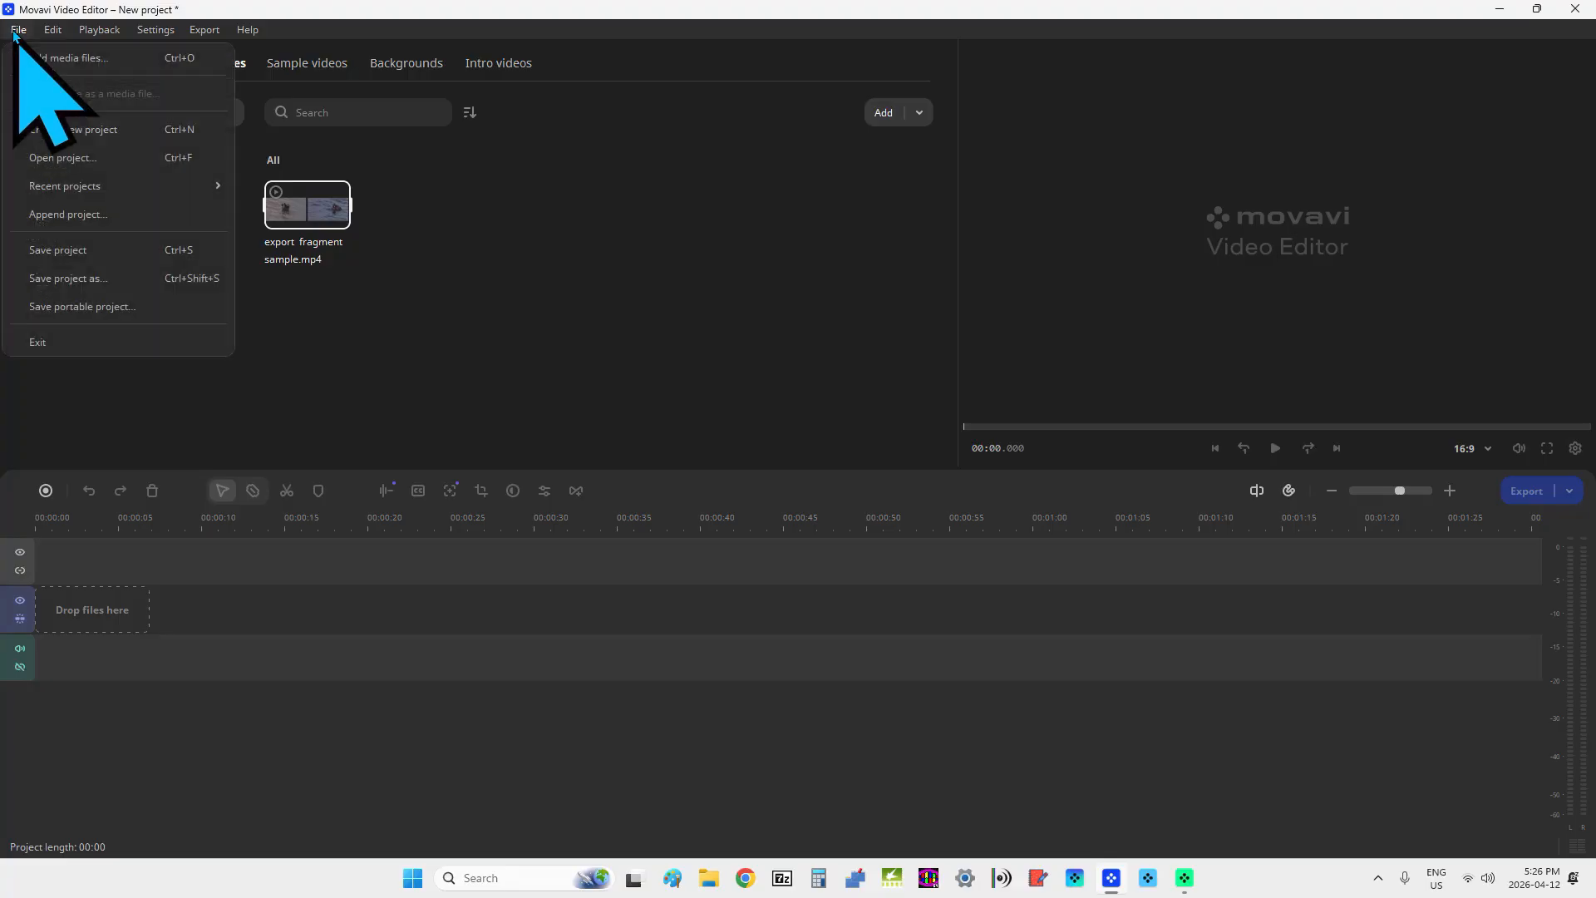
left_click(59, 251)
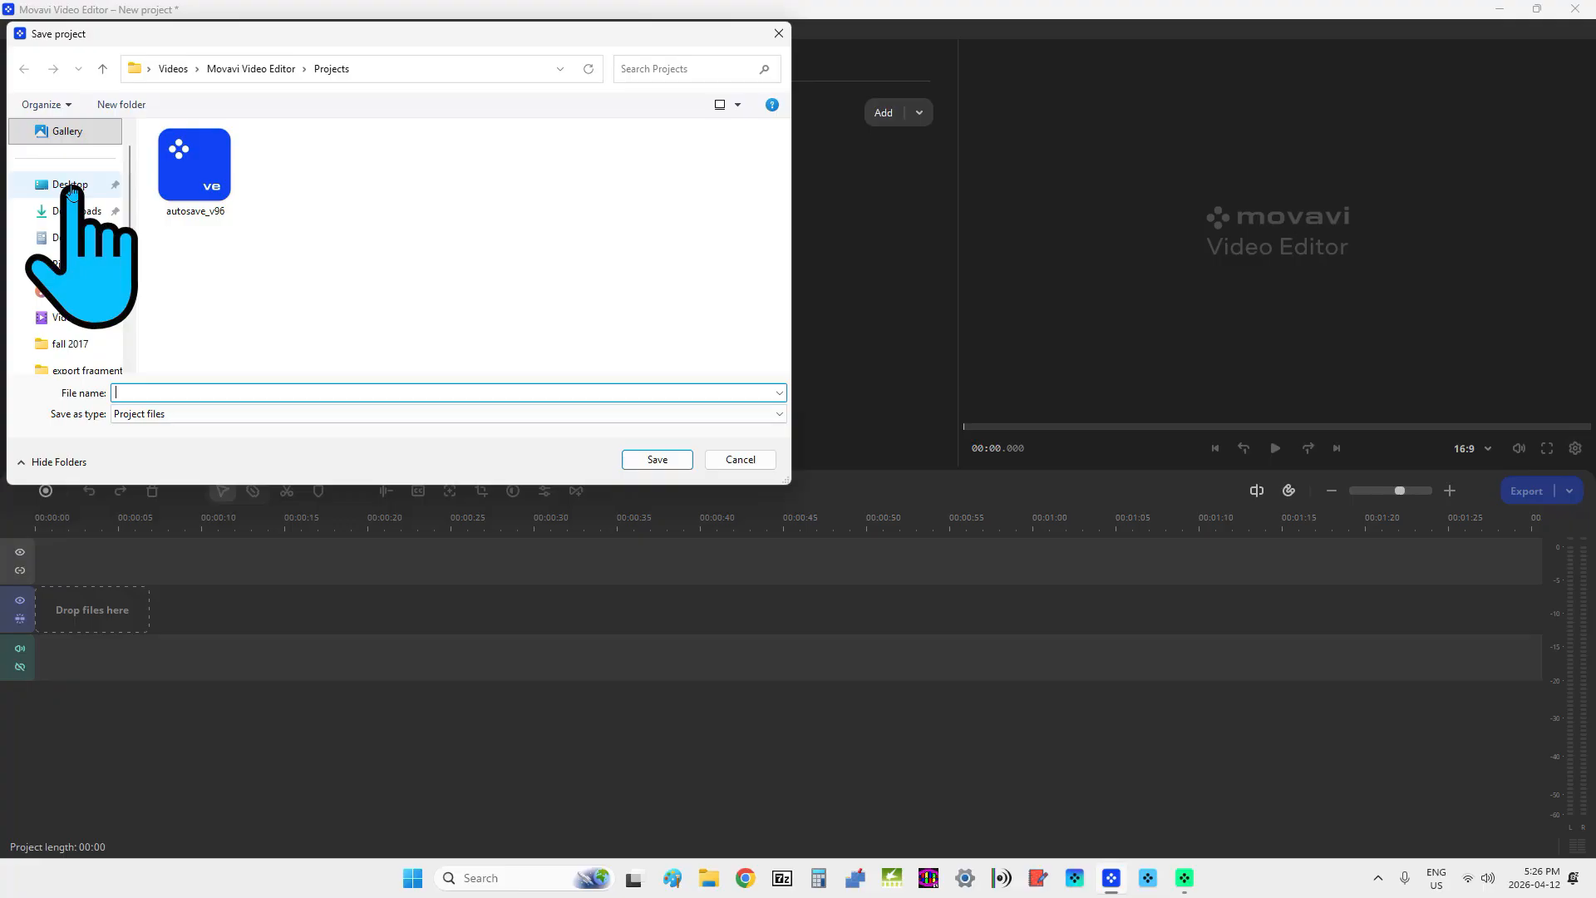
left_click(74, 187)
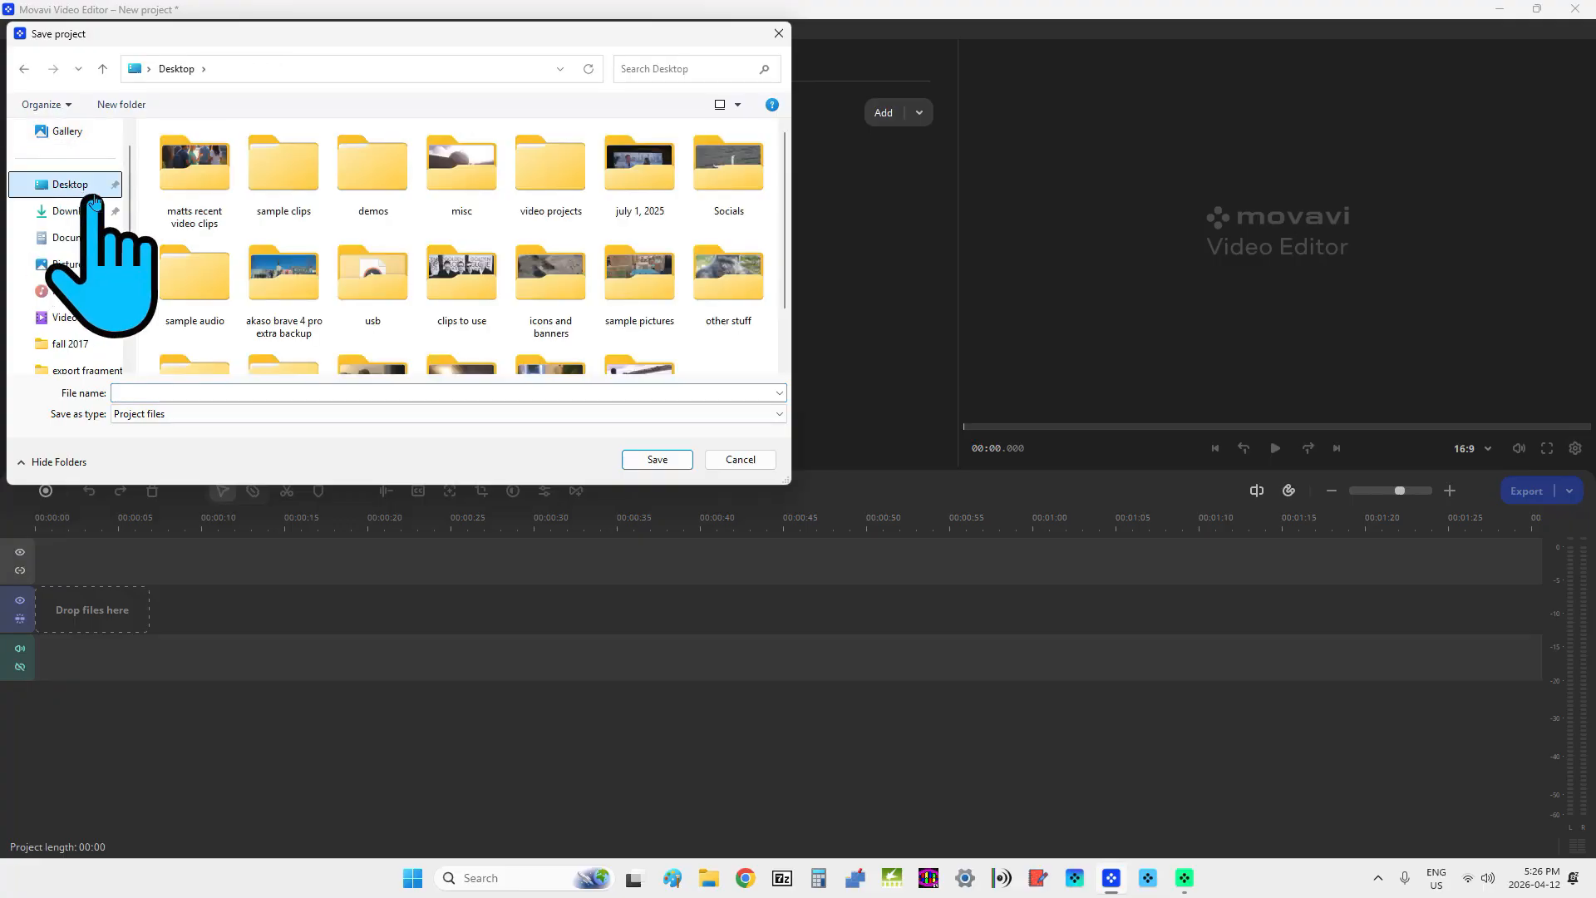
double_click(266, 199)
double_click(230, 159)
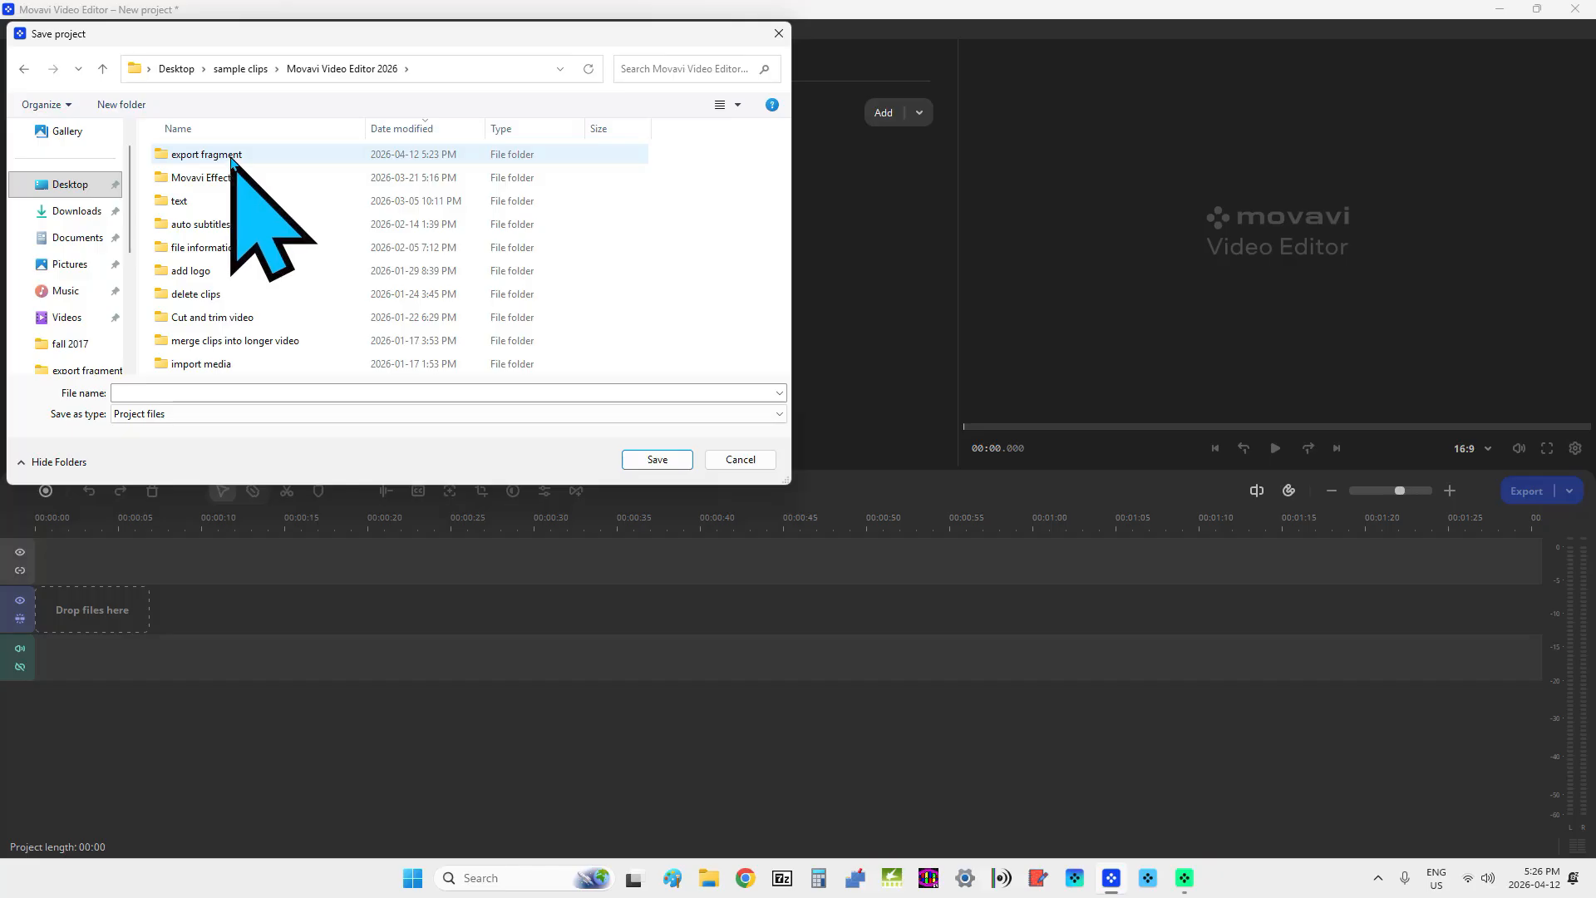
double_click(230, 160)
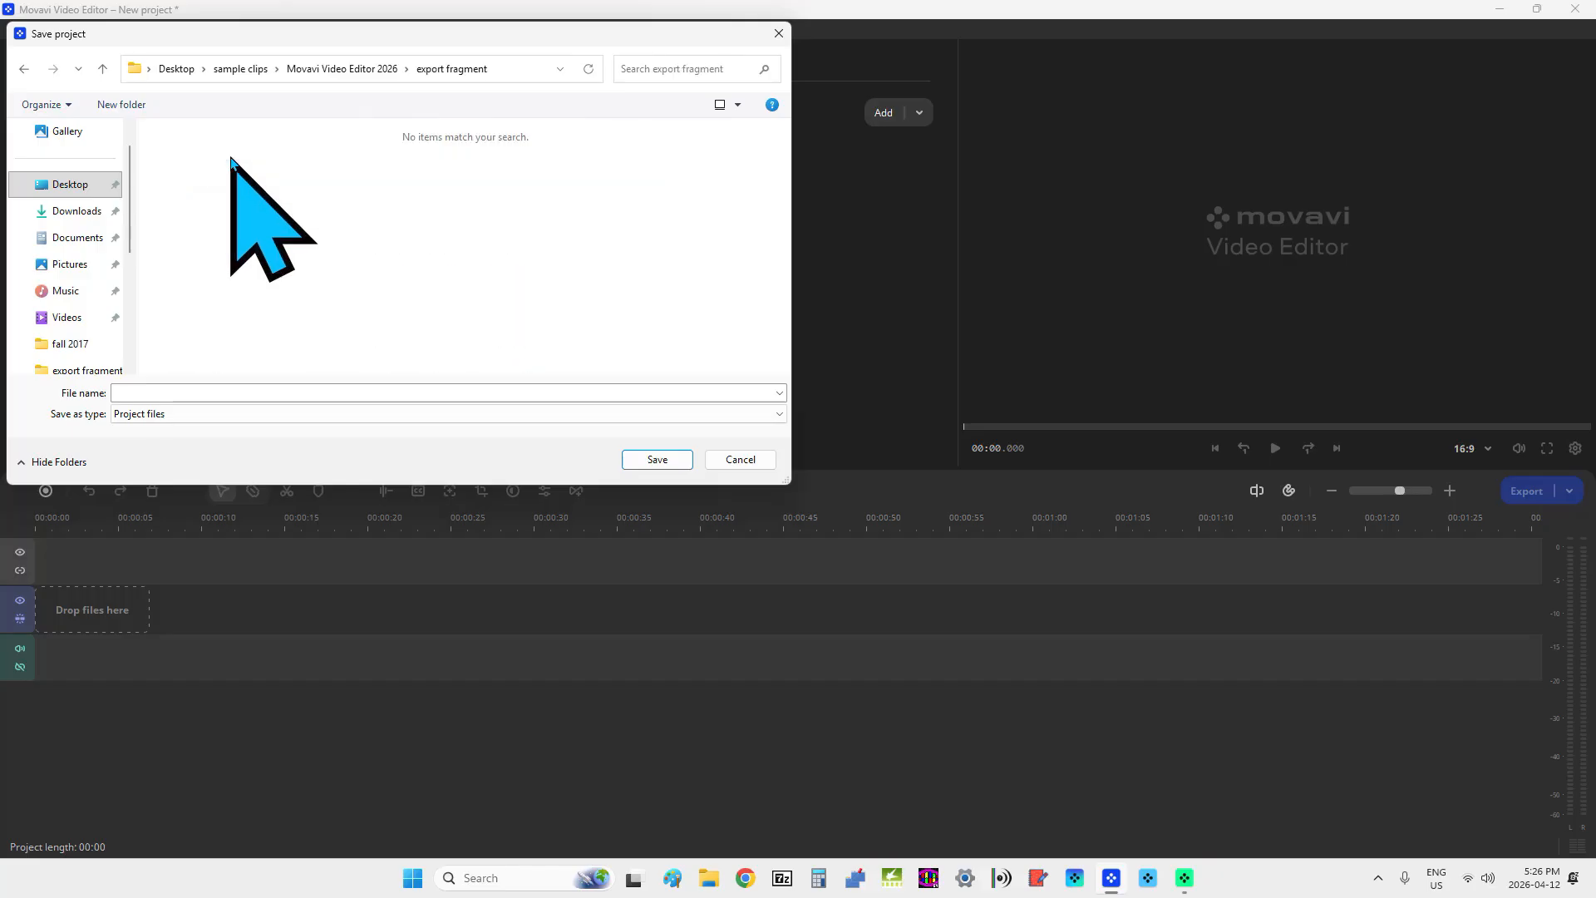
- Name the project file "export fragment demo" and save it
left_click(230, 393)
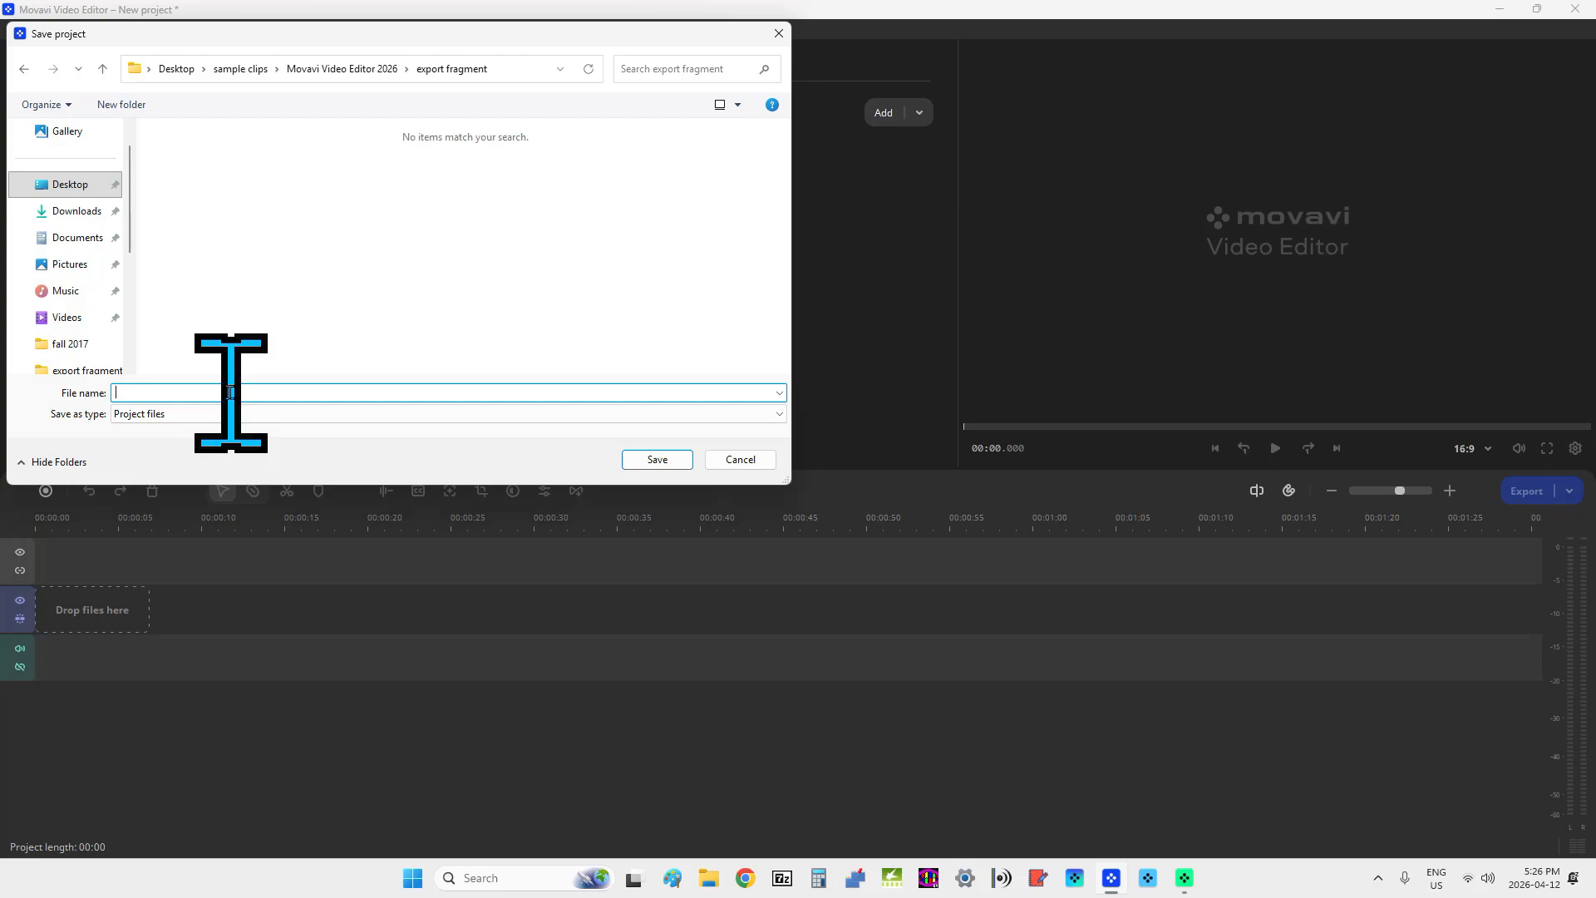
type("e")
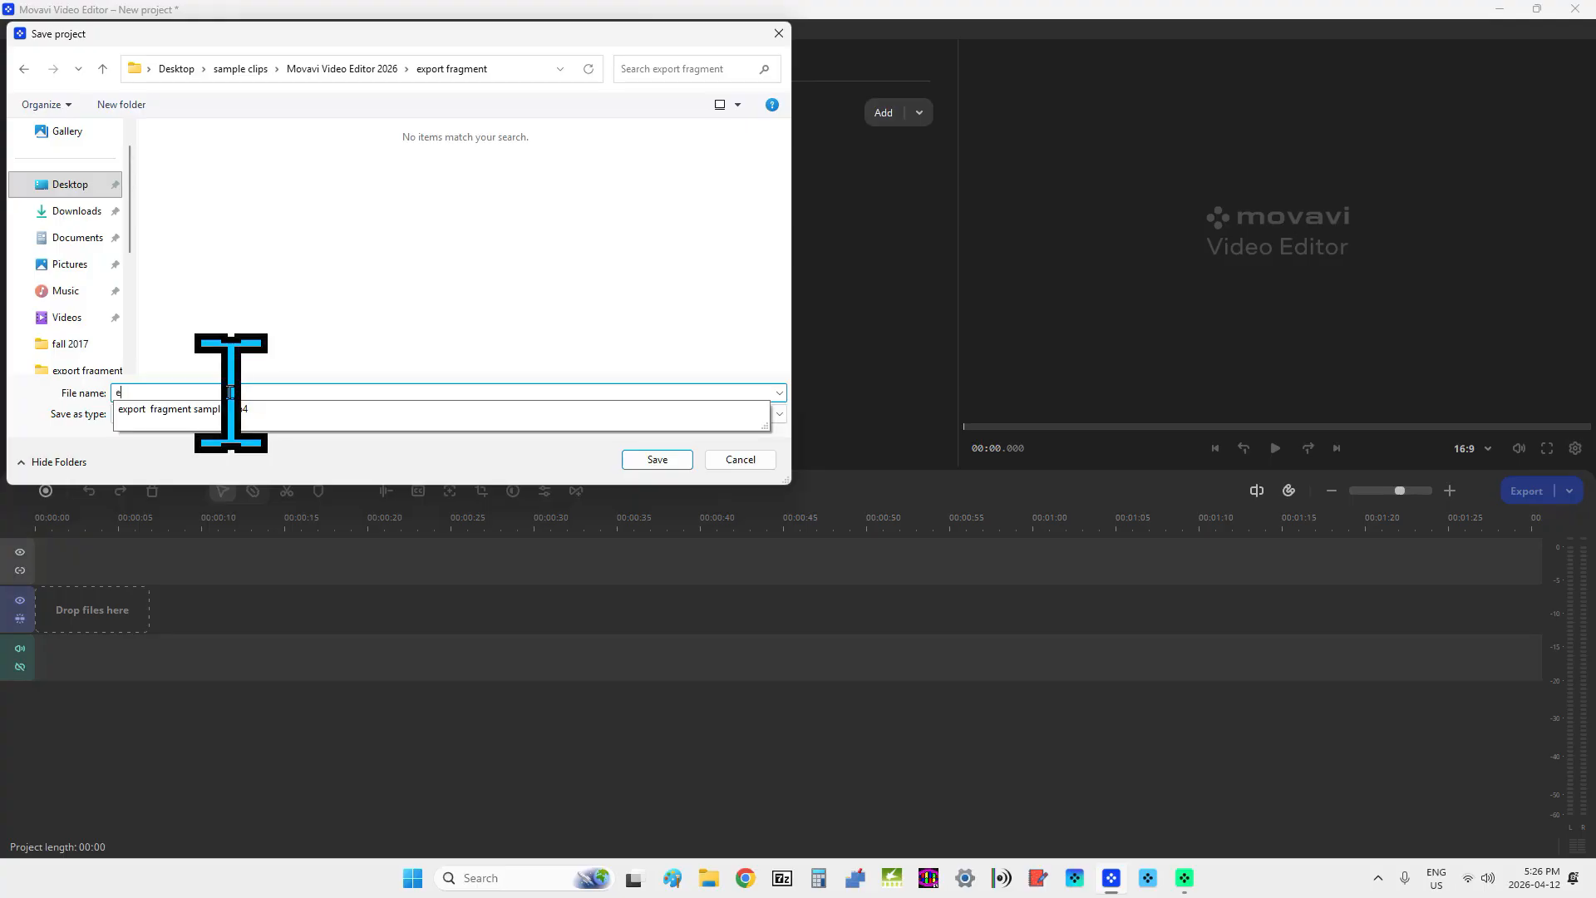
type("xport fr")
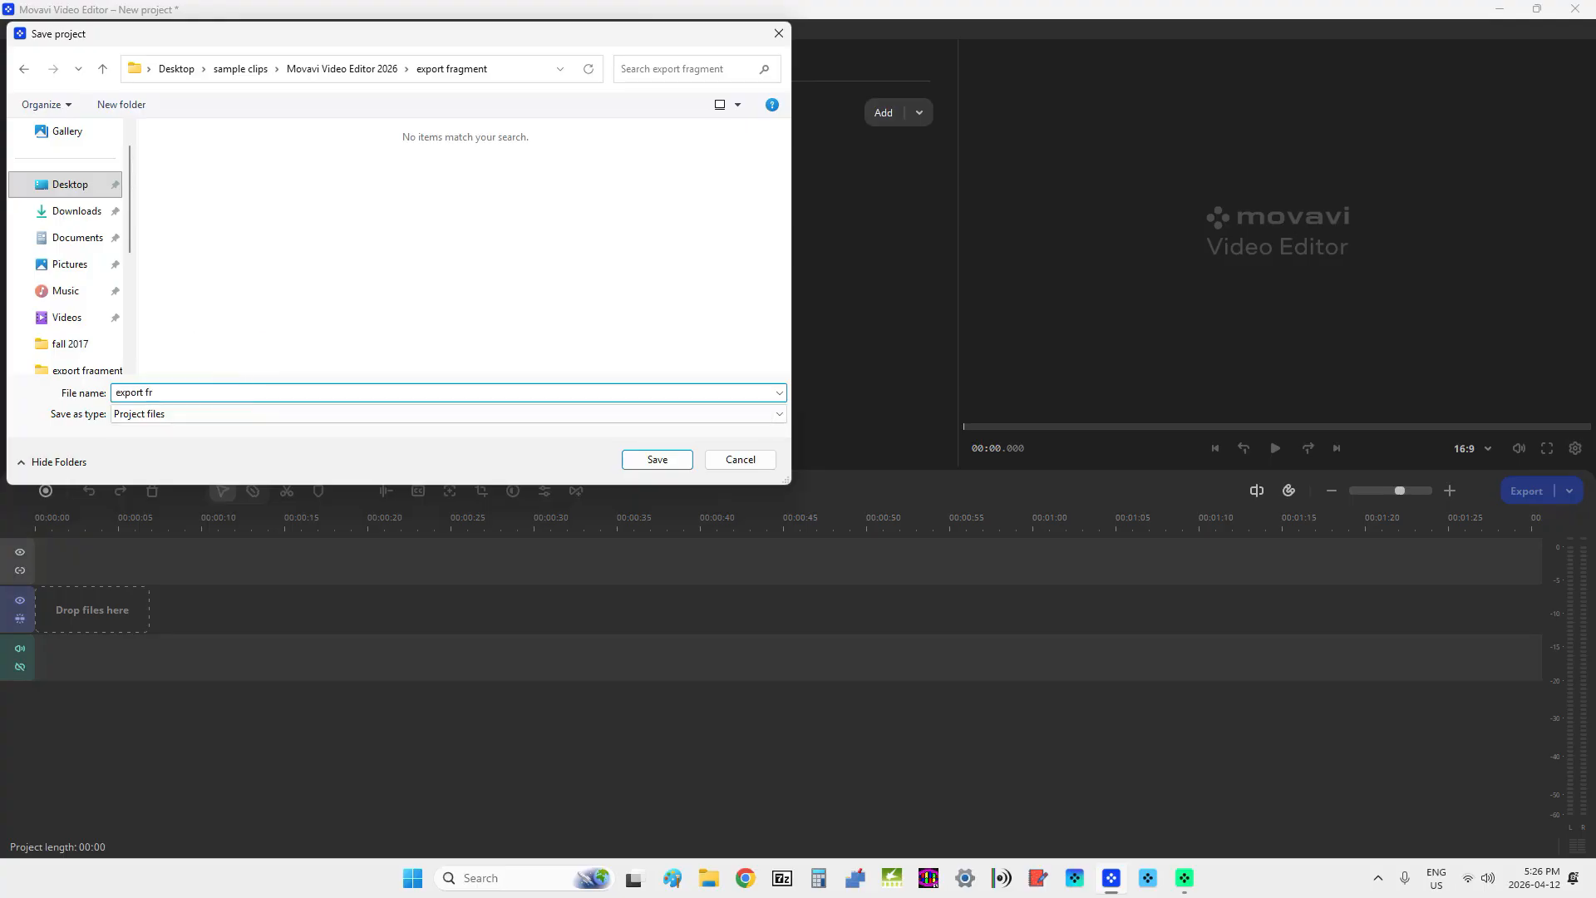
key("BackSpace")
key("BackSpace")
key("BackSpace")
key("BackSpace")
key("BackSpace")
key("BackSpace")
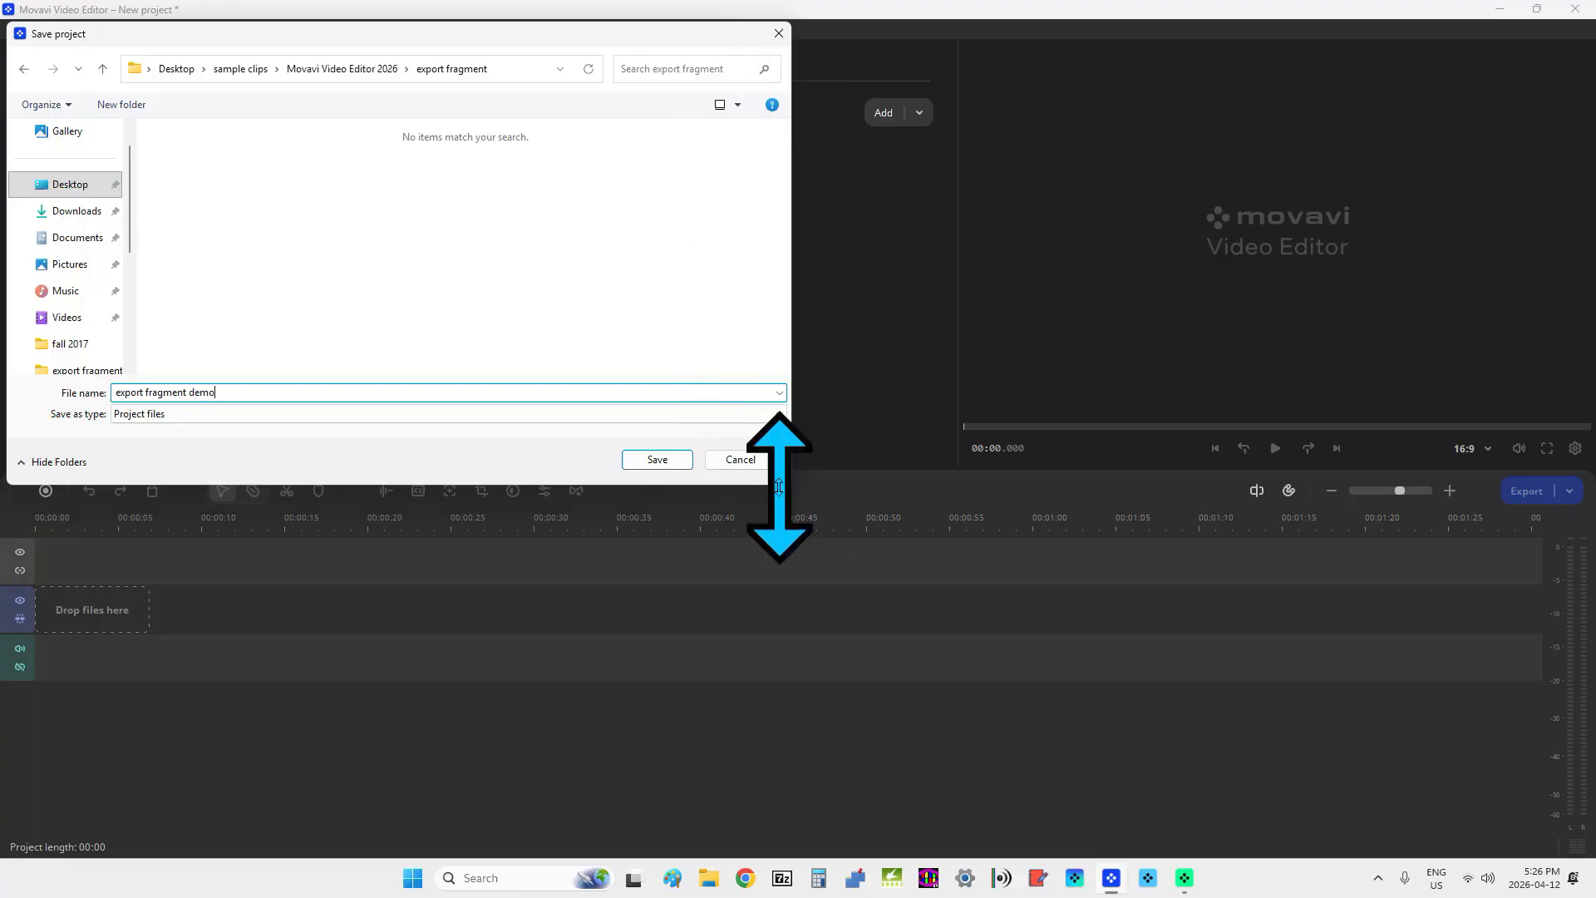
left_click(668, 464)
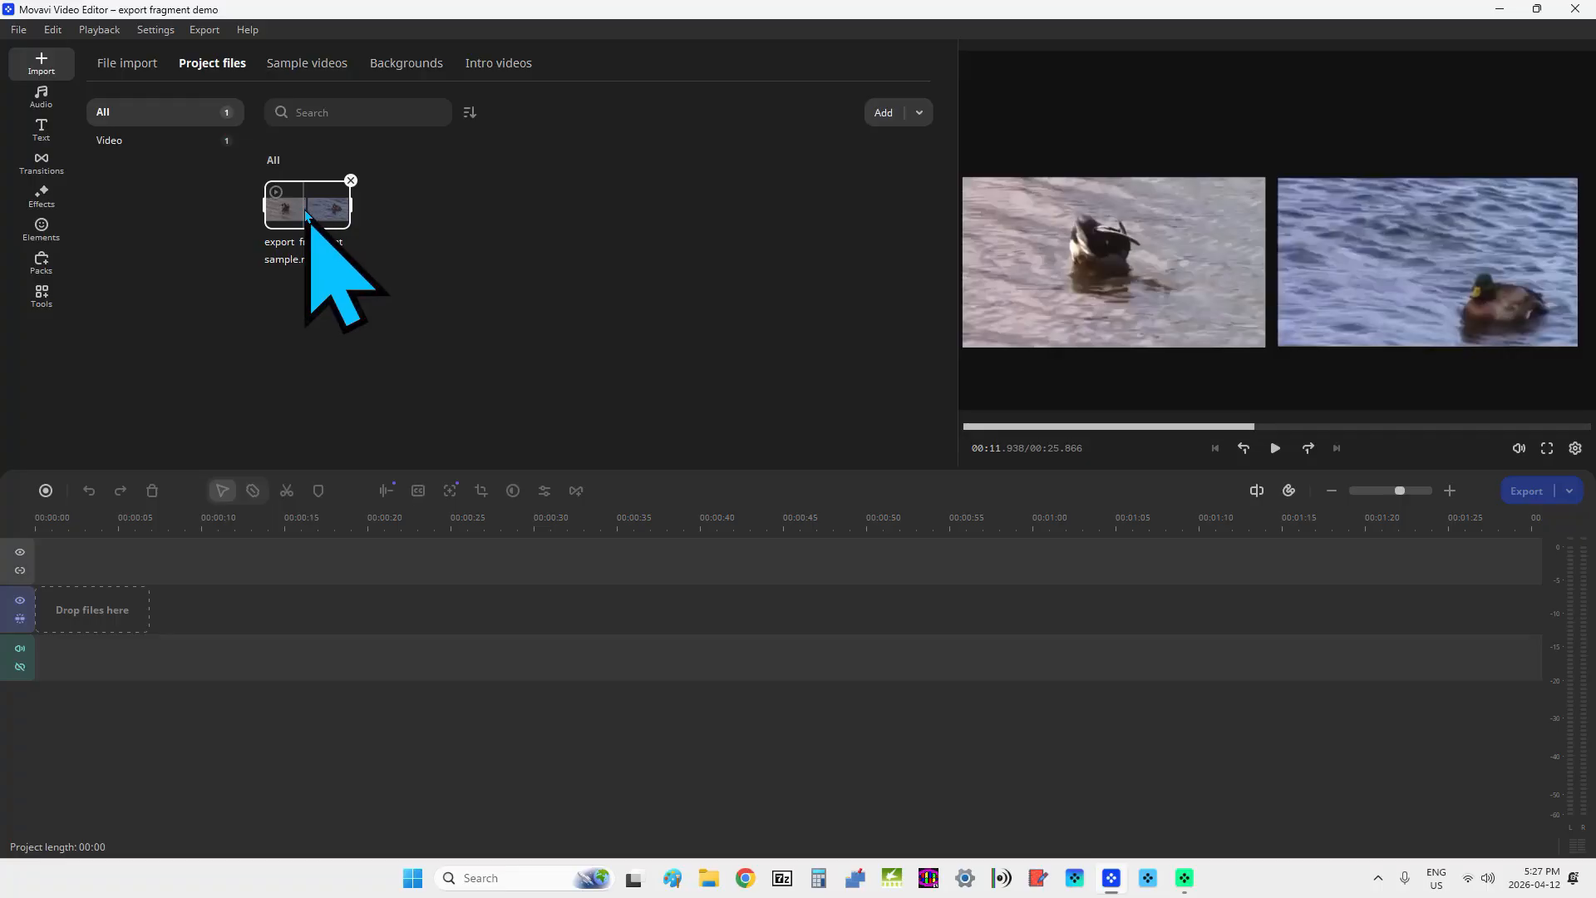
- Examine the file information of the imported sample video, including its video and audio stream details
right_click(305, 209)
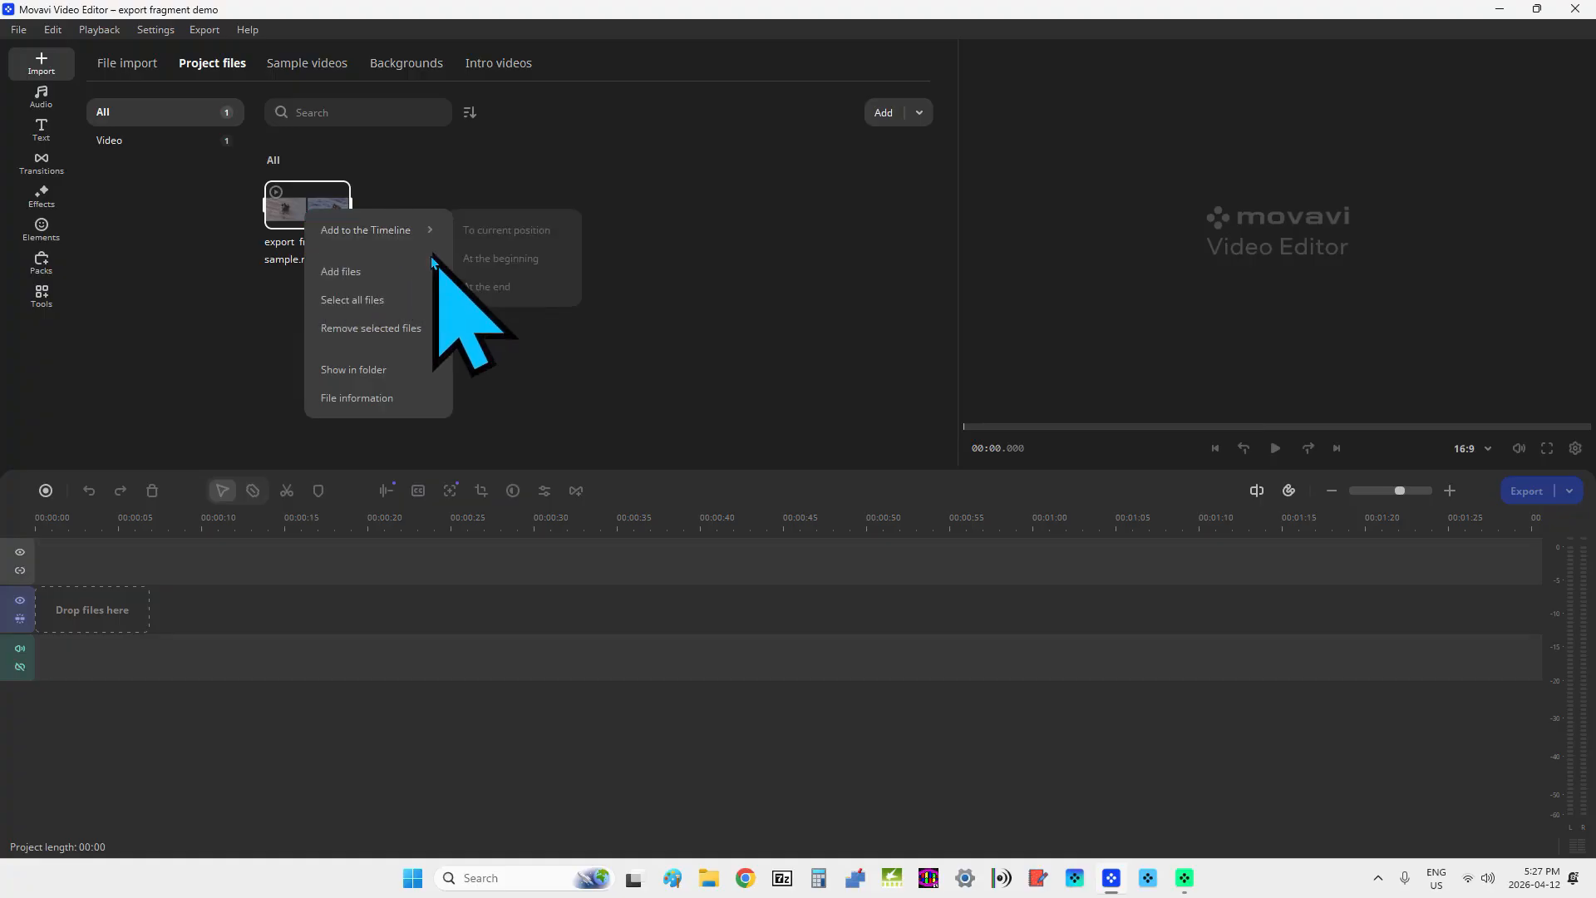
left_click(381, 398)
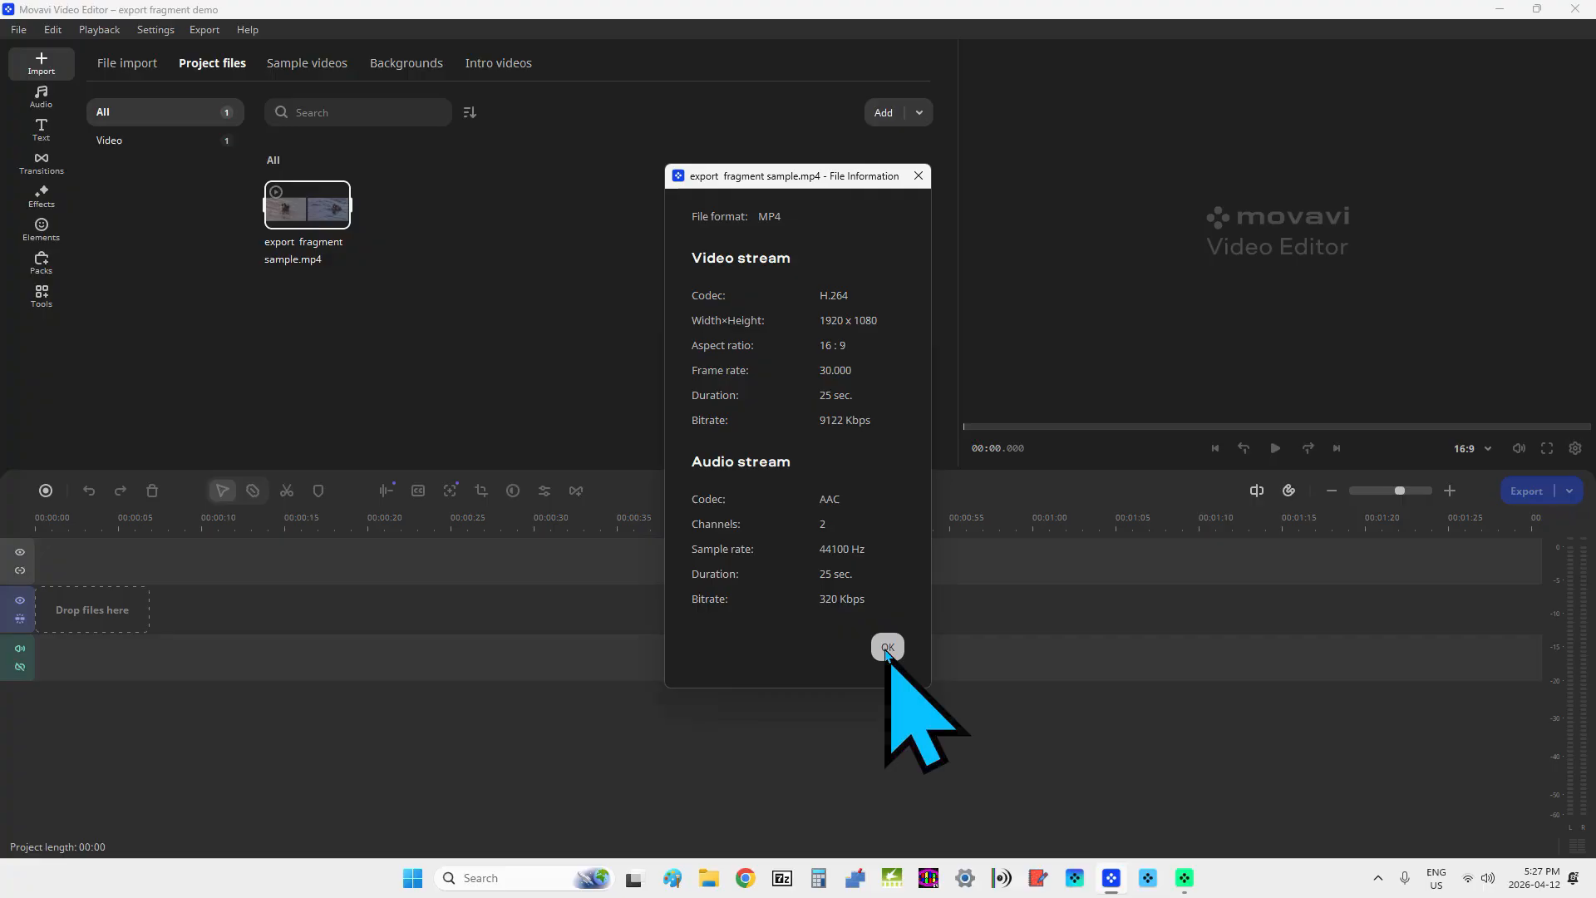
left_click(884, 651)
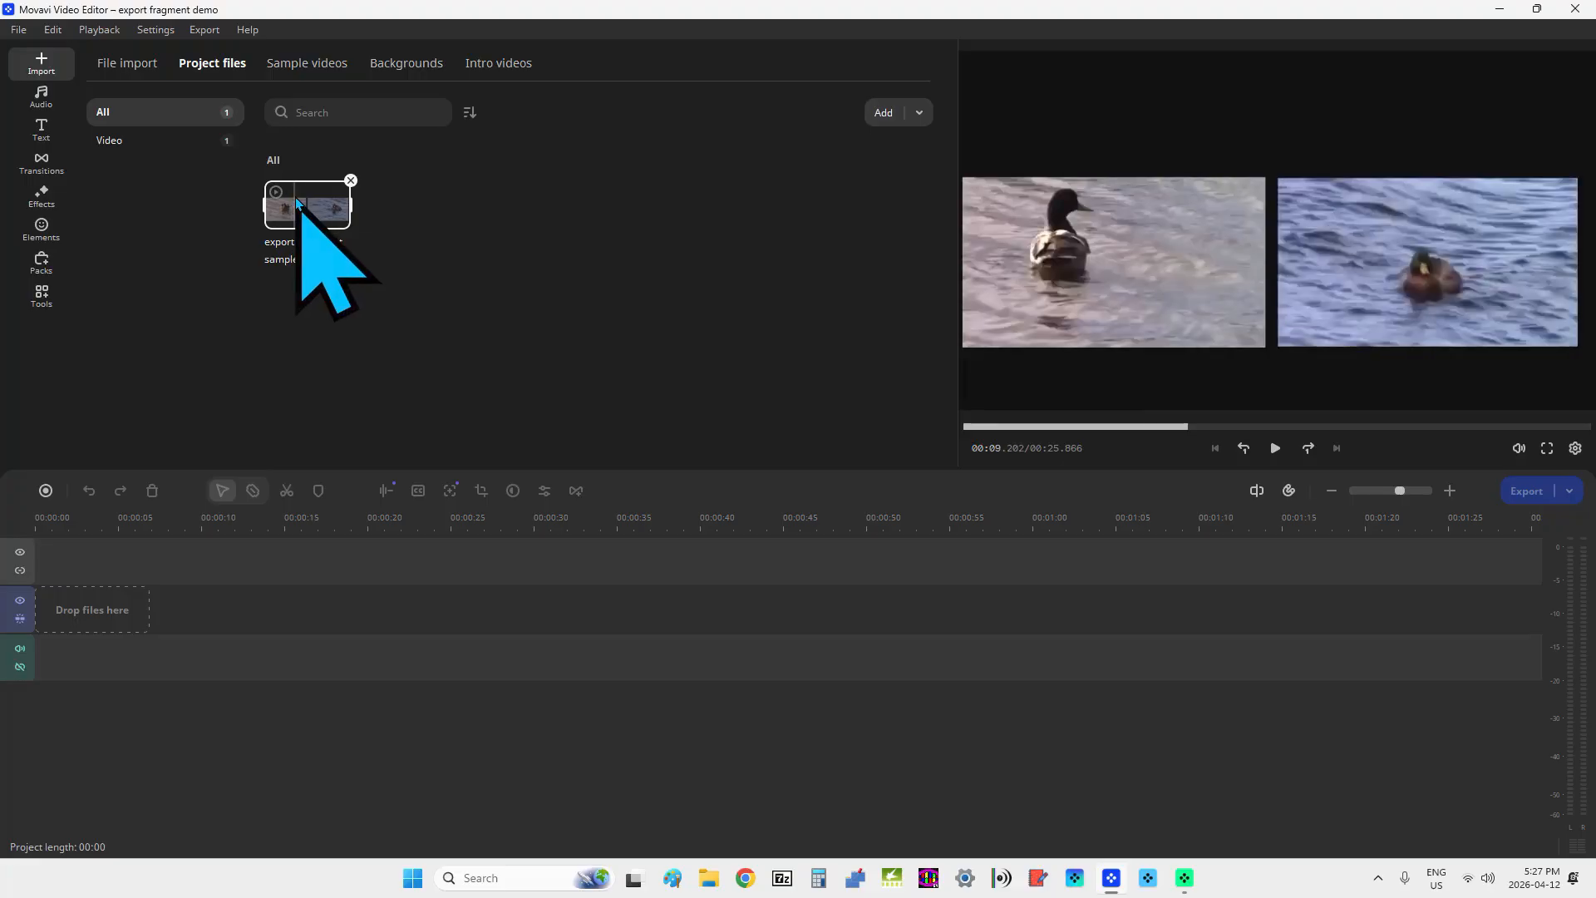
- Add the imported sample video to the beginning of the timeline
right_click(296, 204)
mouse_move(347, 222)
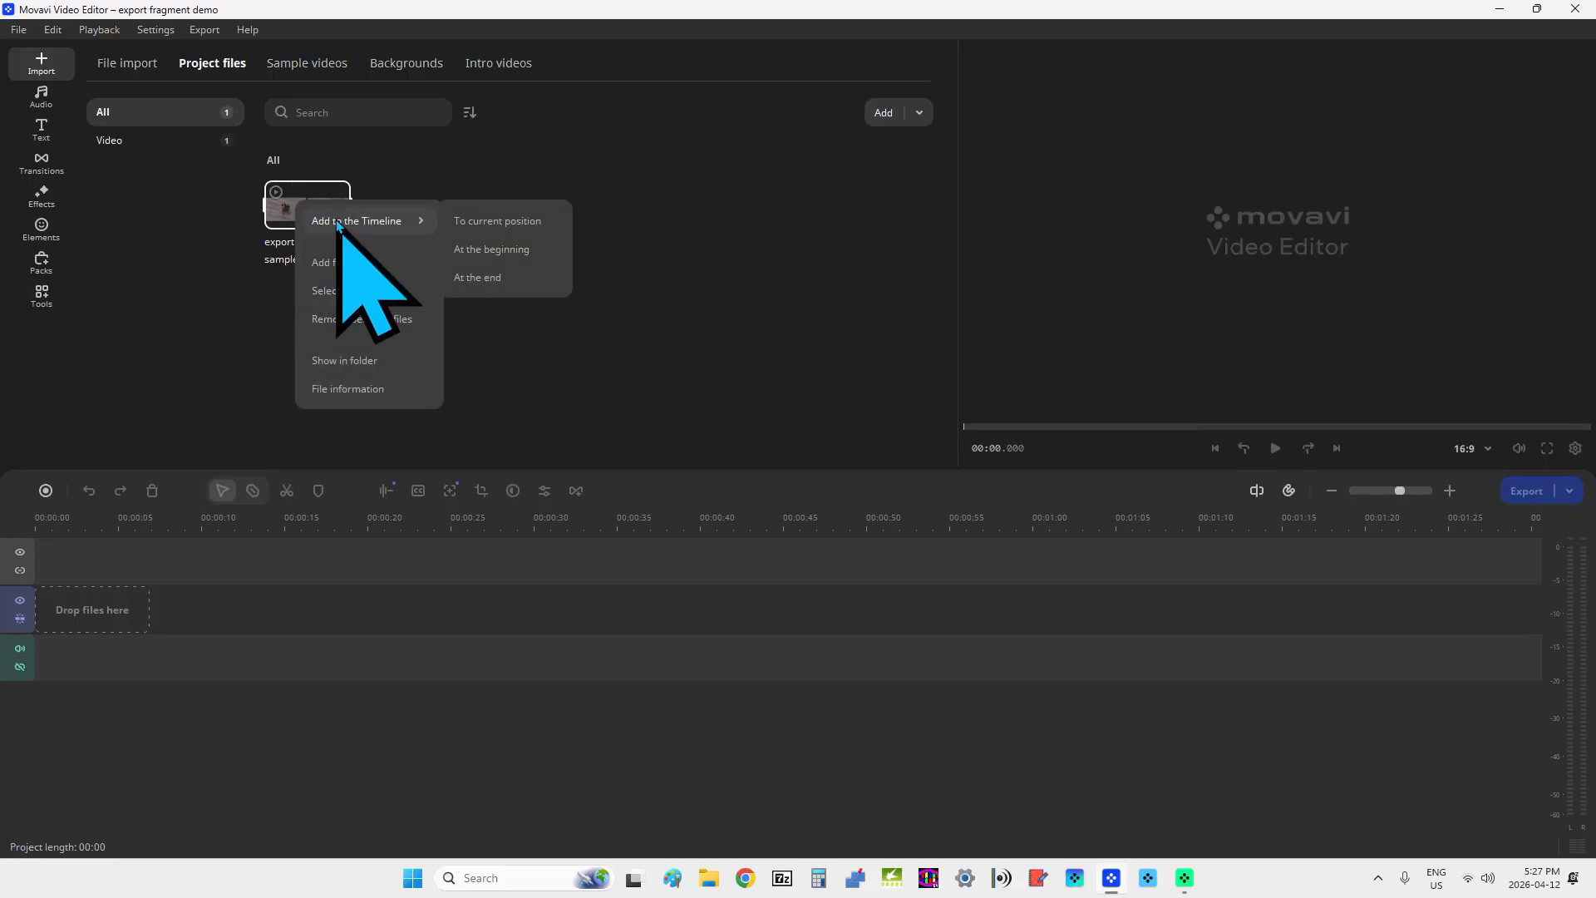
left_click(515, 257)
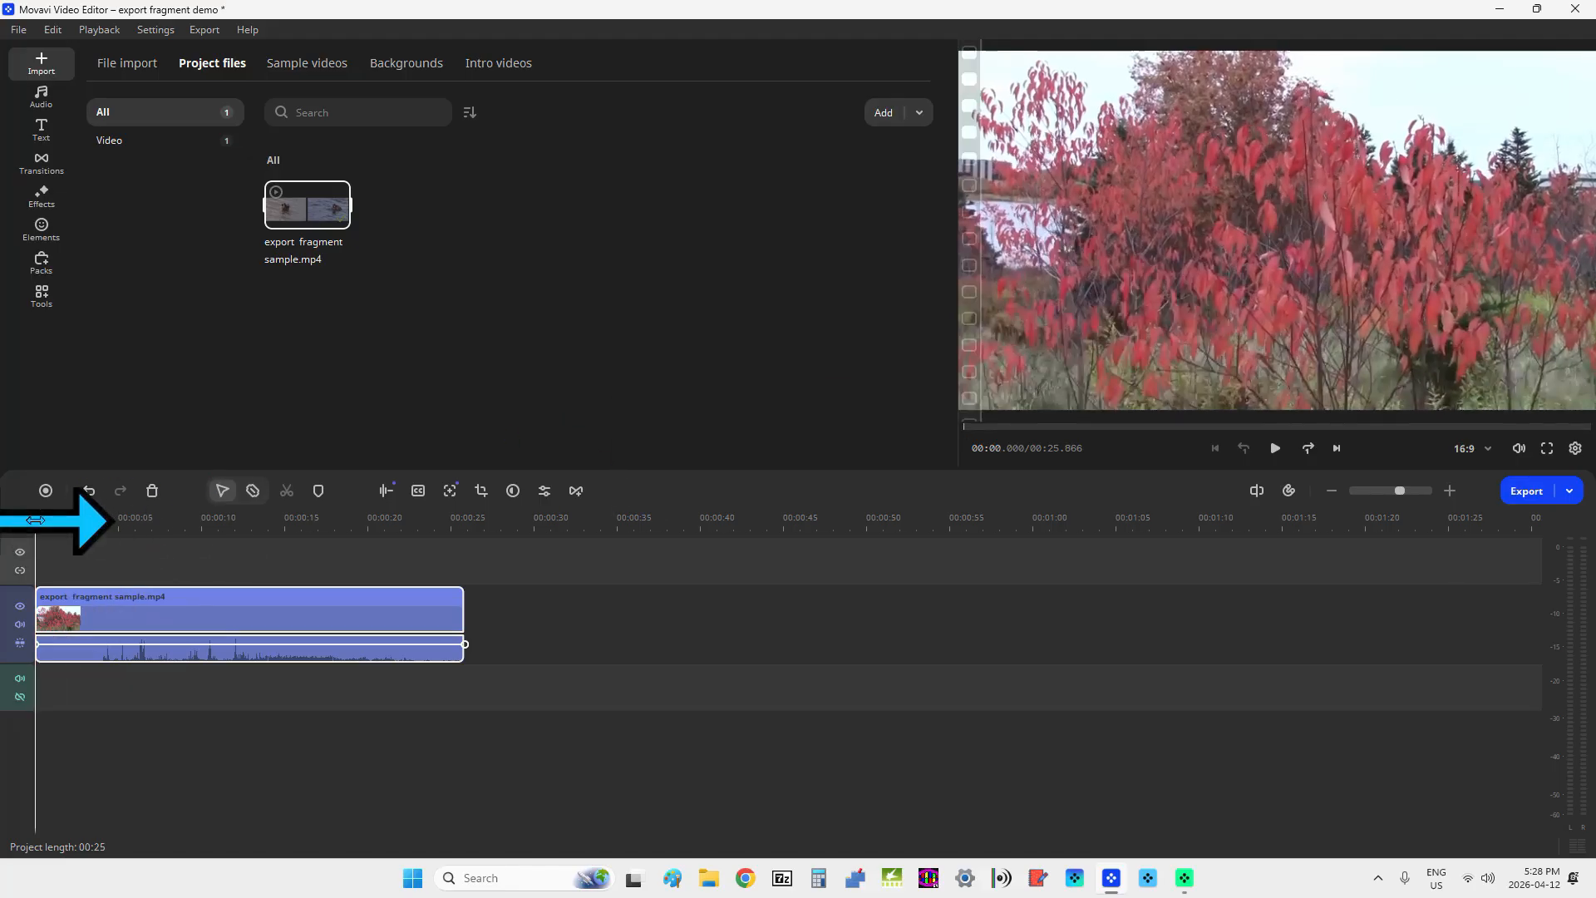
- Select an export fragment on the timeline from about 4 seconds to about 17.5 seconds
left_click_drag(35, 520, 103, 574)
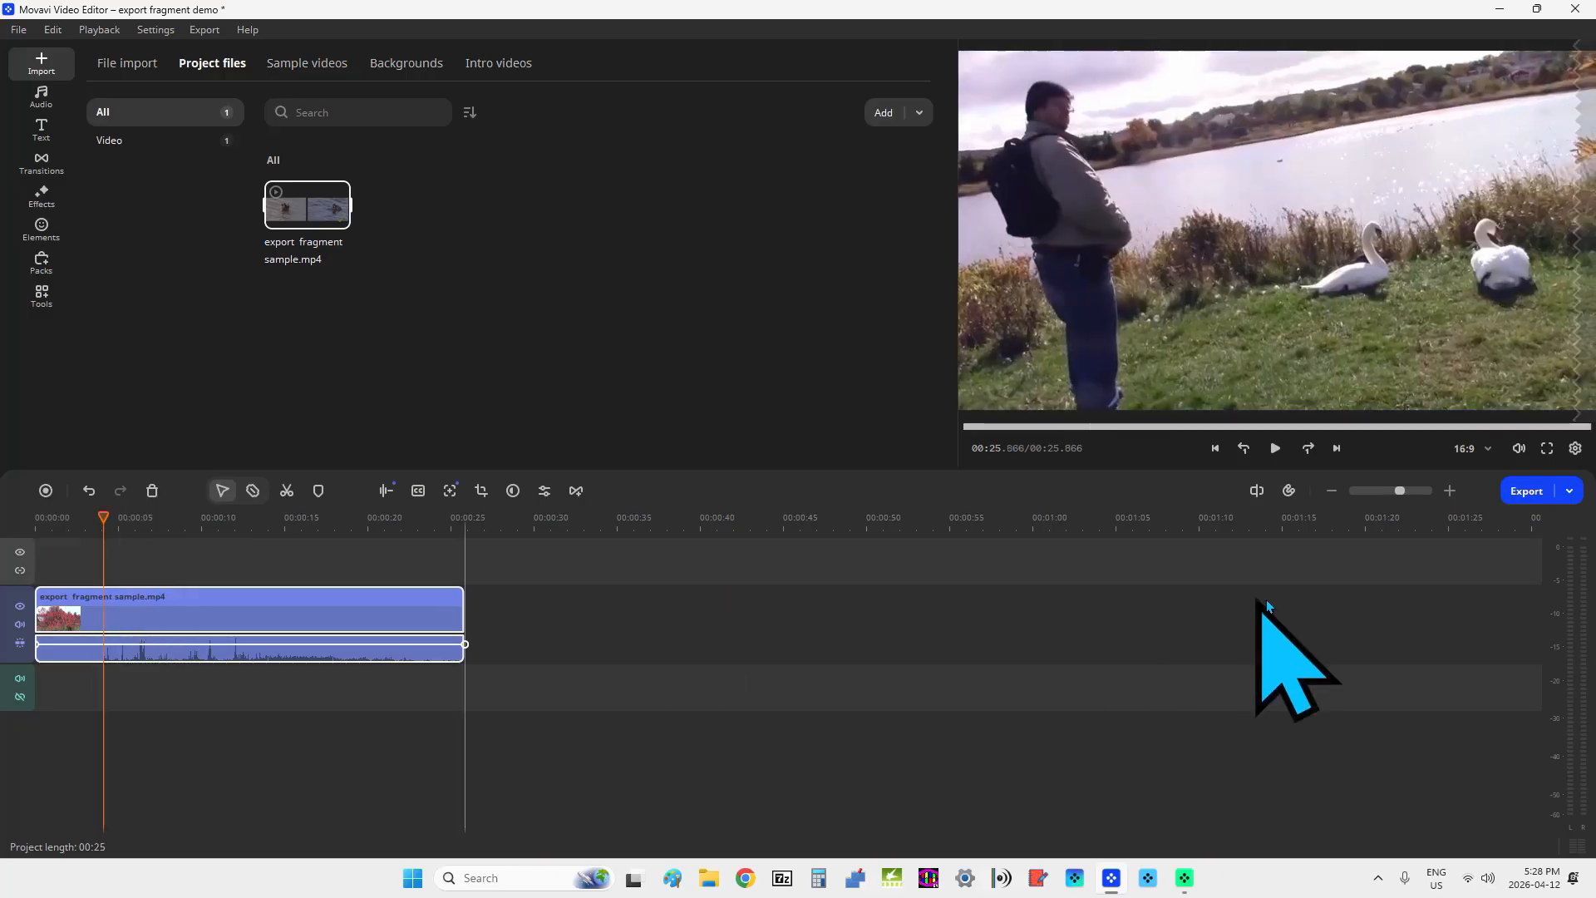
left_click(1569, 493)
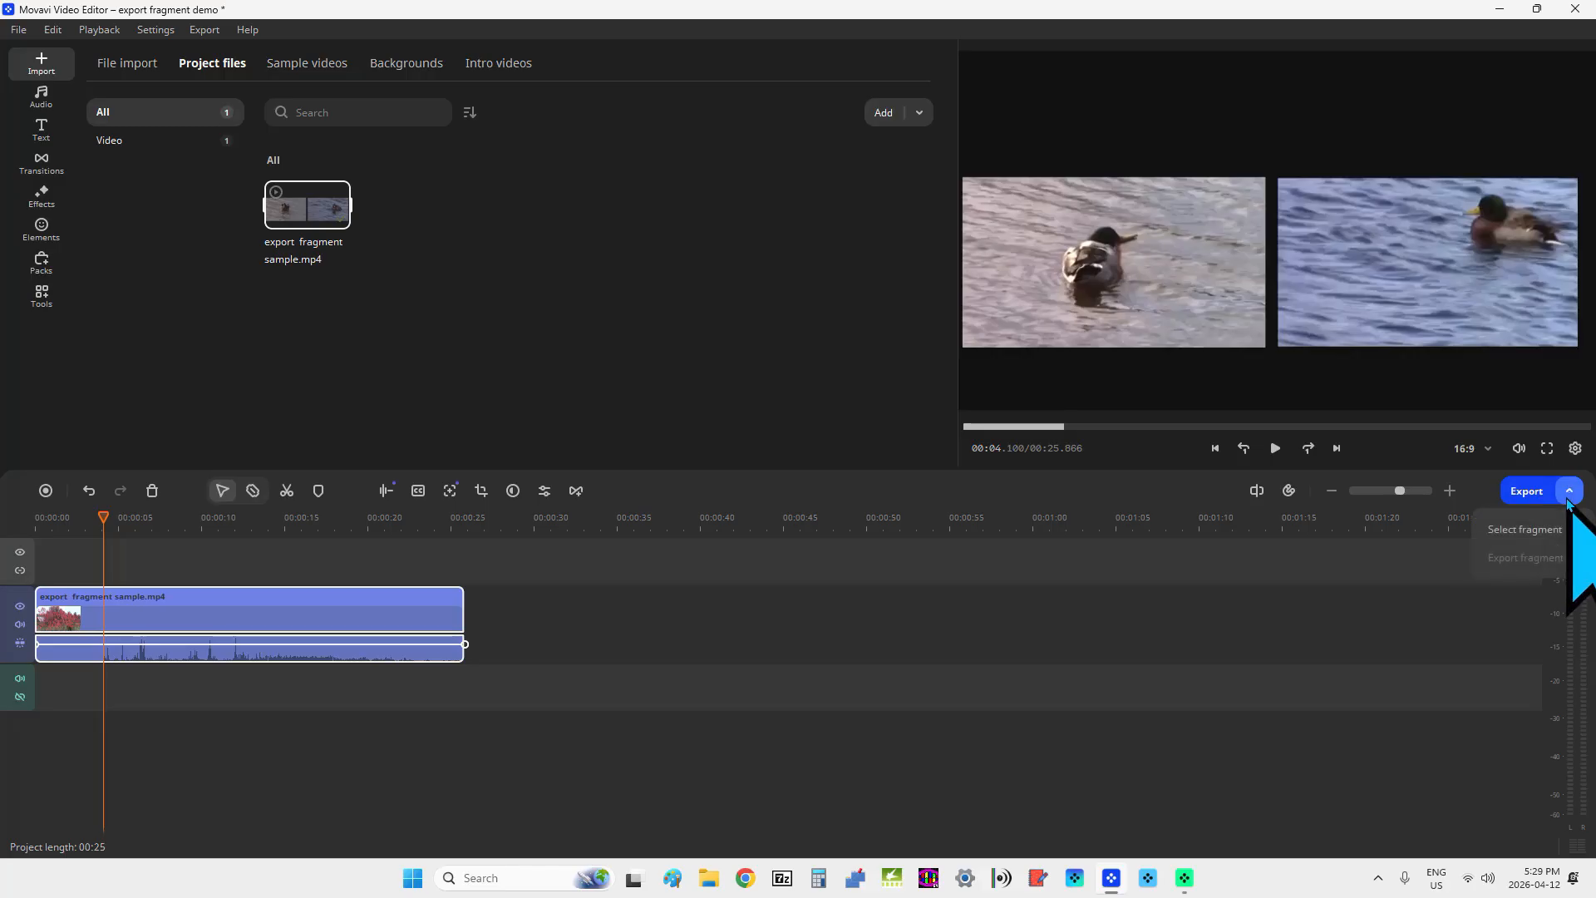
left_click(1568, 532)
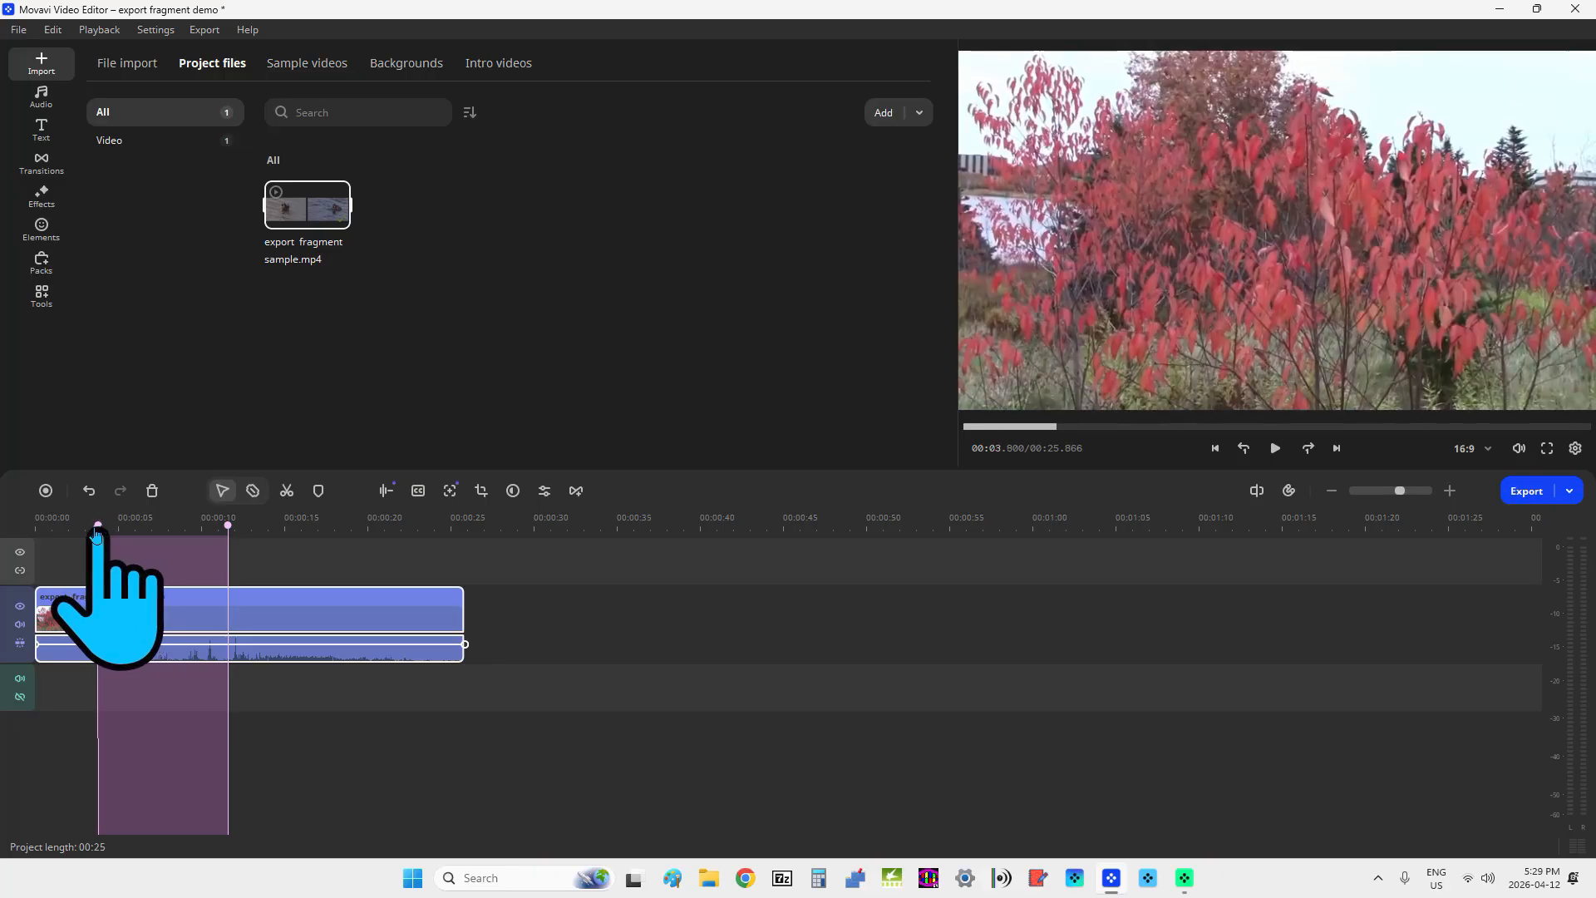
left_click_drag(104, 542, 106, 555)
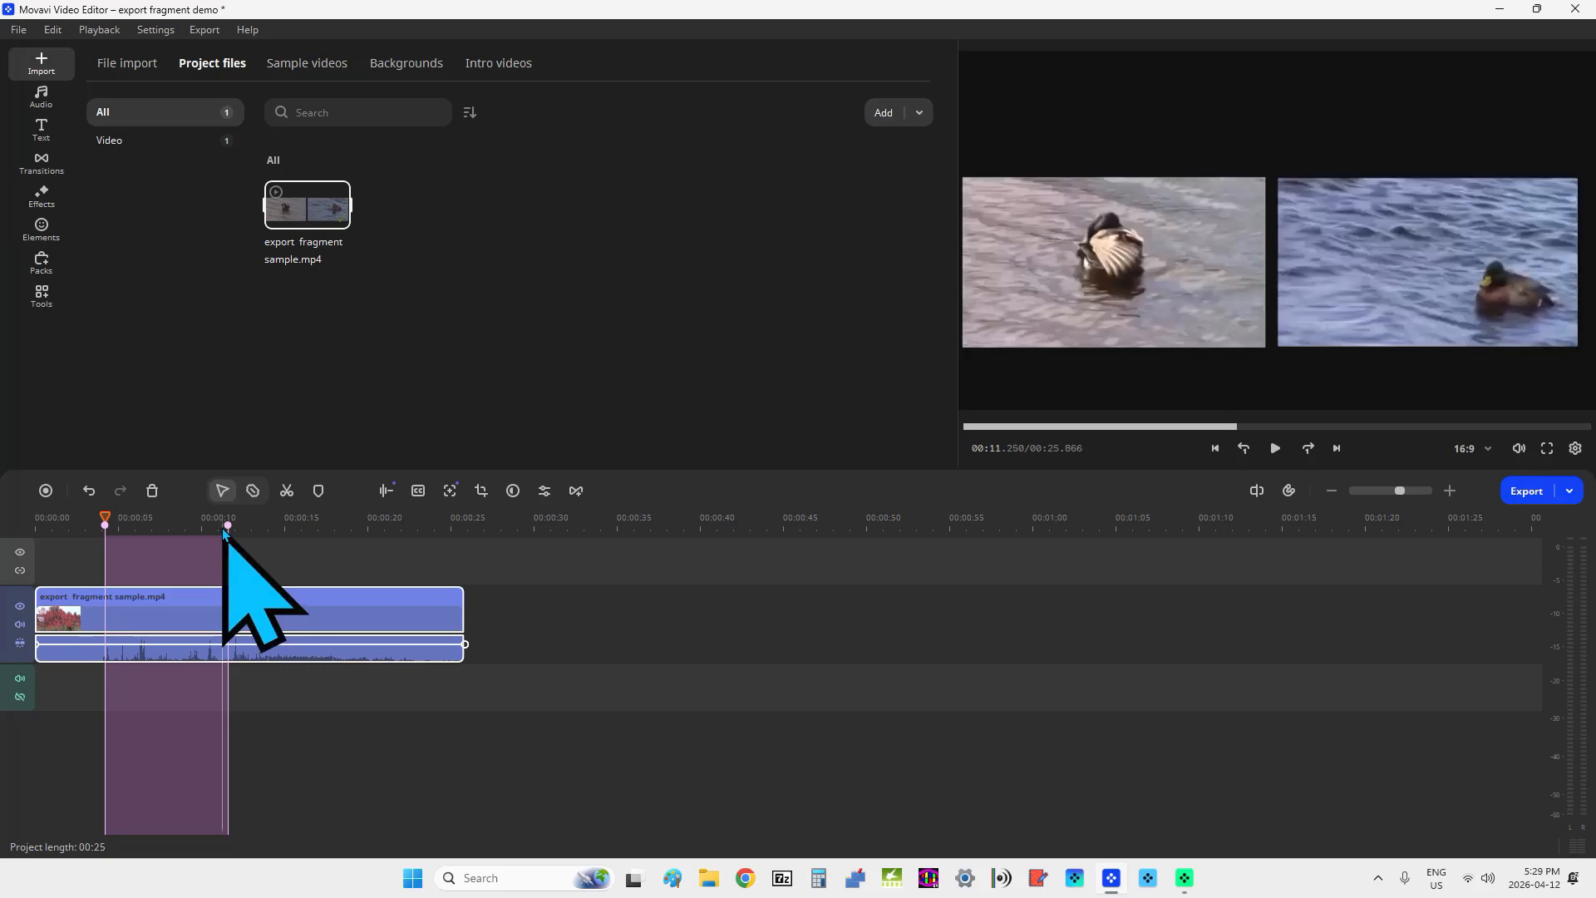
left_click_drag(225, 527, 337, 569)
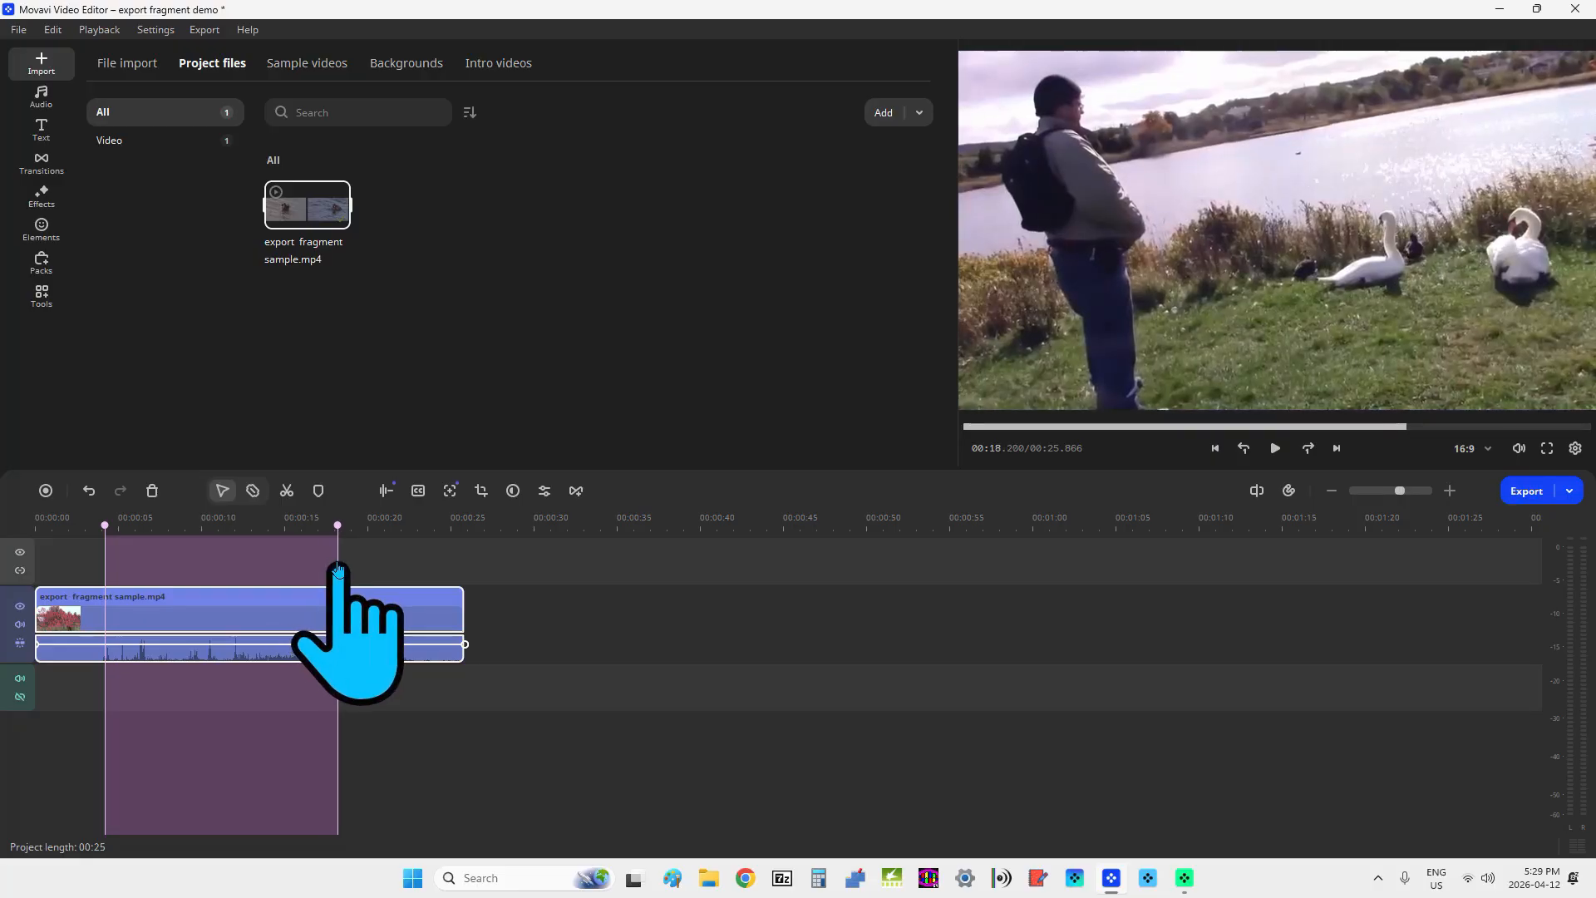
left_click_drag(337, 572, 327, 579)
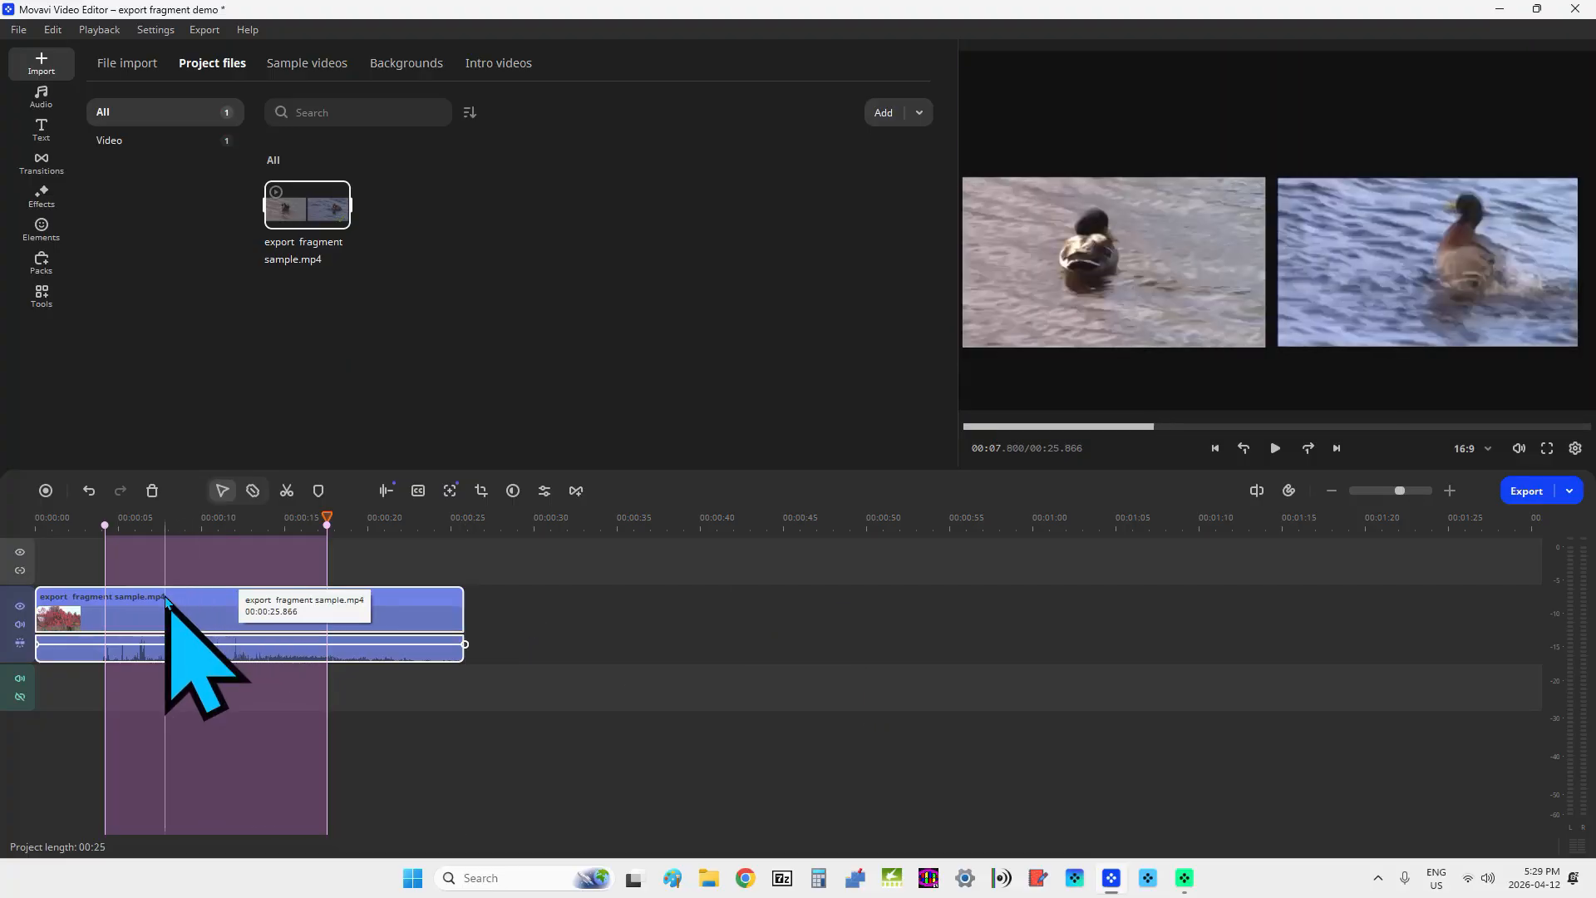
- Set the fragment's export to save in the export fragment folder, titled "export fragment ducks and" plus the person's first name and "fragment"
left_click(1569, 493)
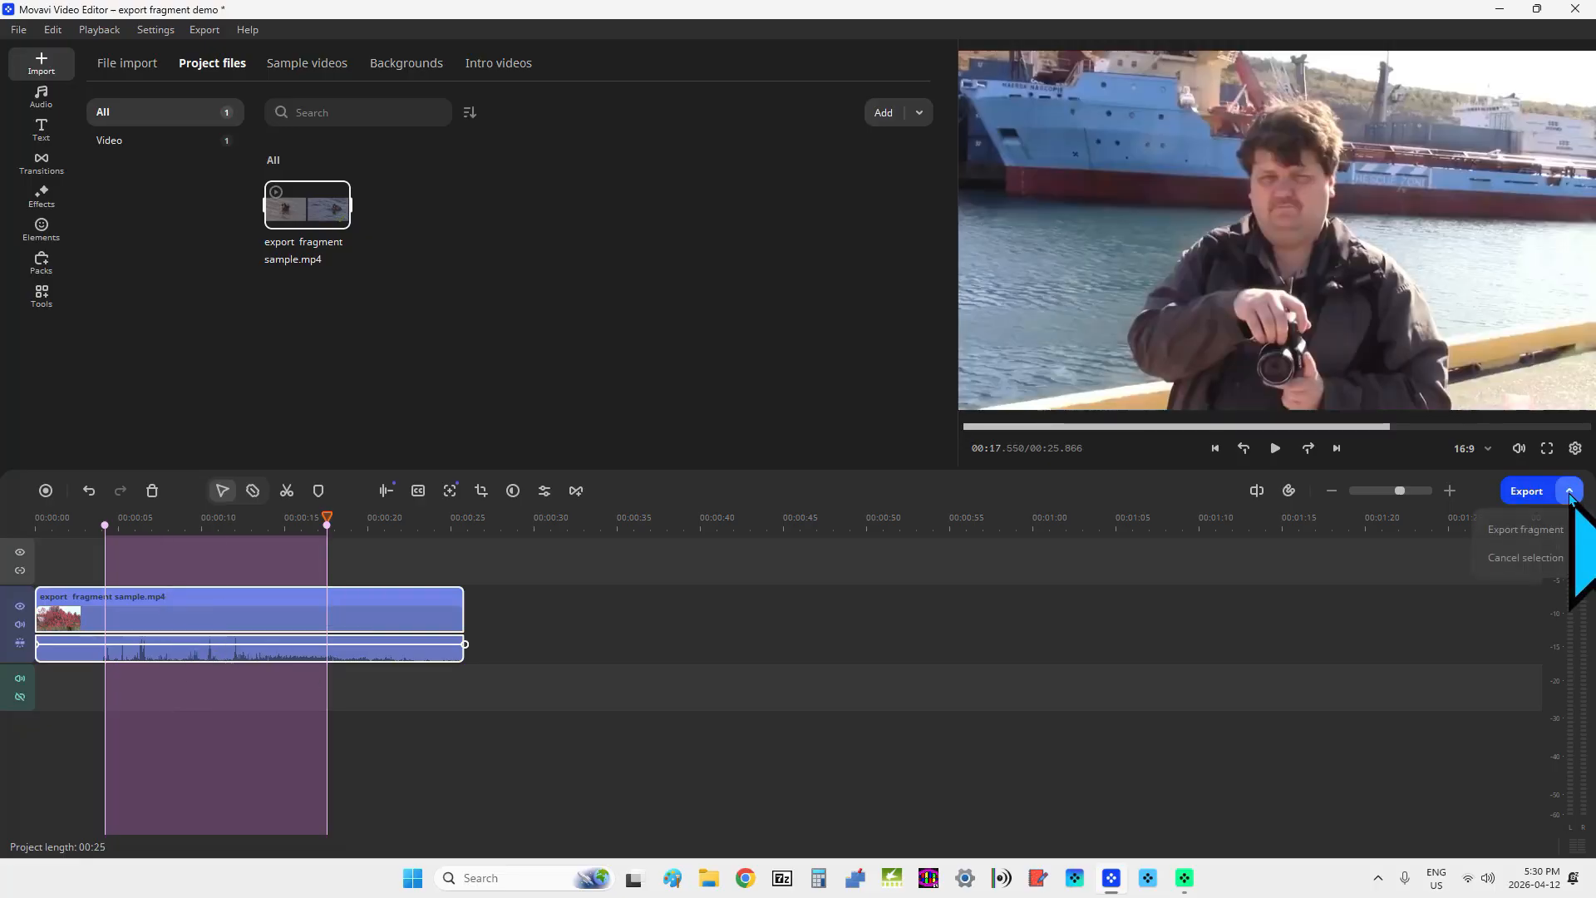
left_click(1526, 535)
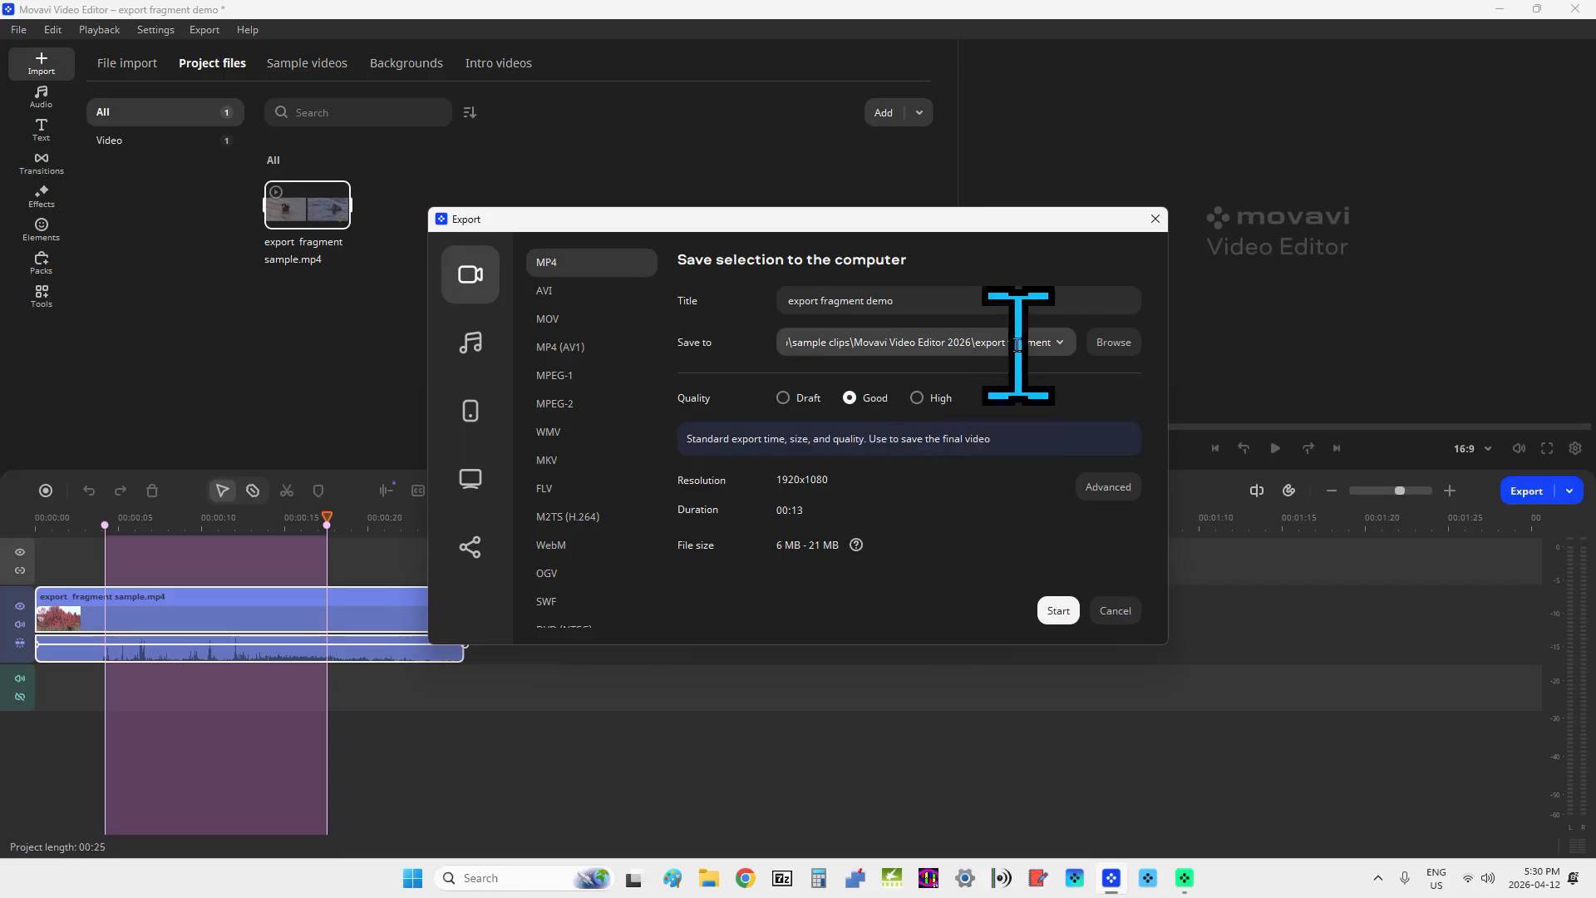
left_click(1105, 344)
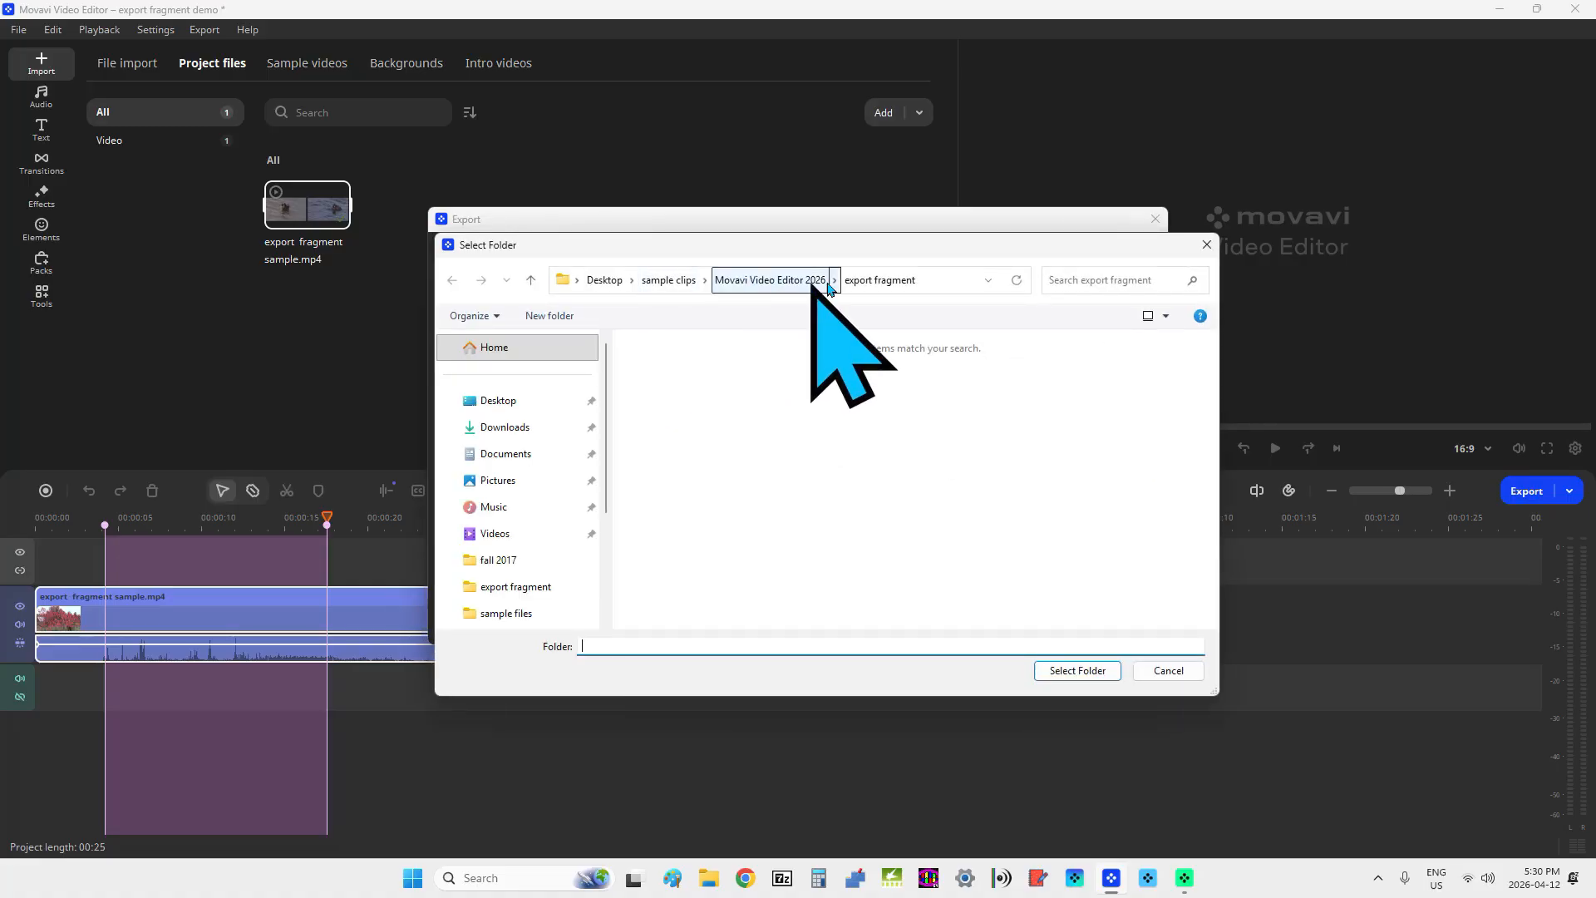
left_click(735, 283)
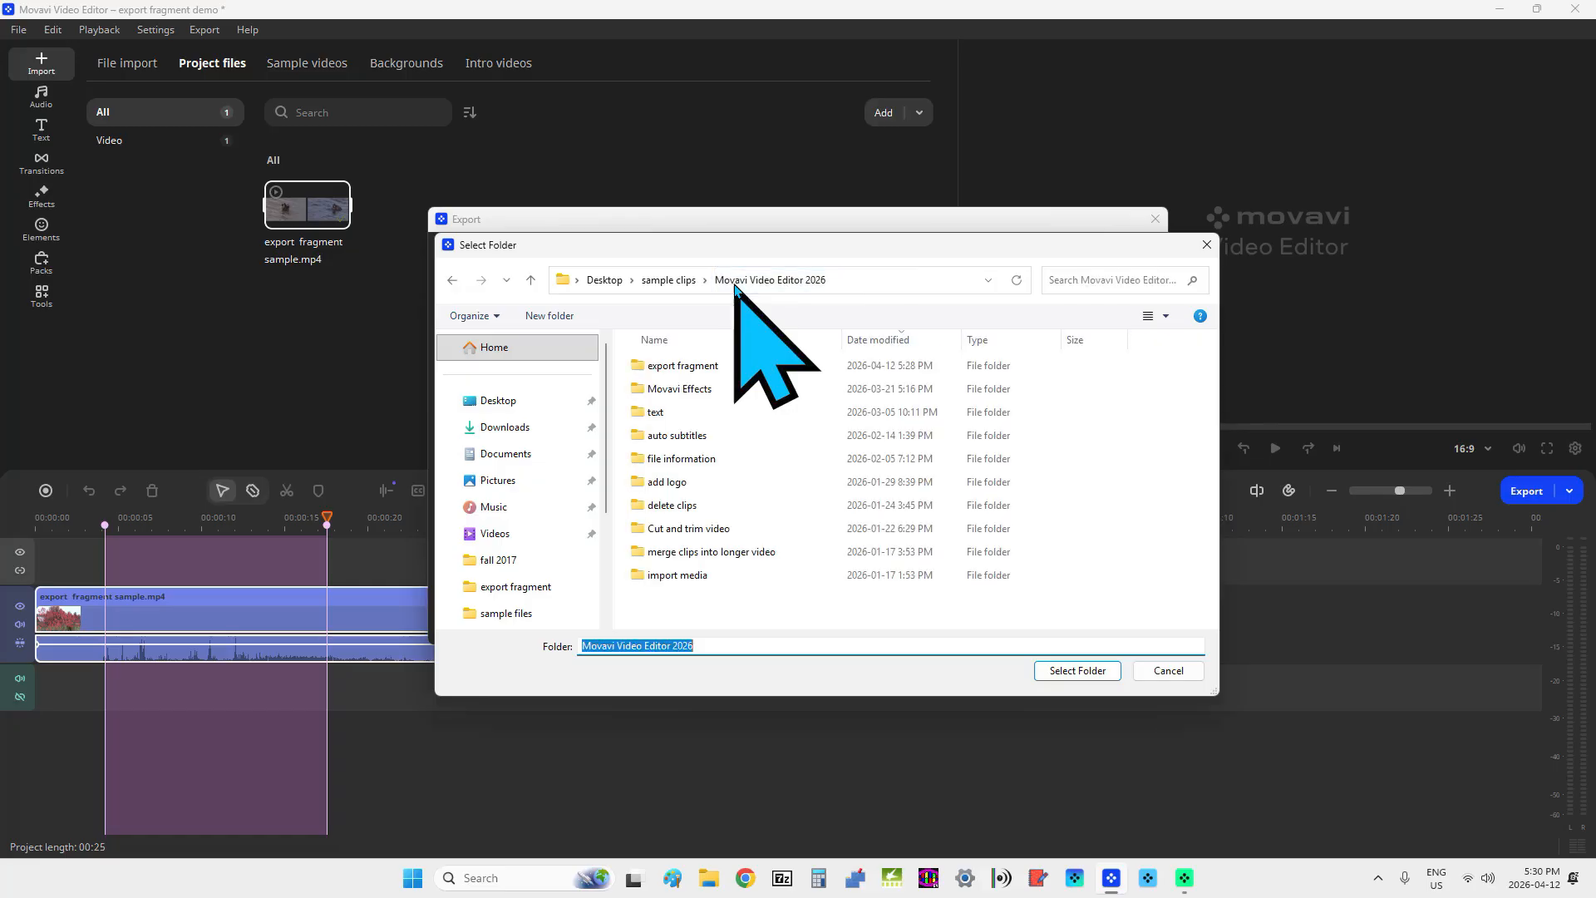
left_click(701, 371)
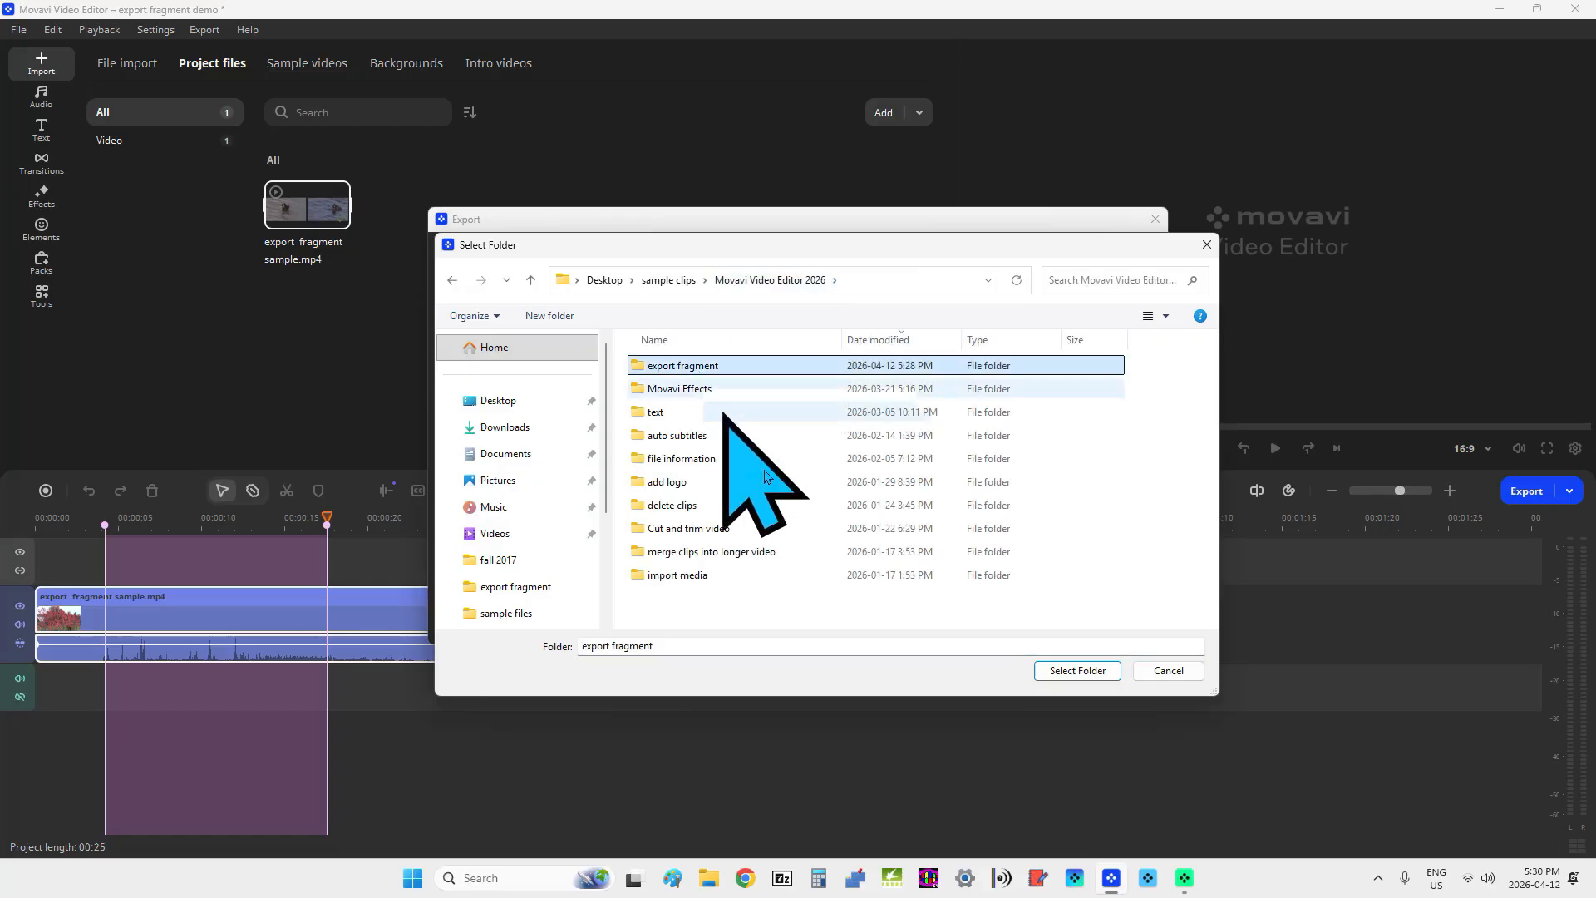
left_click(1079, 673)
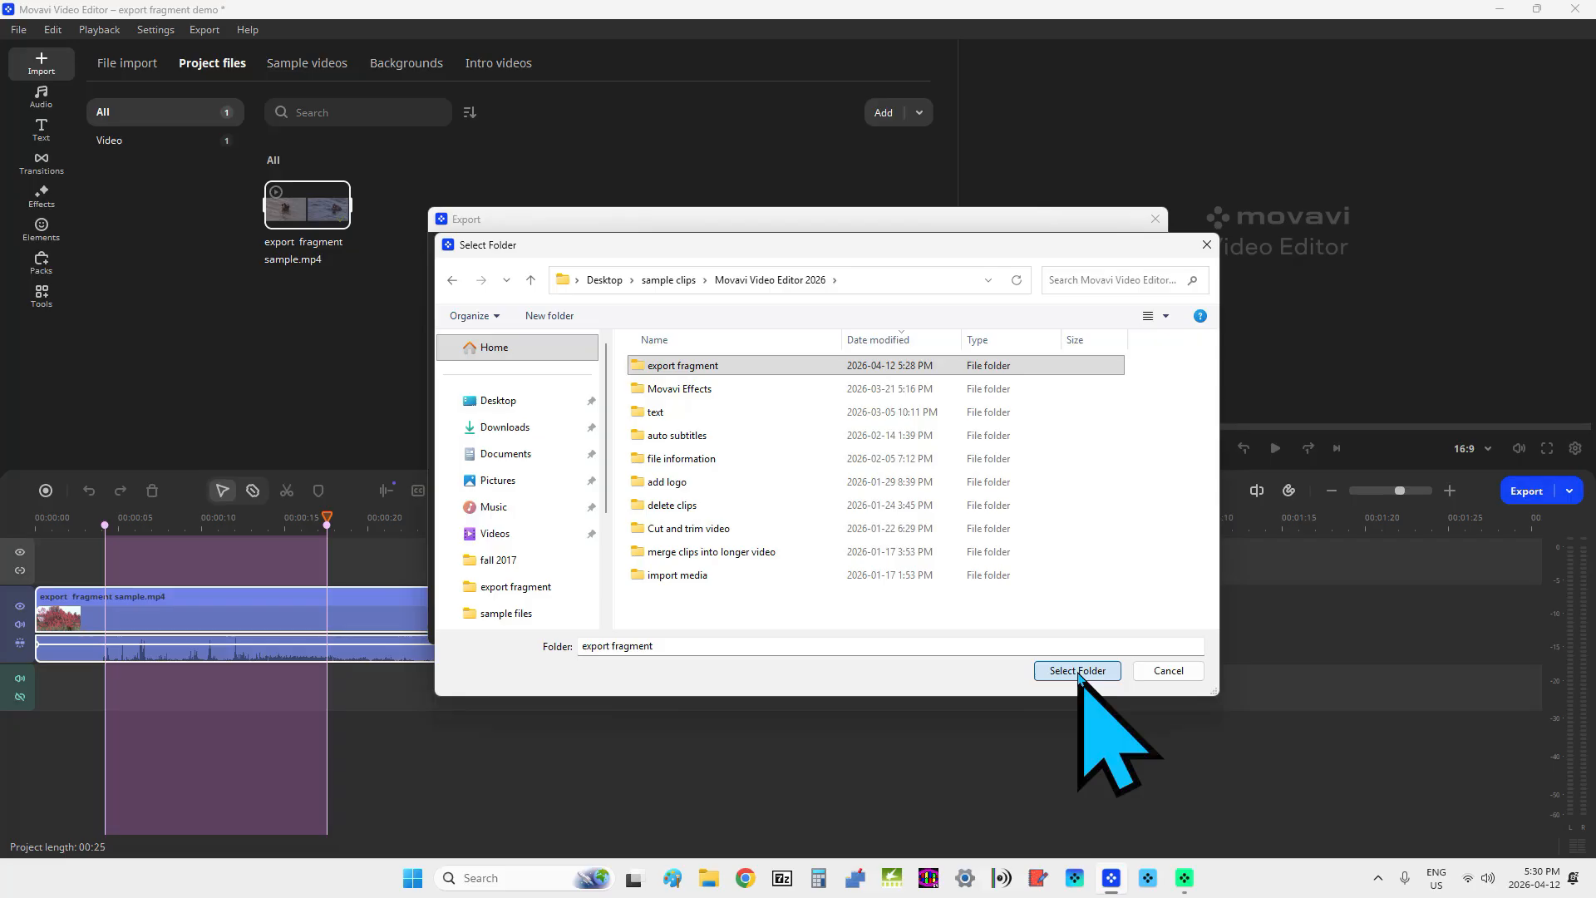
left_click(1079, 670)
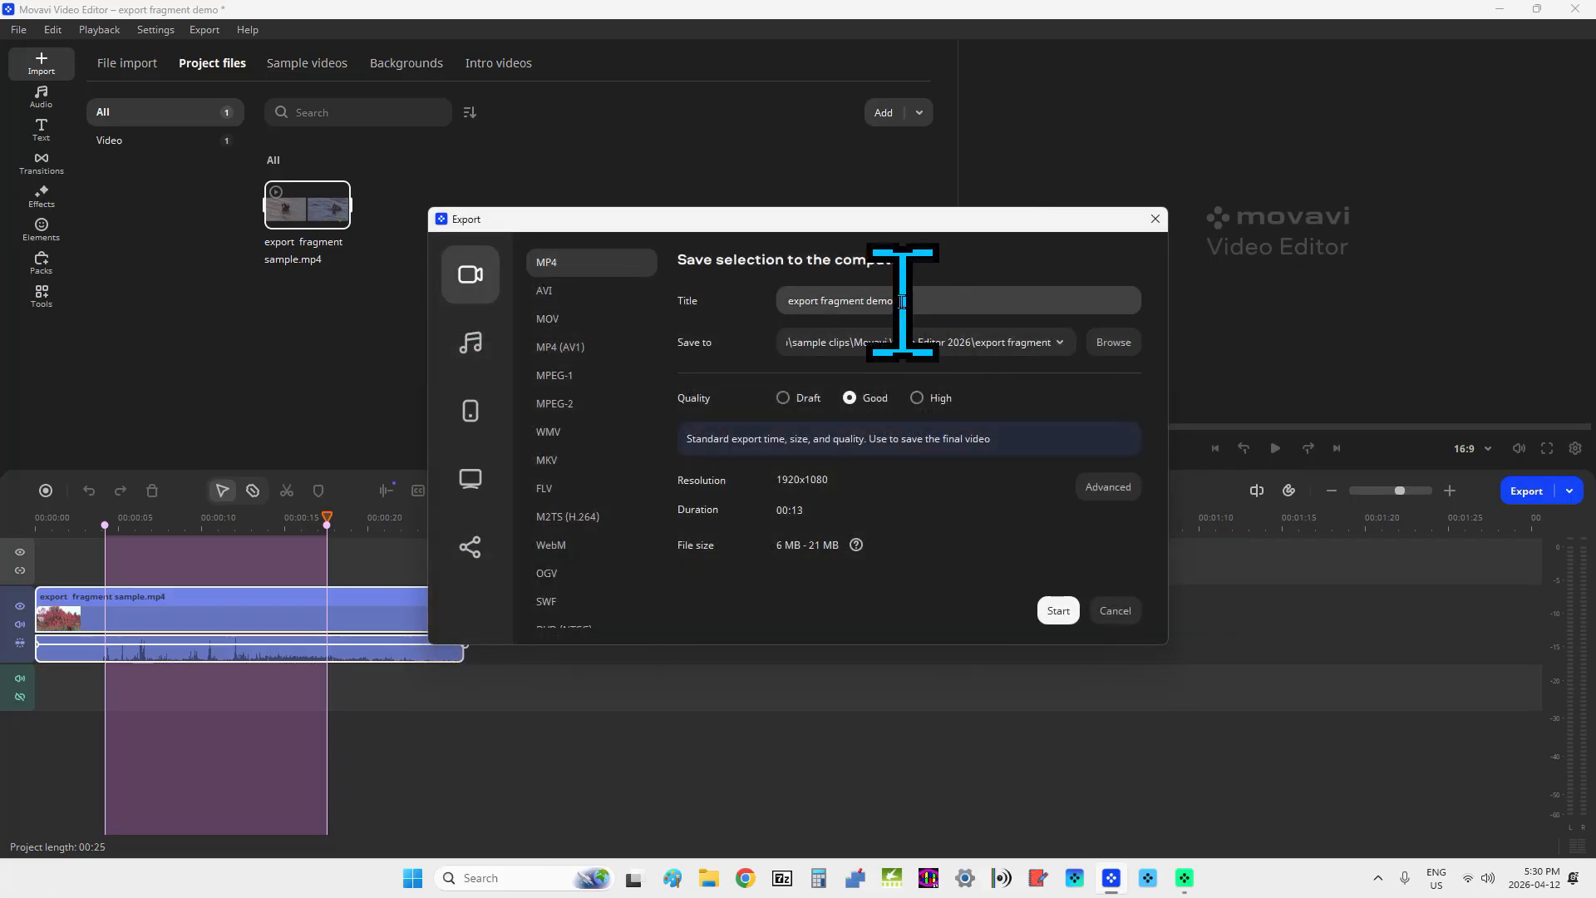
left_click(867, 302)
left_click_drag(867, 302, 900, 306)
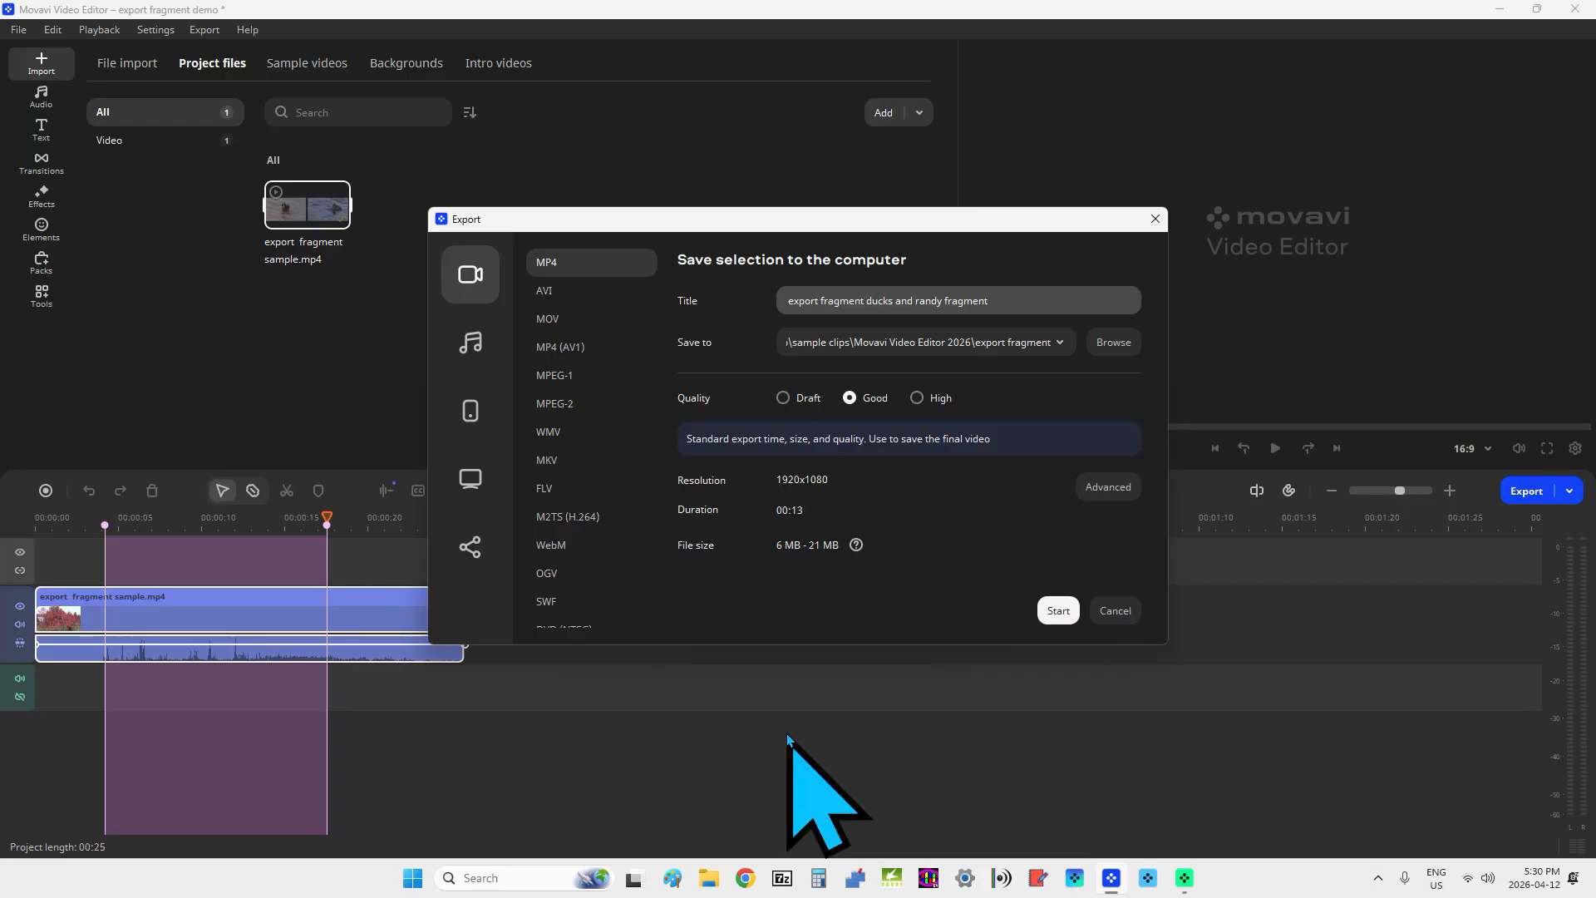
- Customize the fragment's advanced video export settings with the H.264 codec, a 30 frame rate and Auto bitrate
left_click(1109, 488)
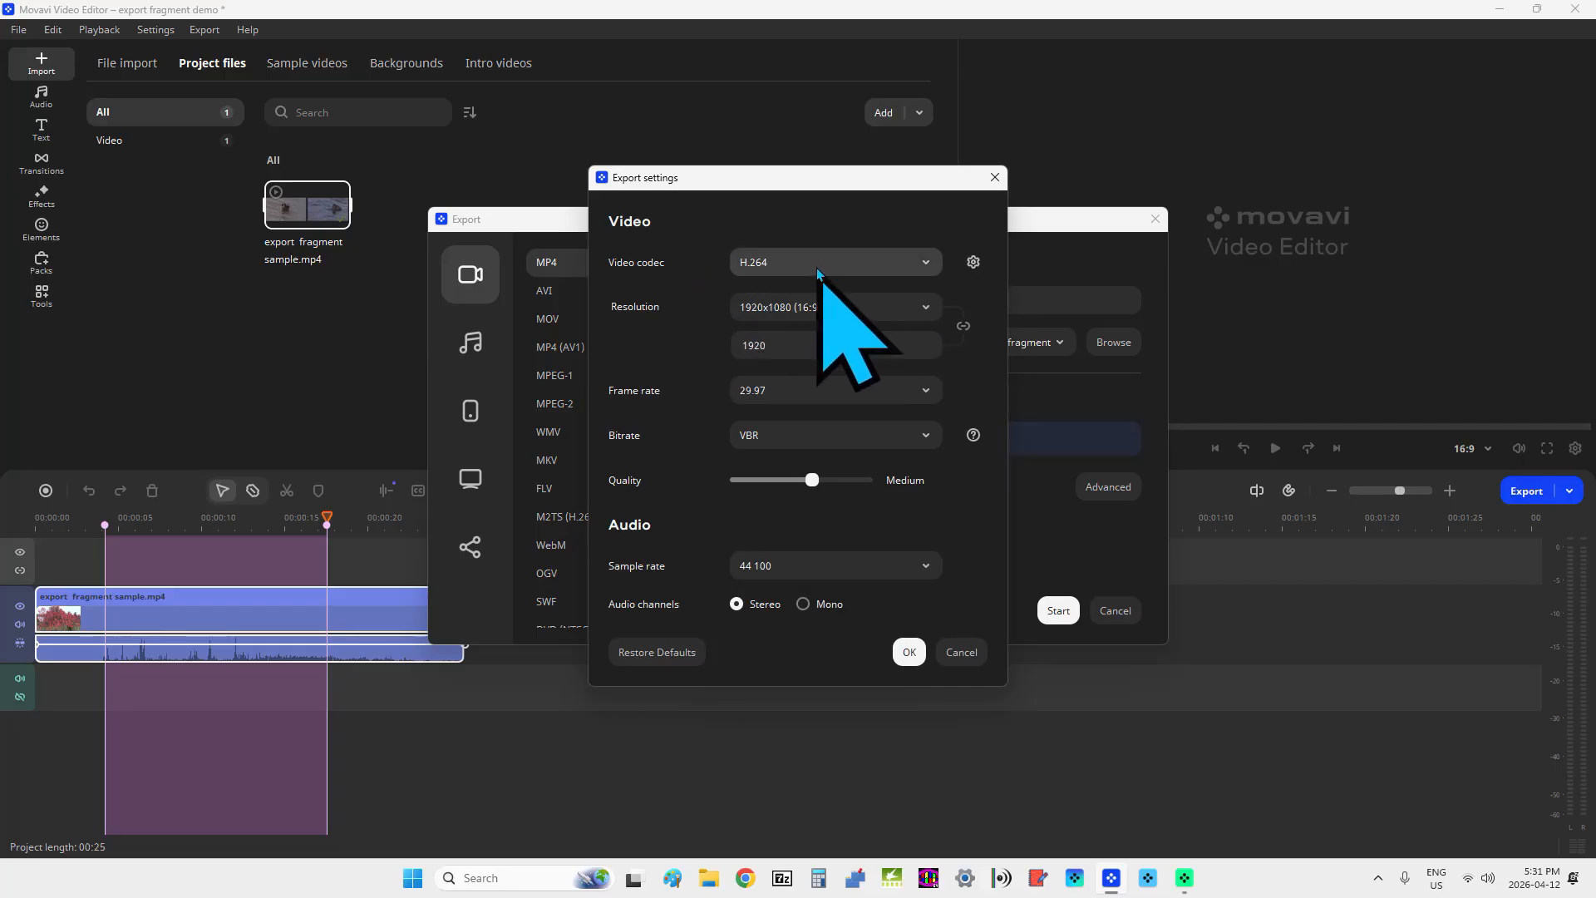
left_click(924, 265)
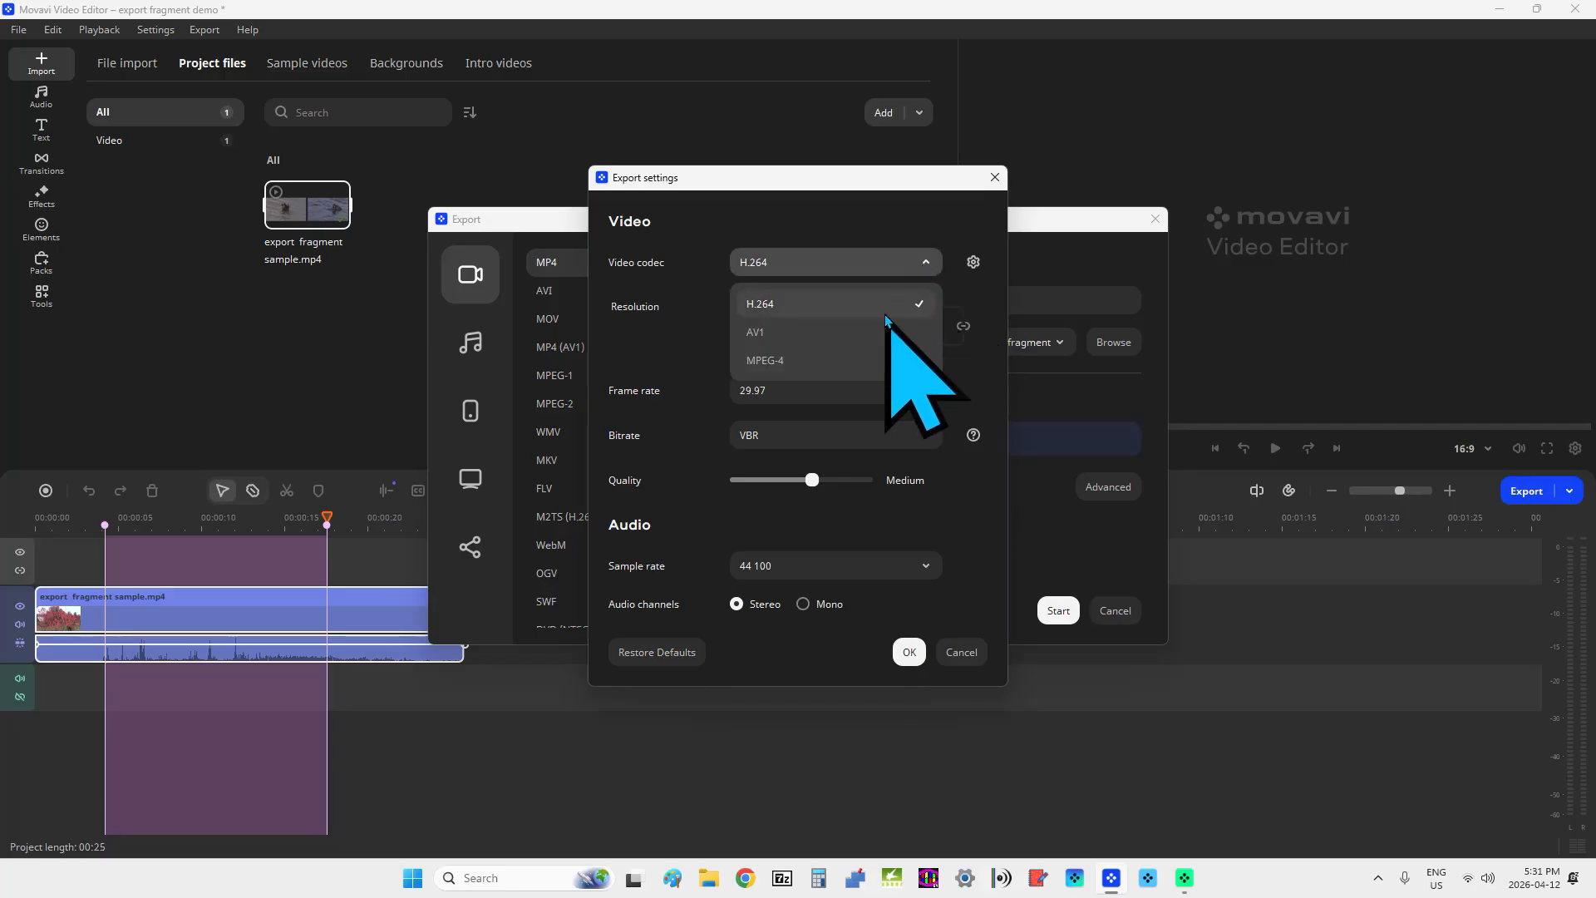
left_click(817, 304)
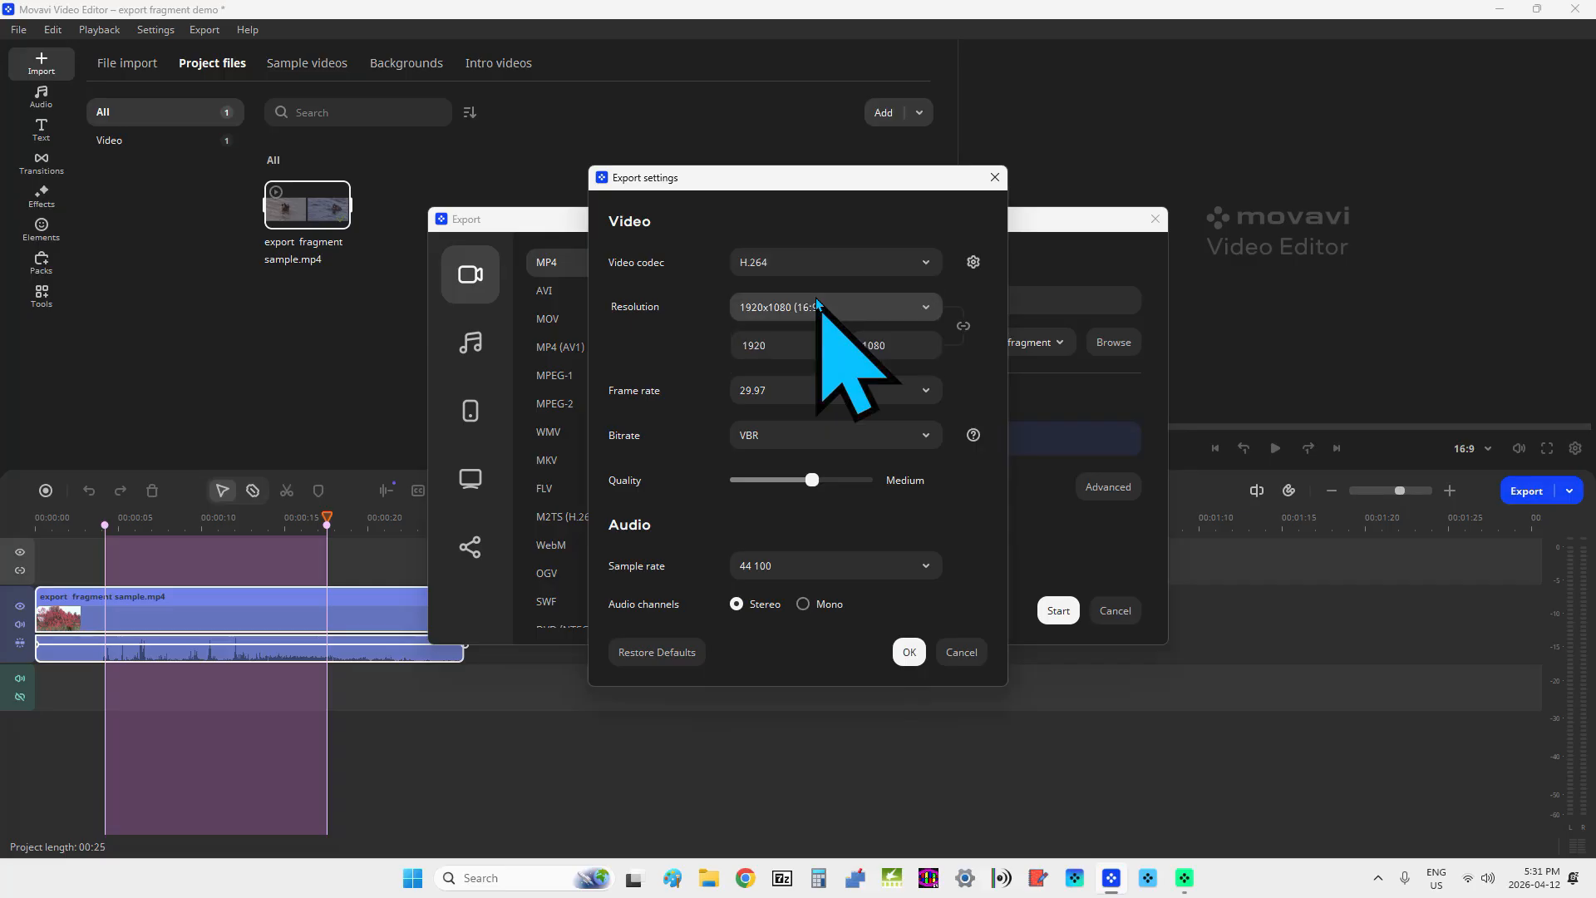
left_click(831, 388)
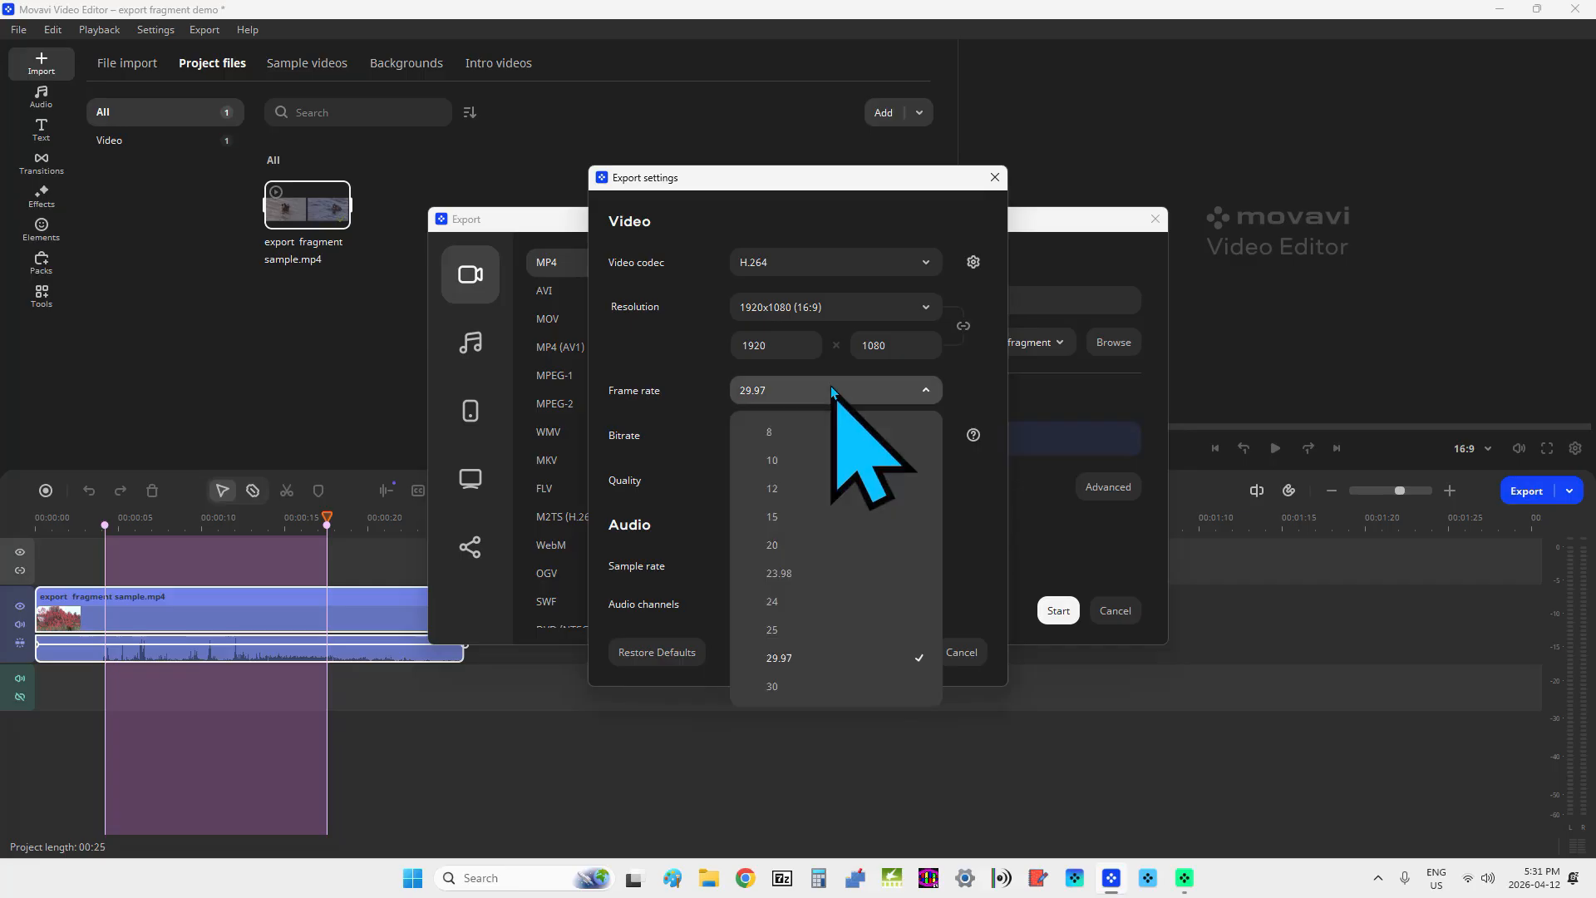
left_click(811, 686)
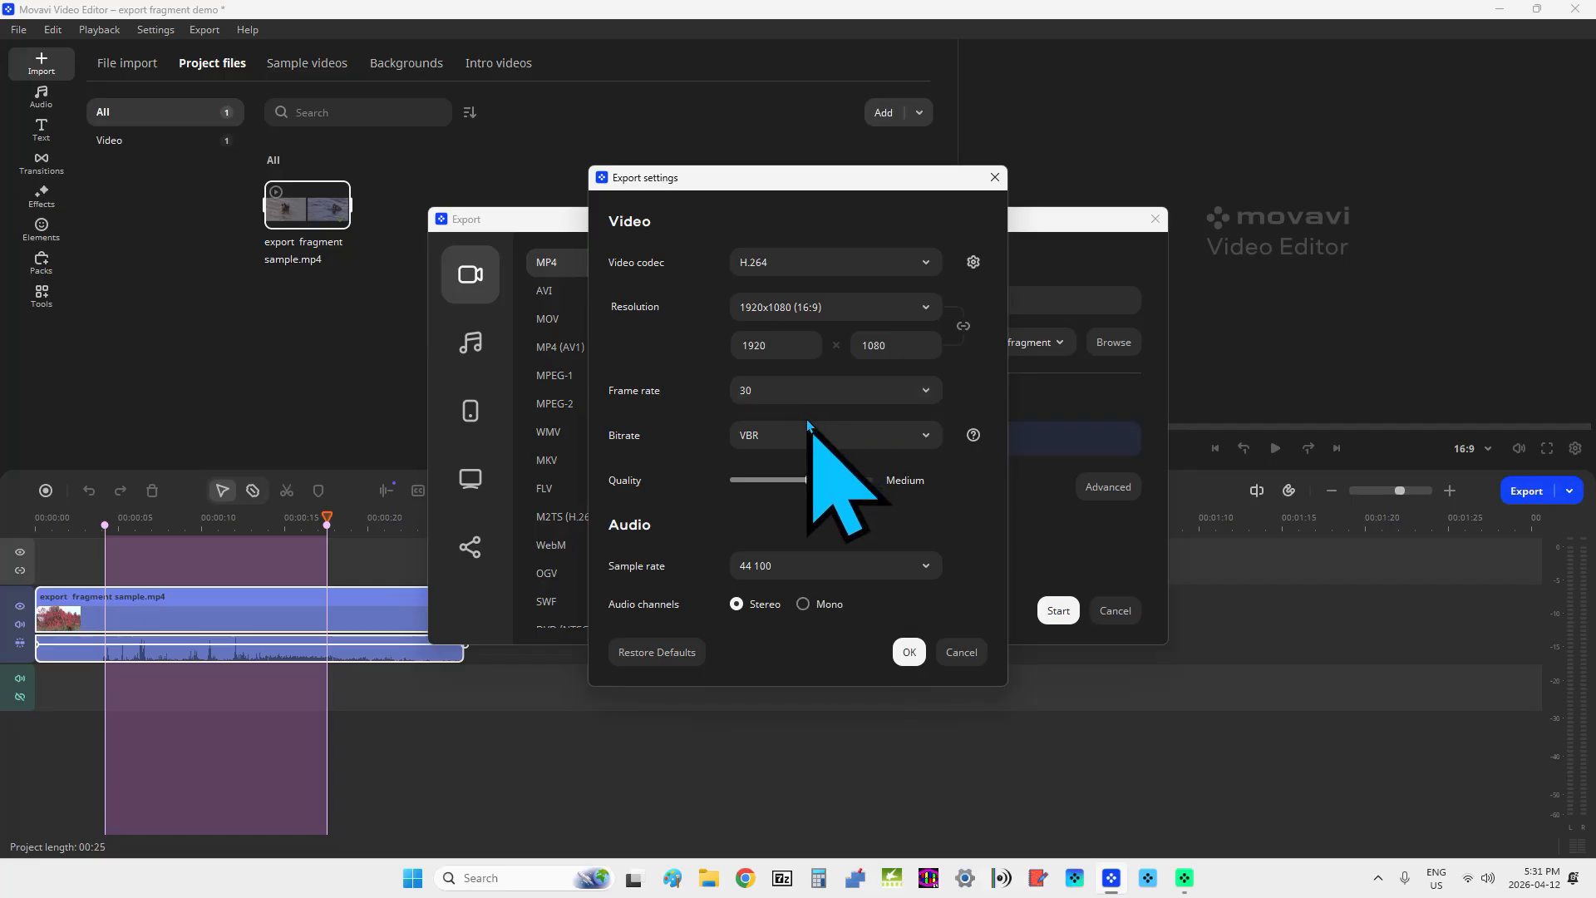
left_click(807, 426)
left_click(780, 477)
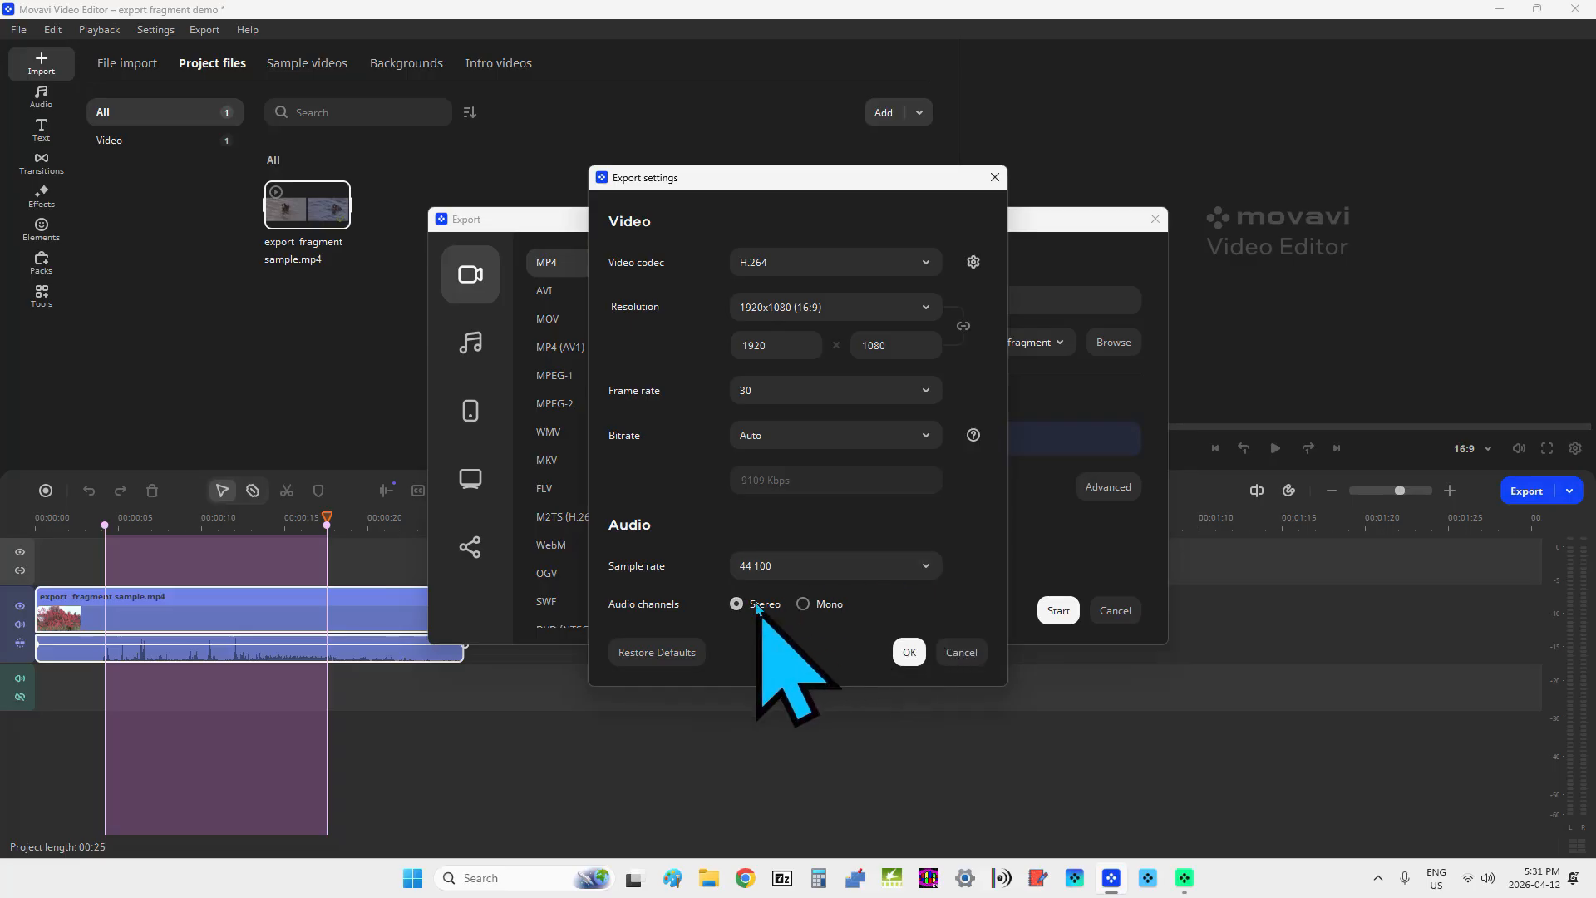
- Configure the H.264 codec with the Film preset and Medium encoding speed
left_click(972, 262)
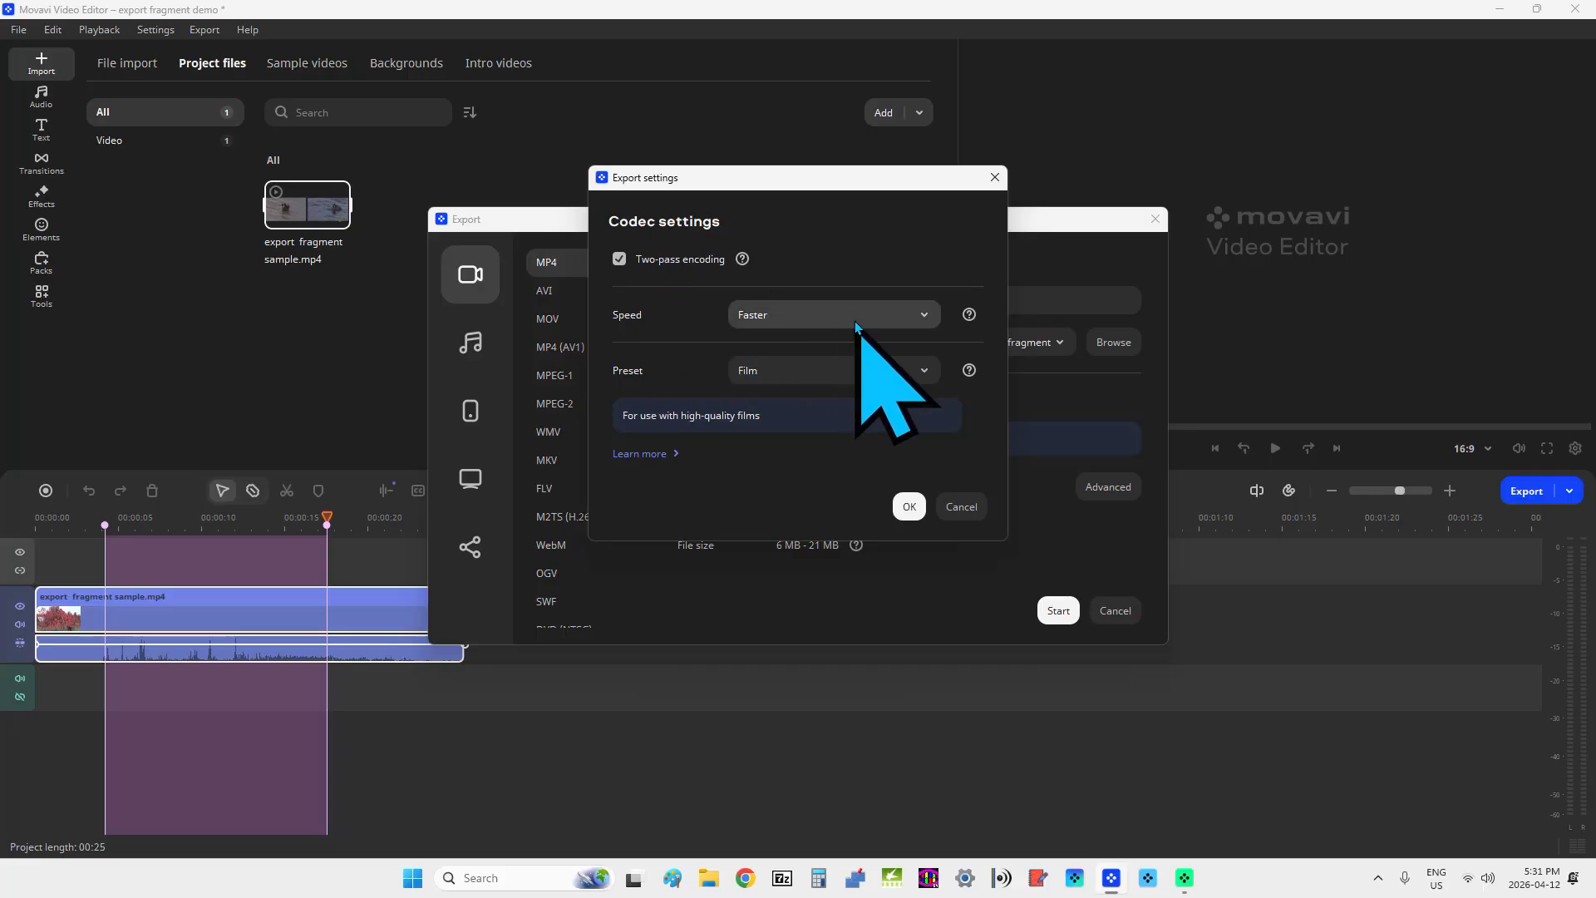
left_click(866, 374)
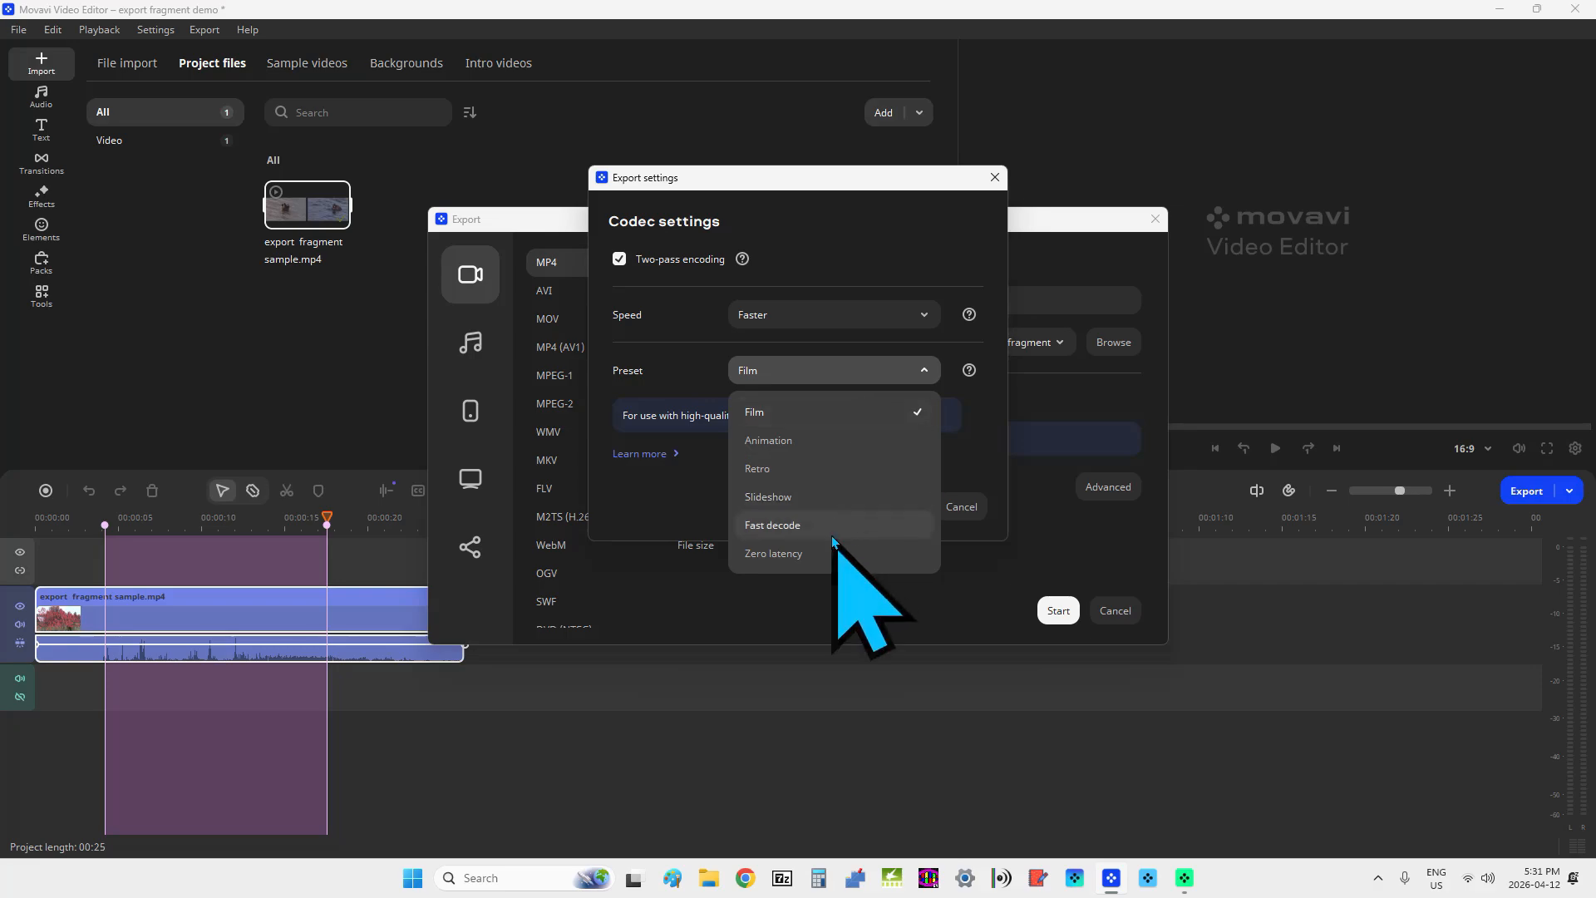
left_click(813, 412)
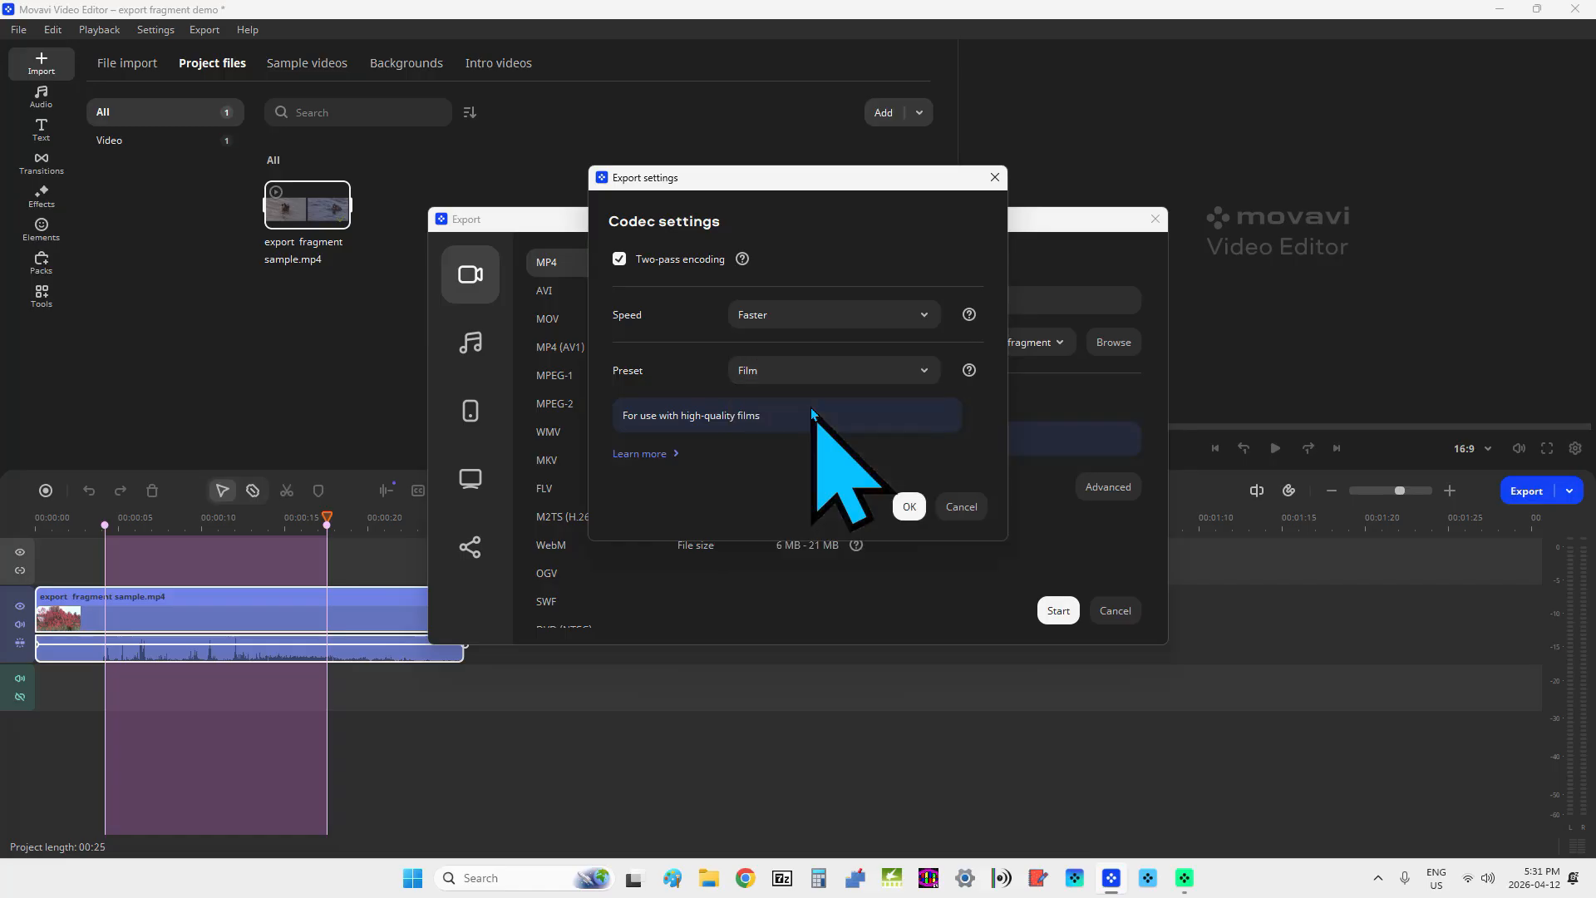
left_click(924, 317)
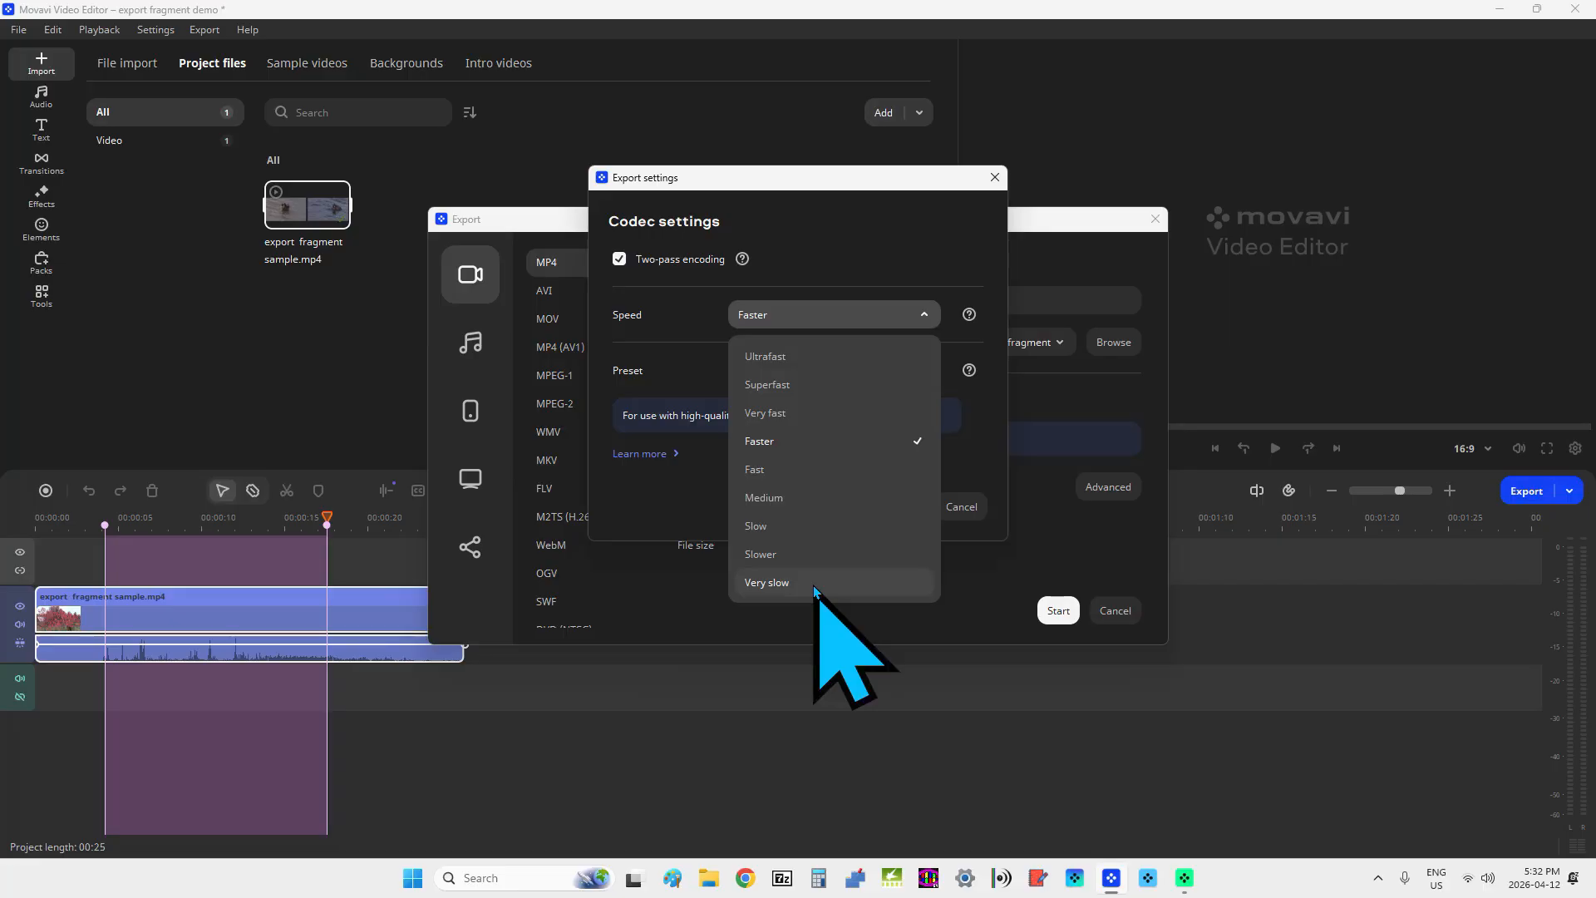
left_click(802, 497)
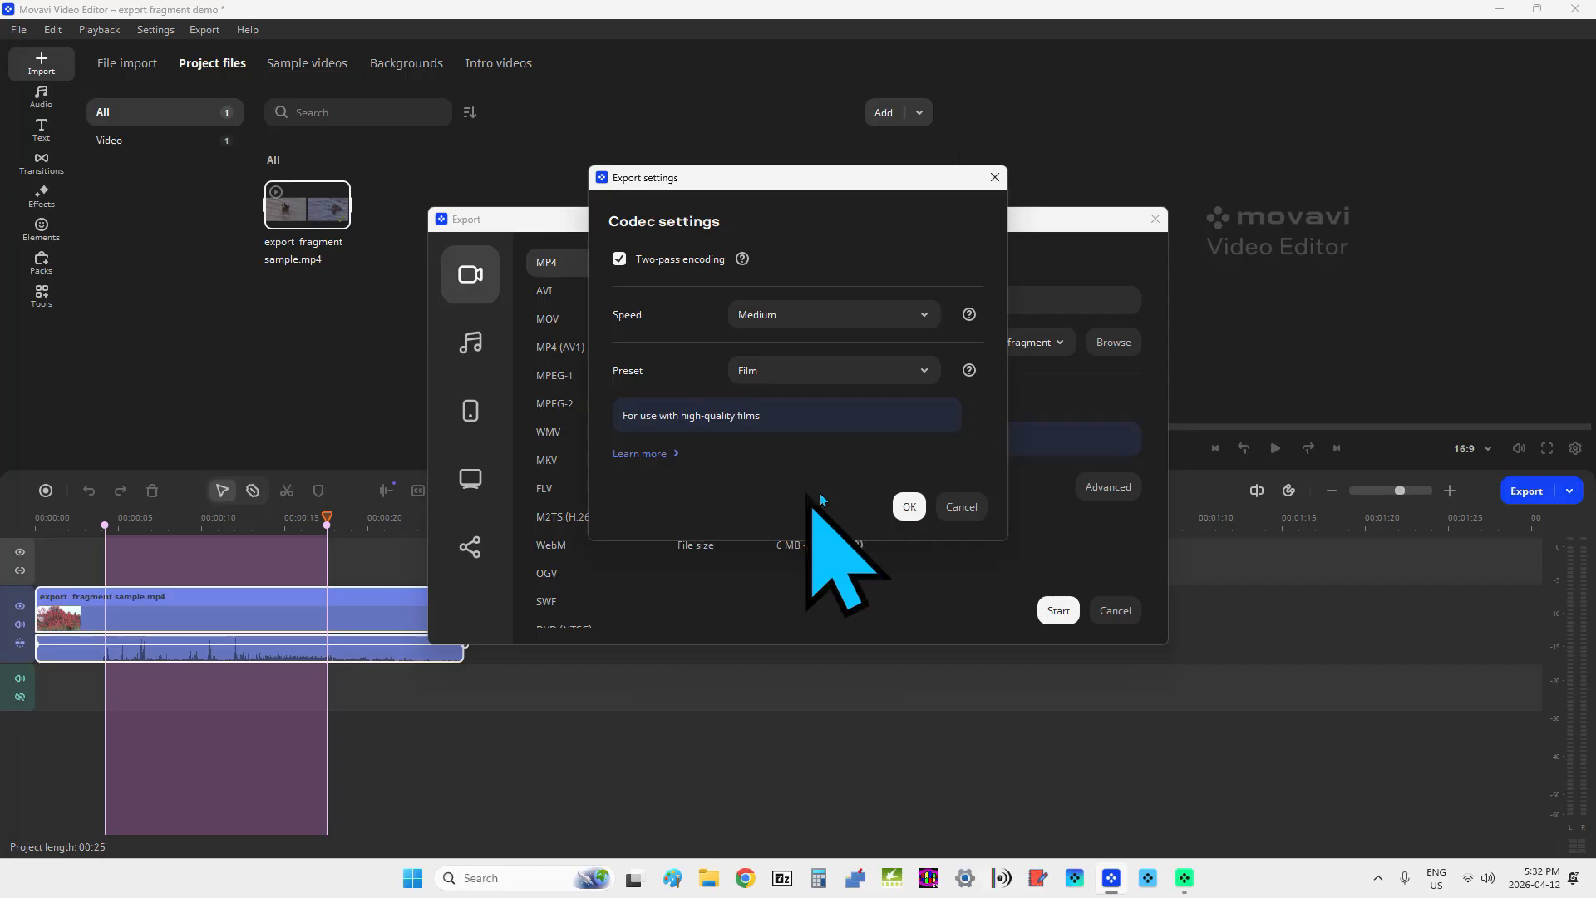
left_click(909, 507)
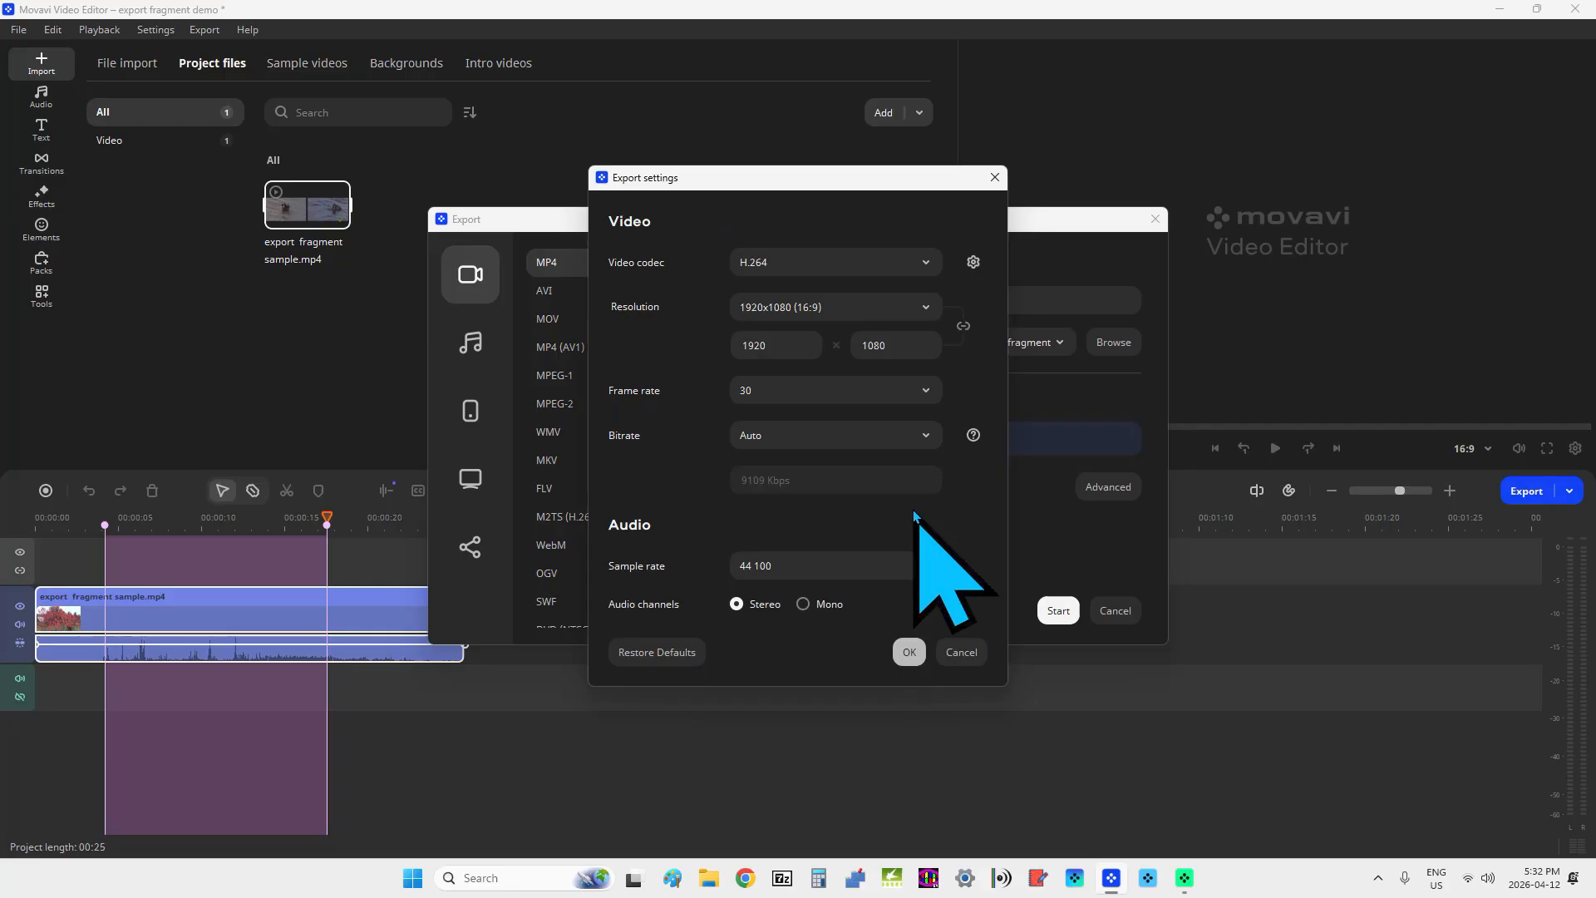
- Accept the custom export settings, export the selected fragment, and open its output folder
left_click(910, 653)
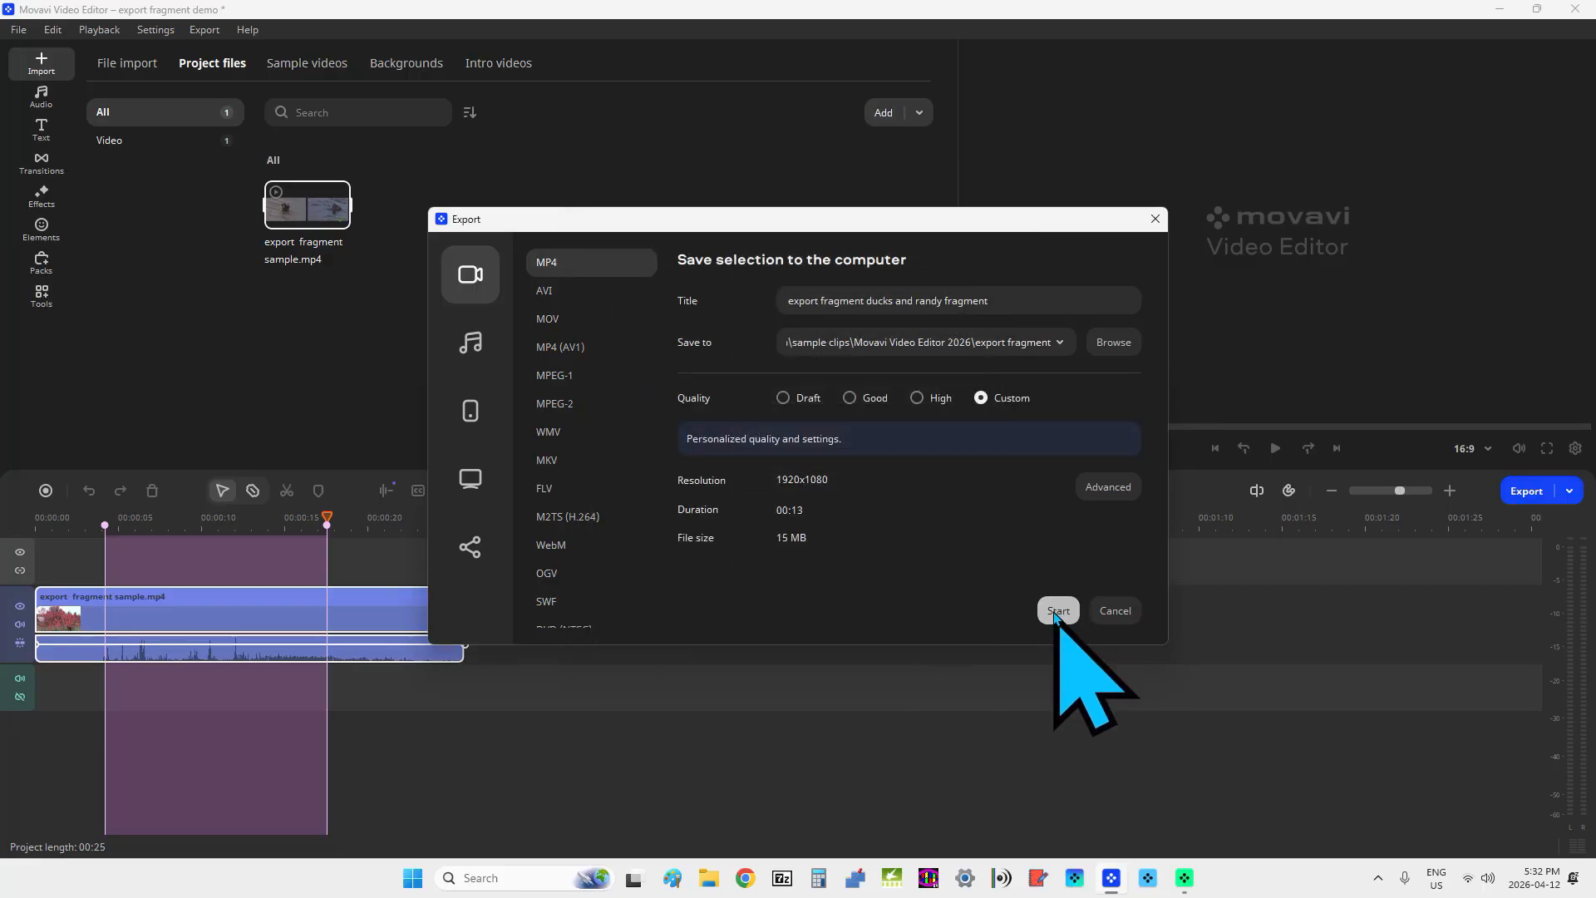
left_click(1057, 612)
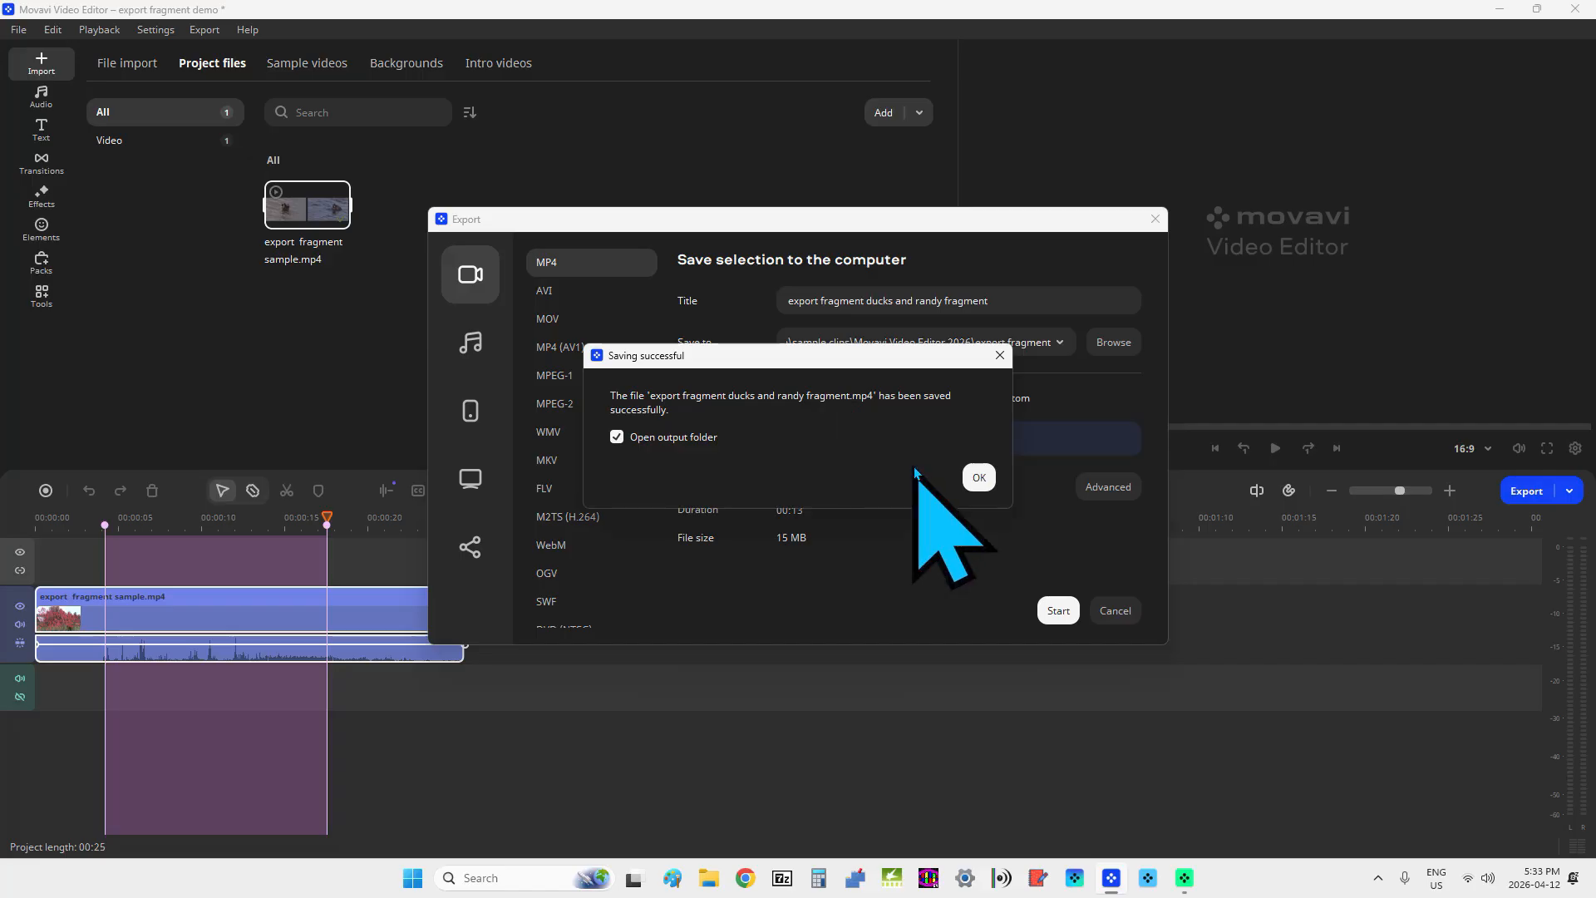
left_click(981, 481)
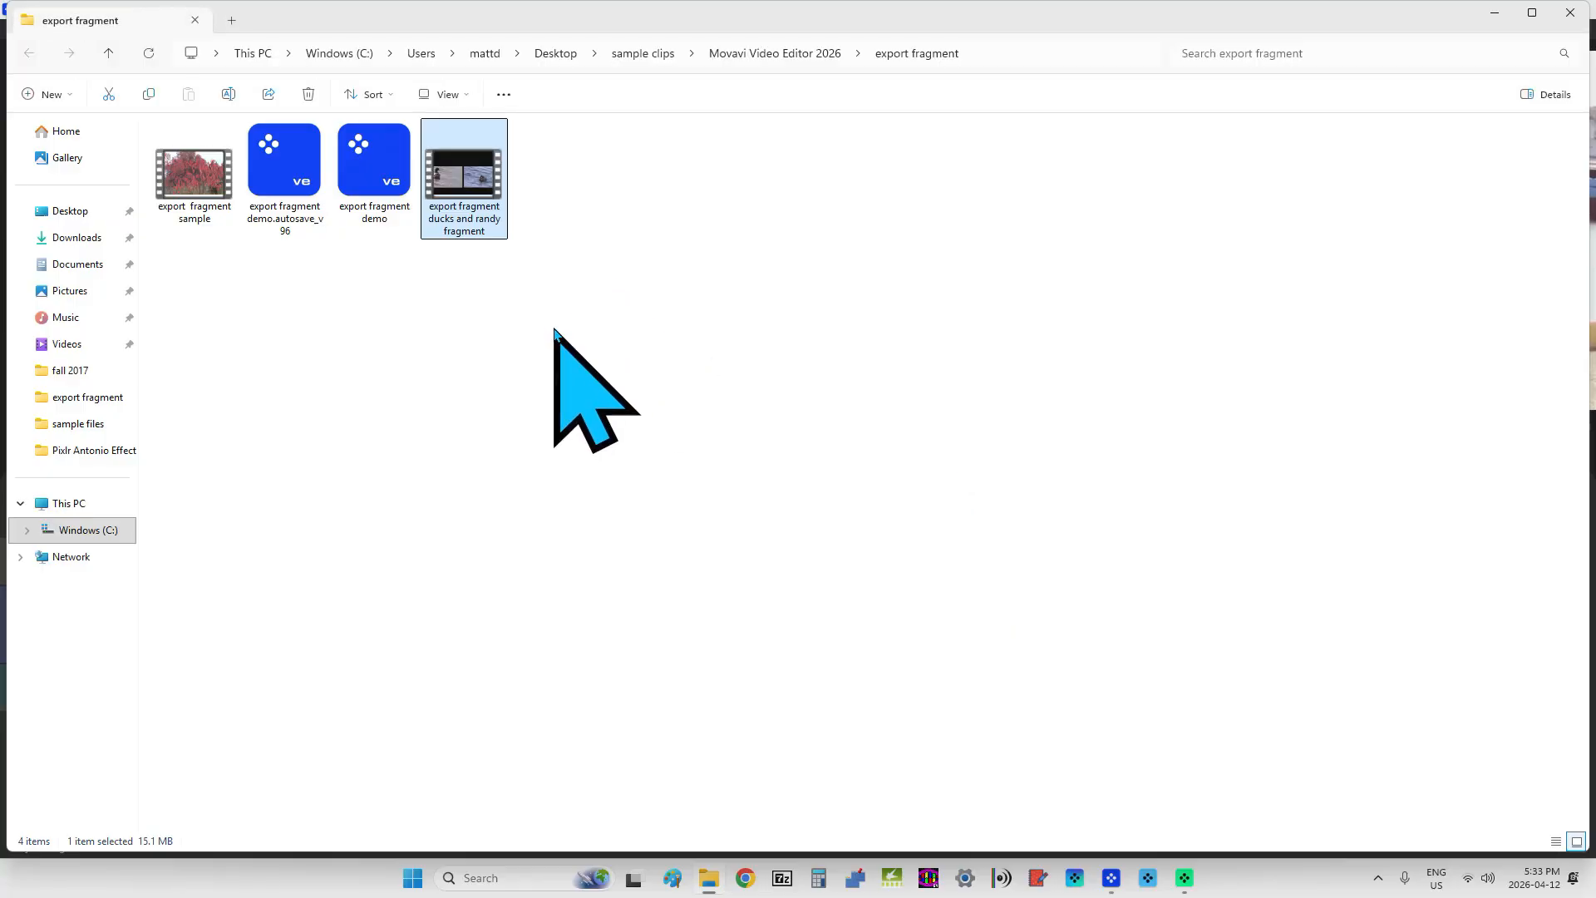
- Play the exported fragment video full screen in Media Player, and close the player
double_click(479, 199)
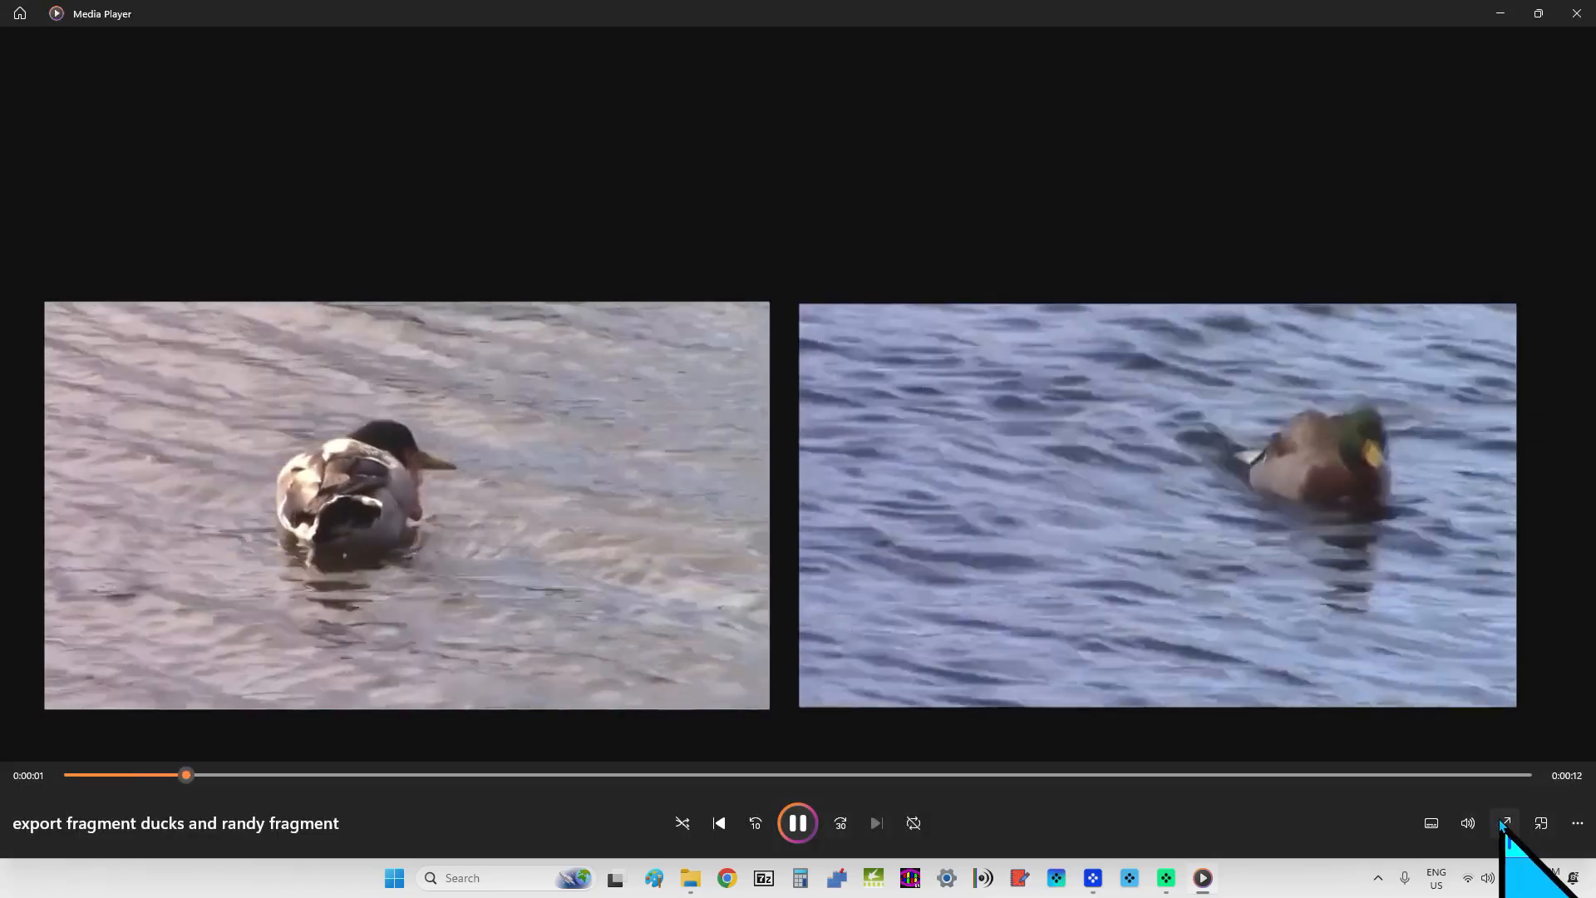
left_click(1505, 823)
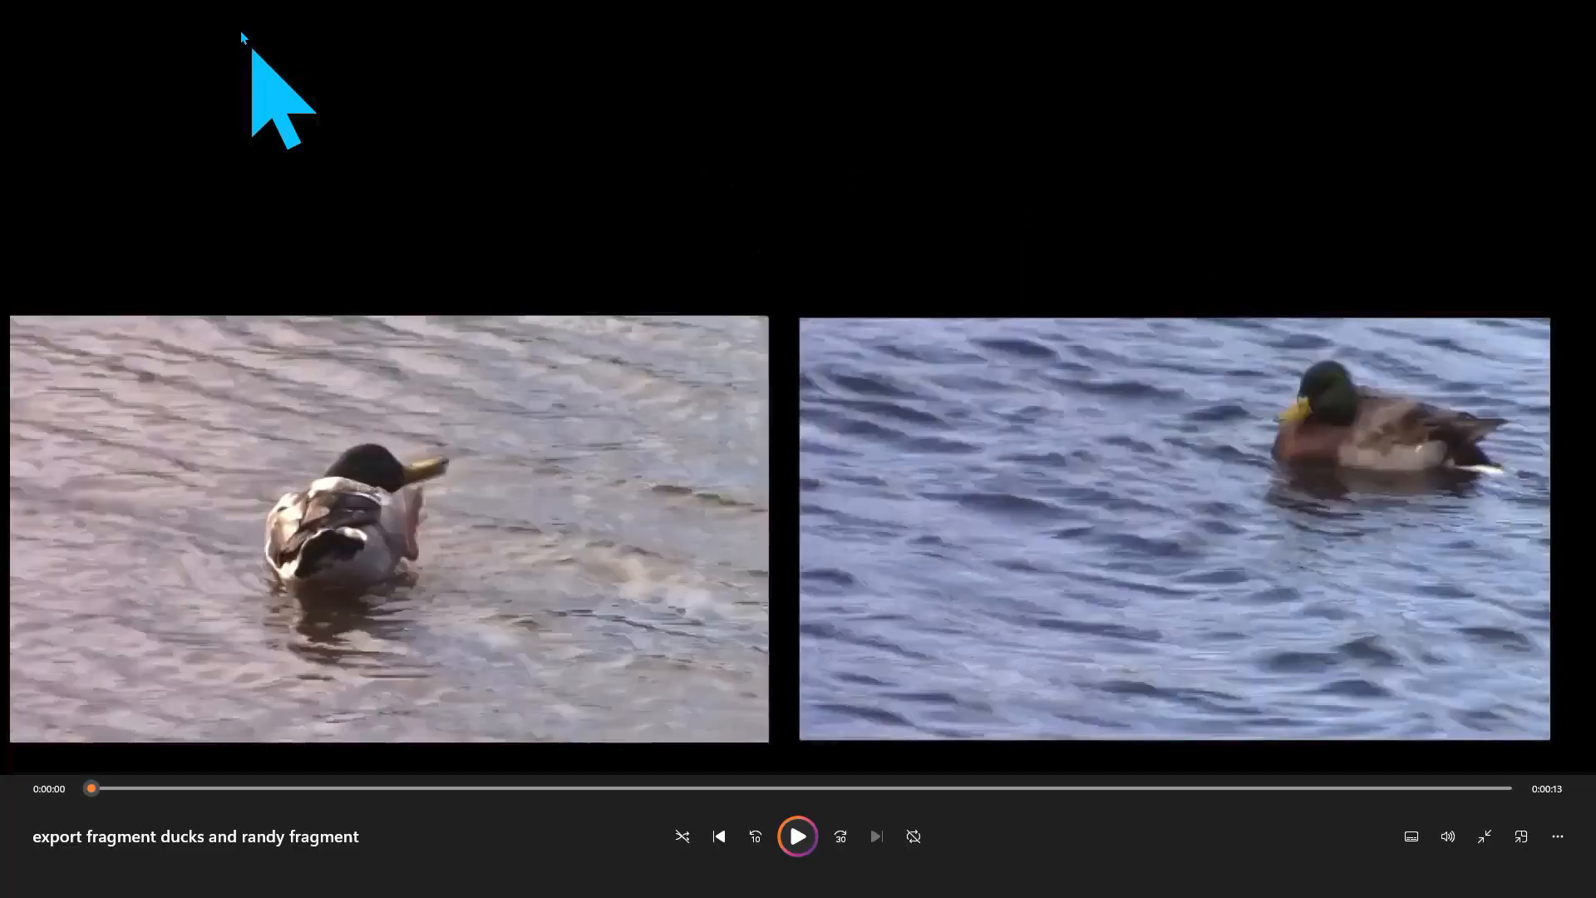
mouse_move(1571, 4)
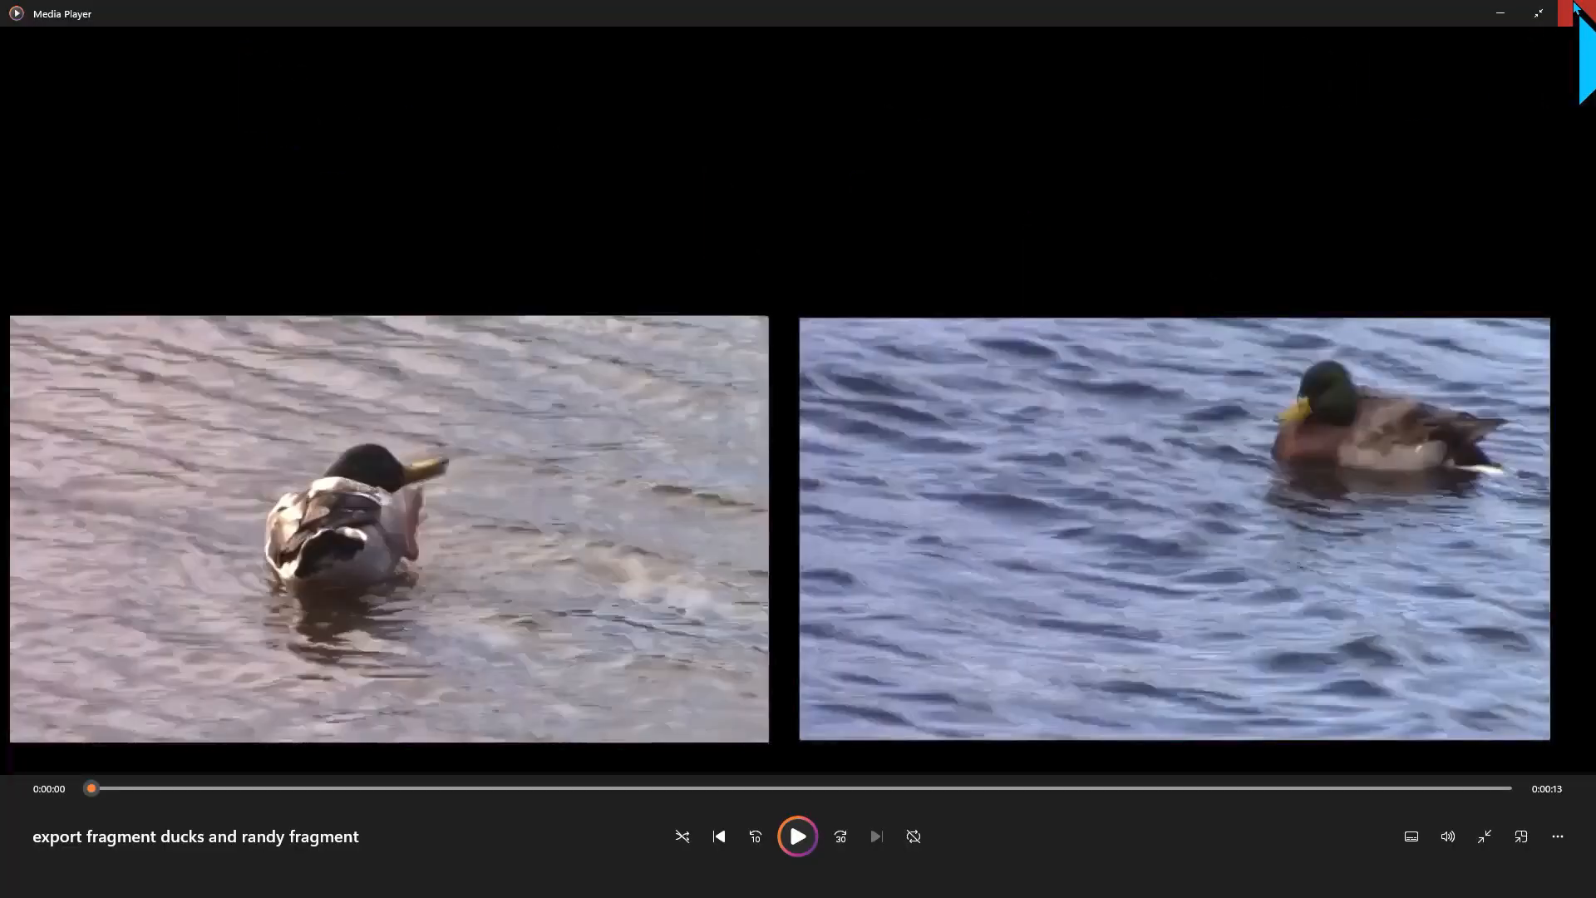
left_click(1574, 7)
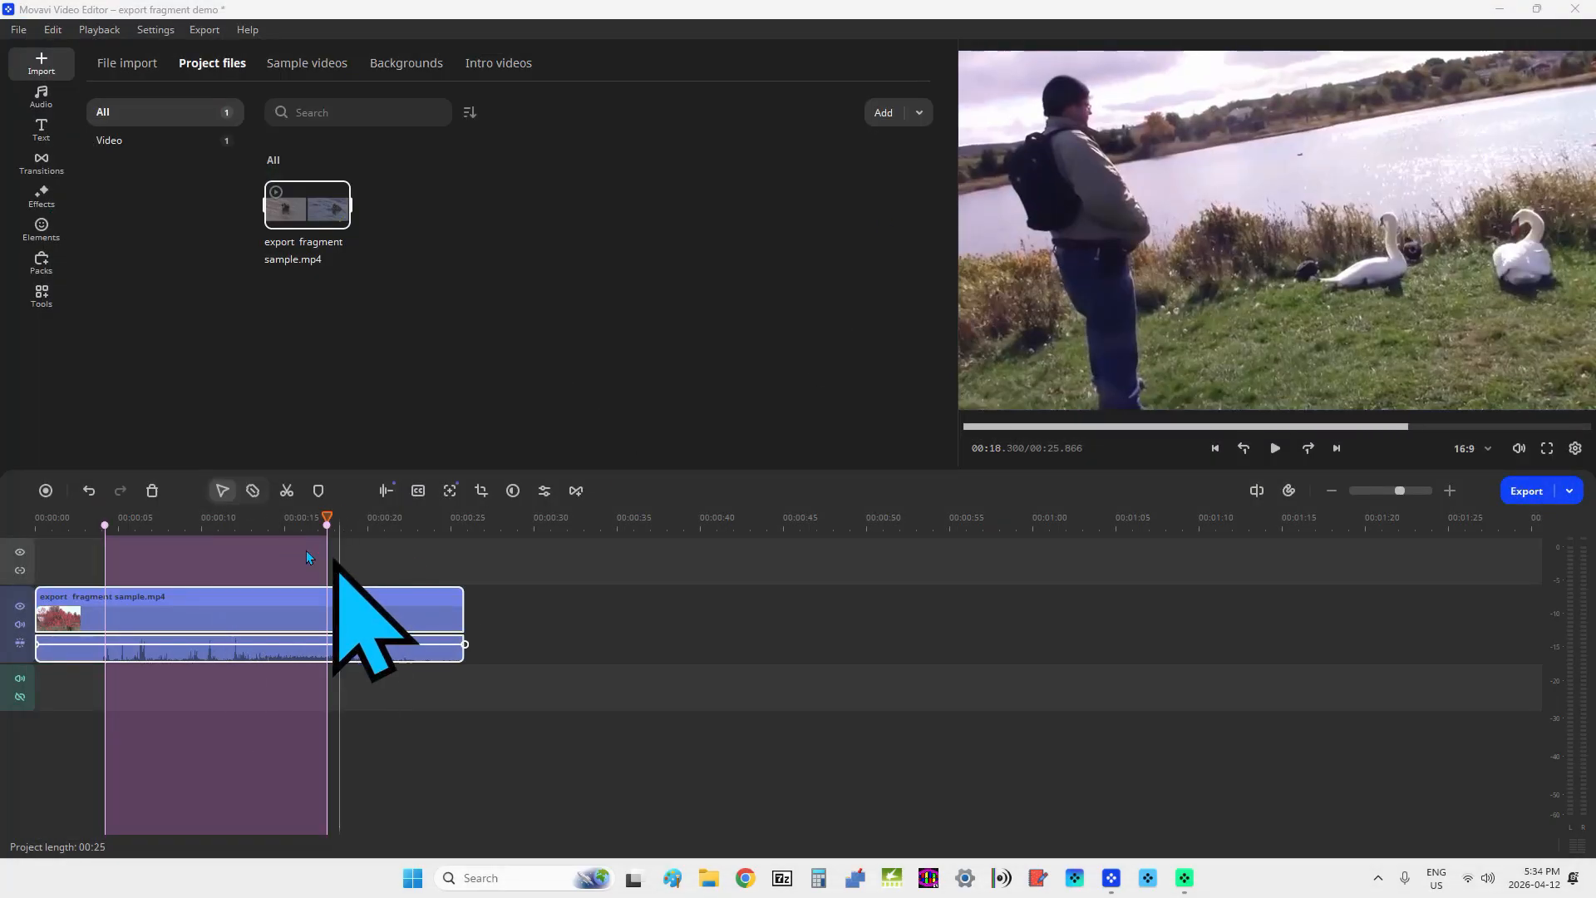
- Cancel the export fragment selection on the timeline
left_click(1571, 492)
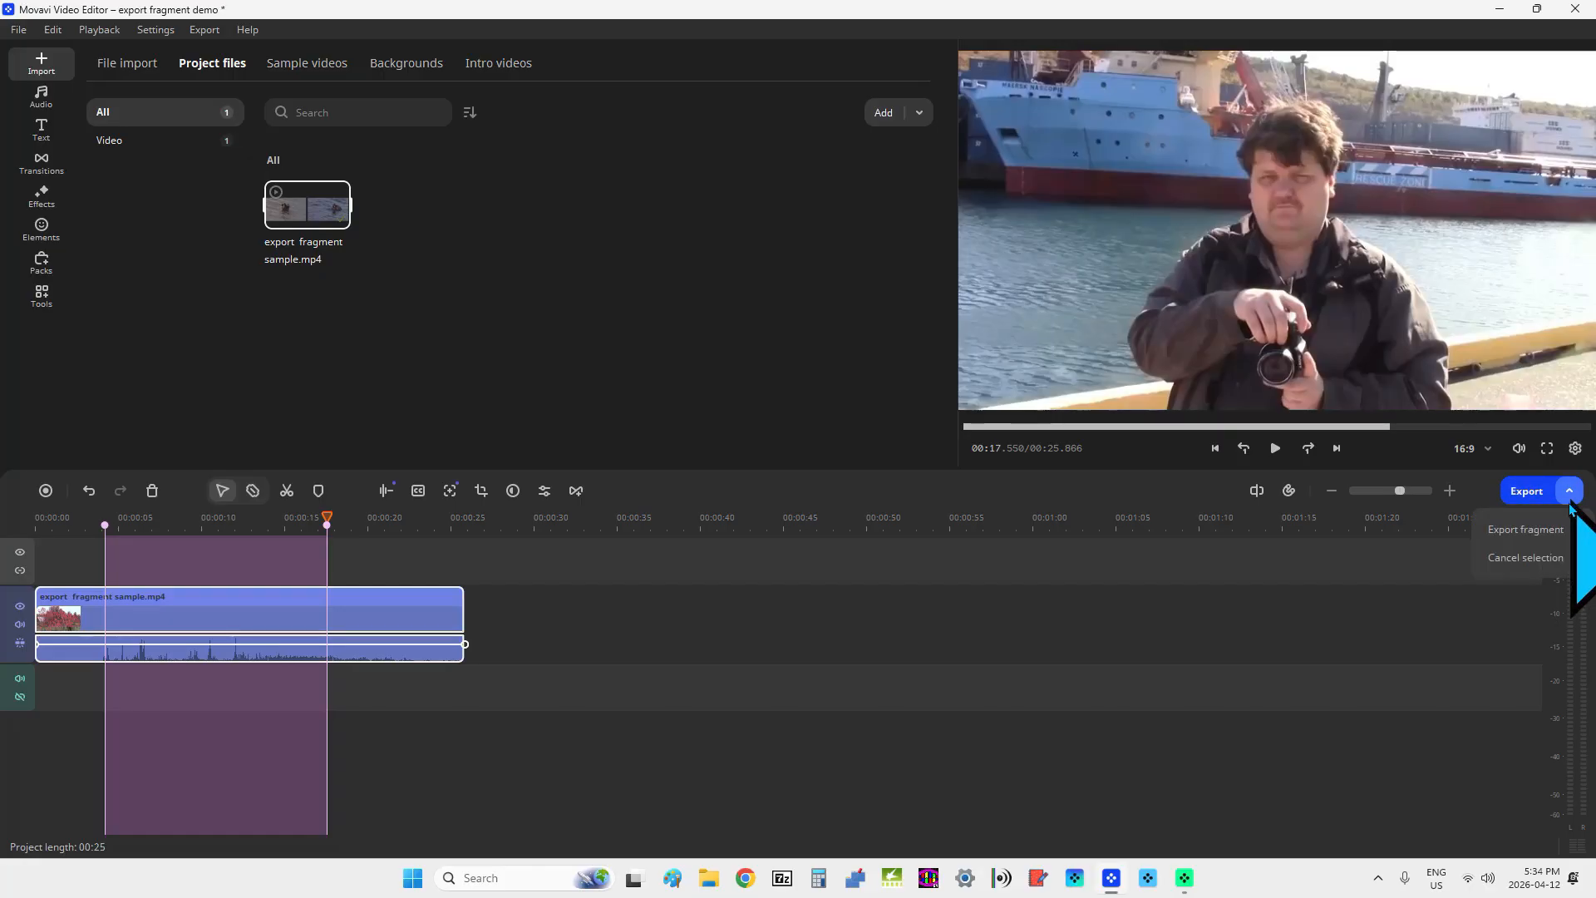
left_click(1530, 565)
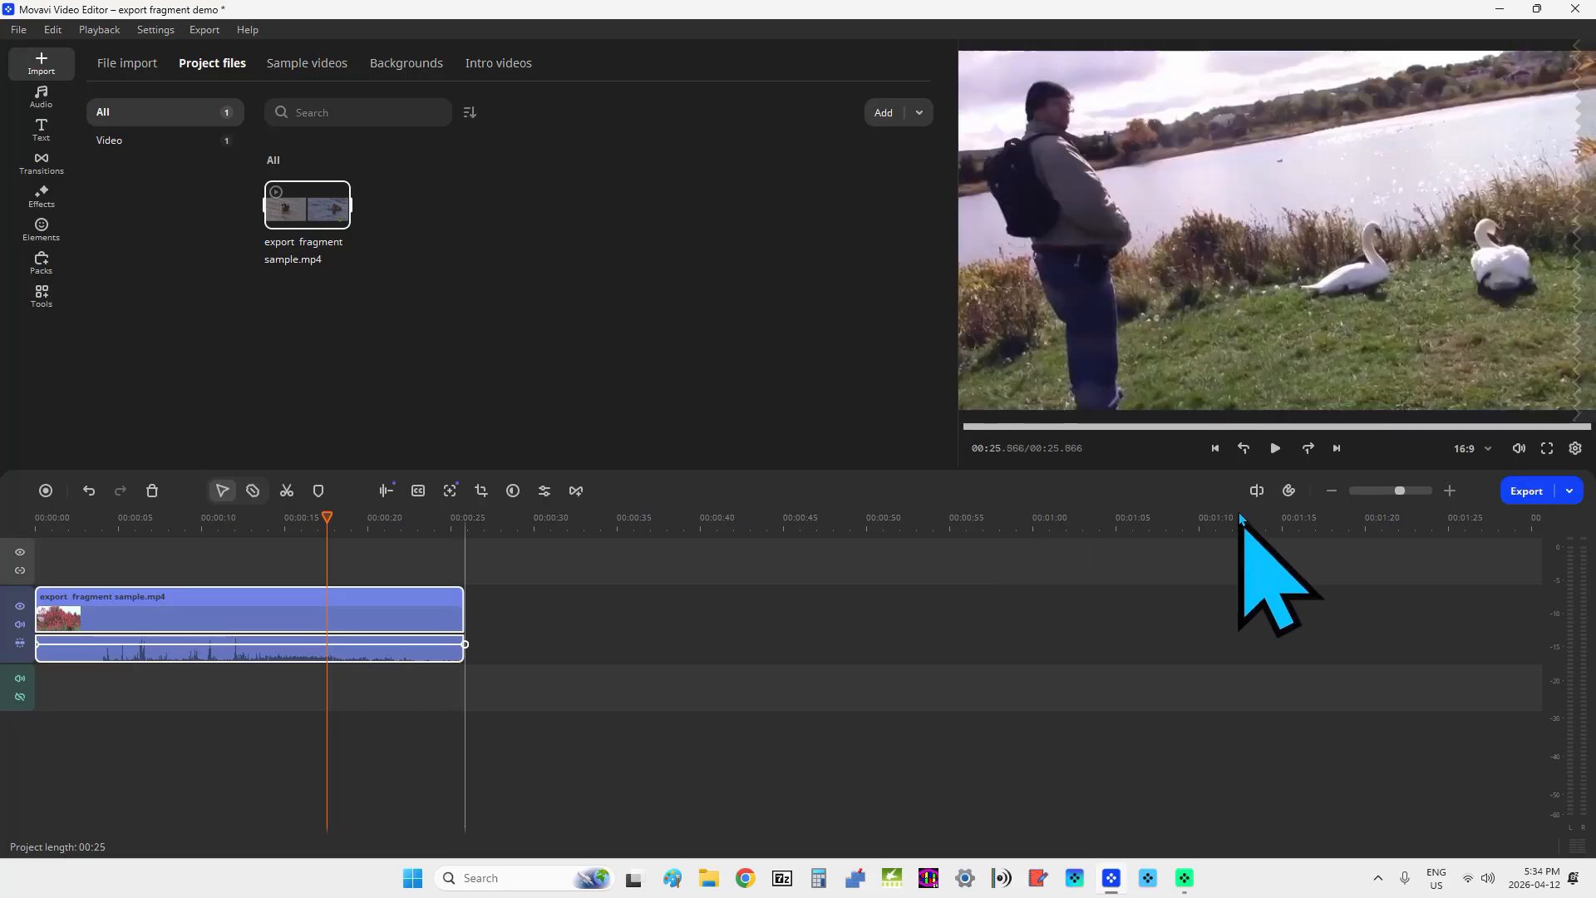
- Split the timeline clip where the swan scene begins, at about 17.9 seconds
left_click(319, 514)
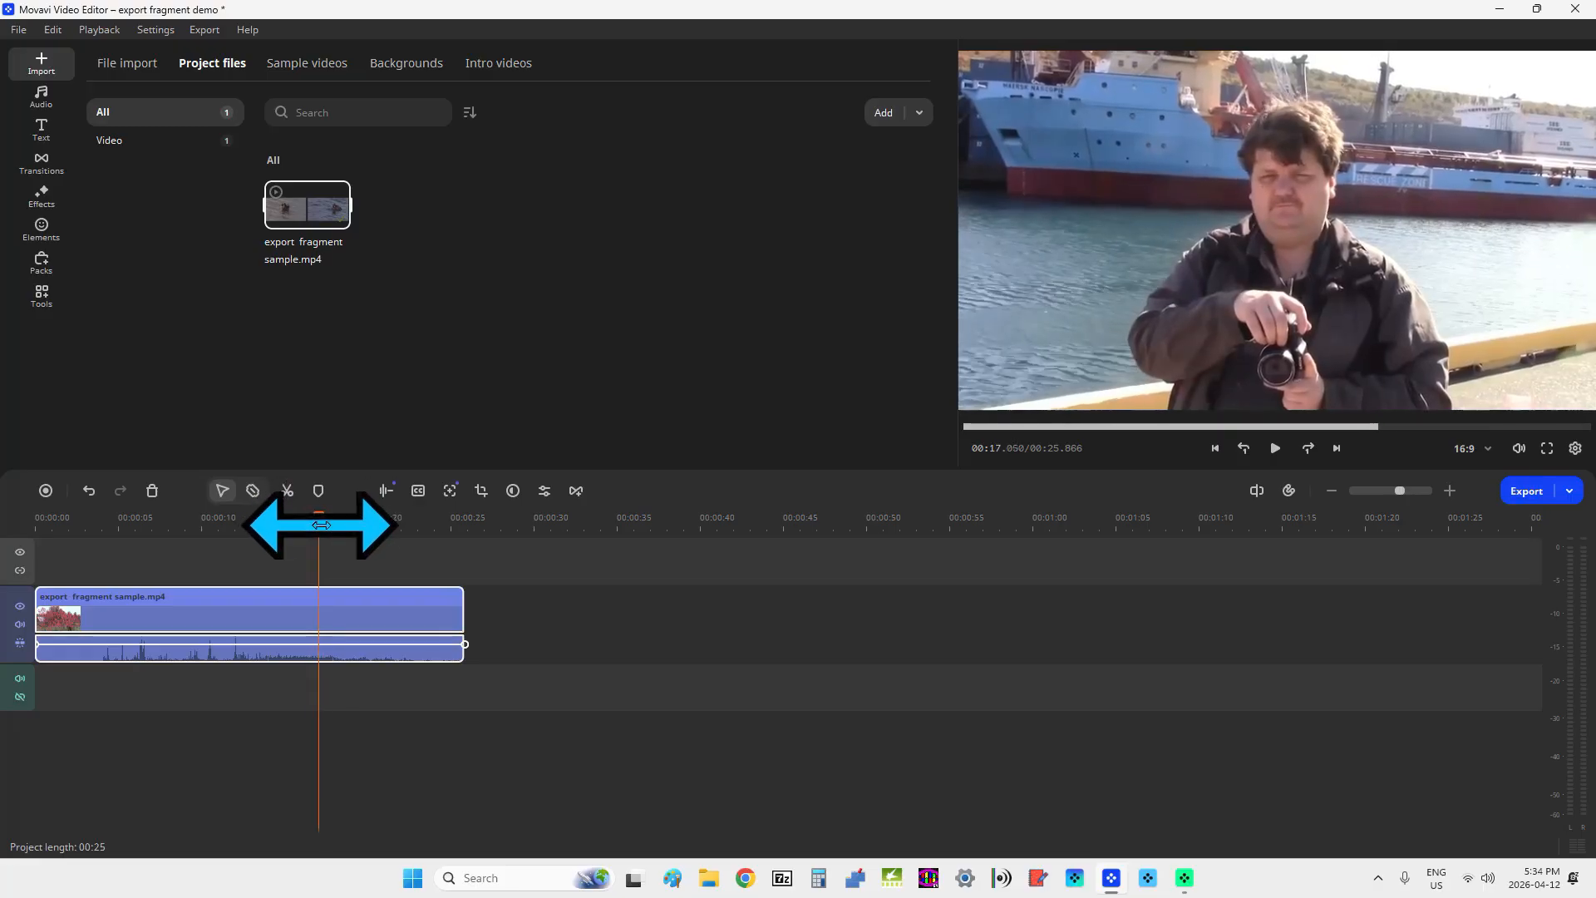
left_click(333, 531)
left_click(329, 536)
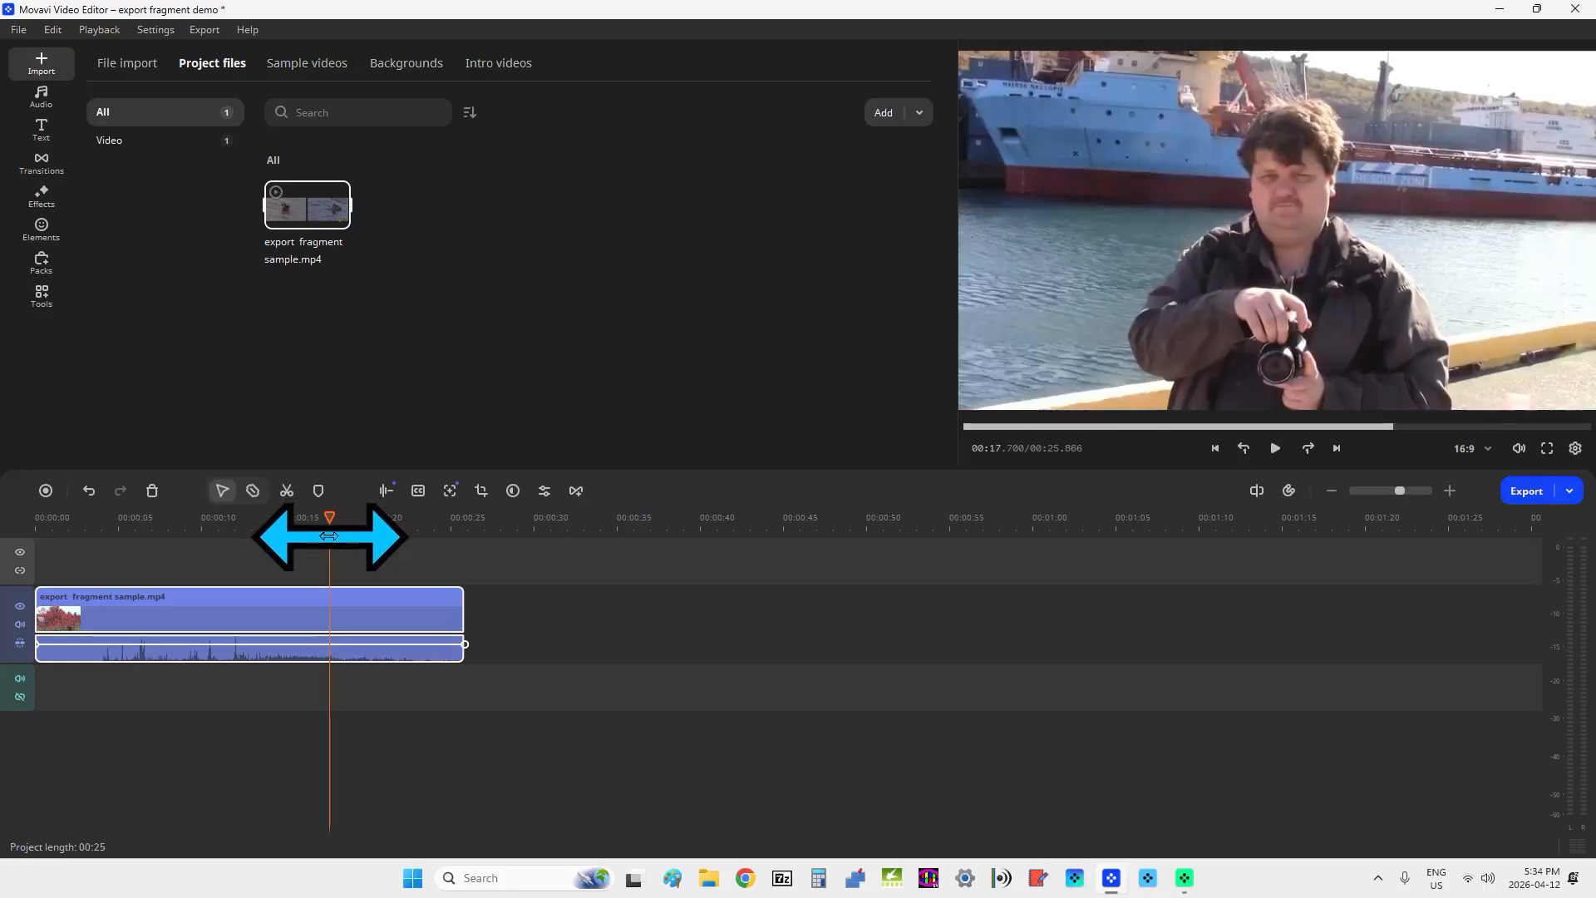
left_click(328, 537)
left_click(332, 537)
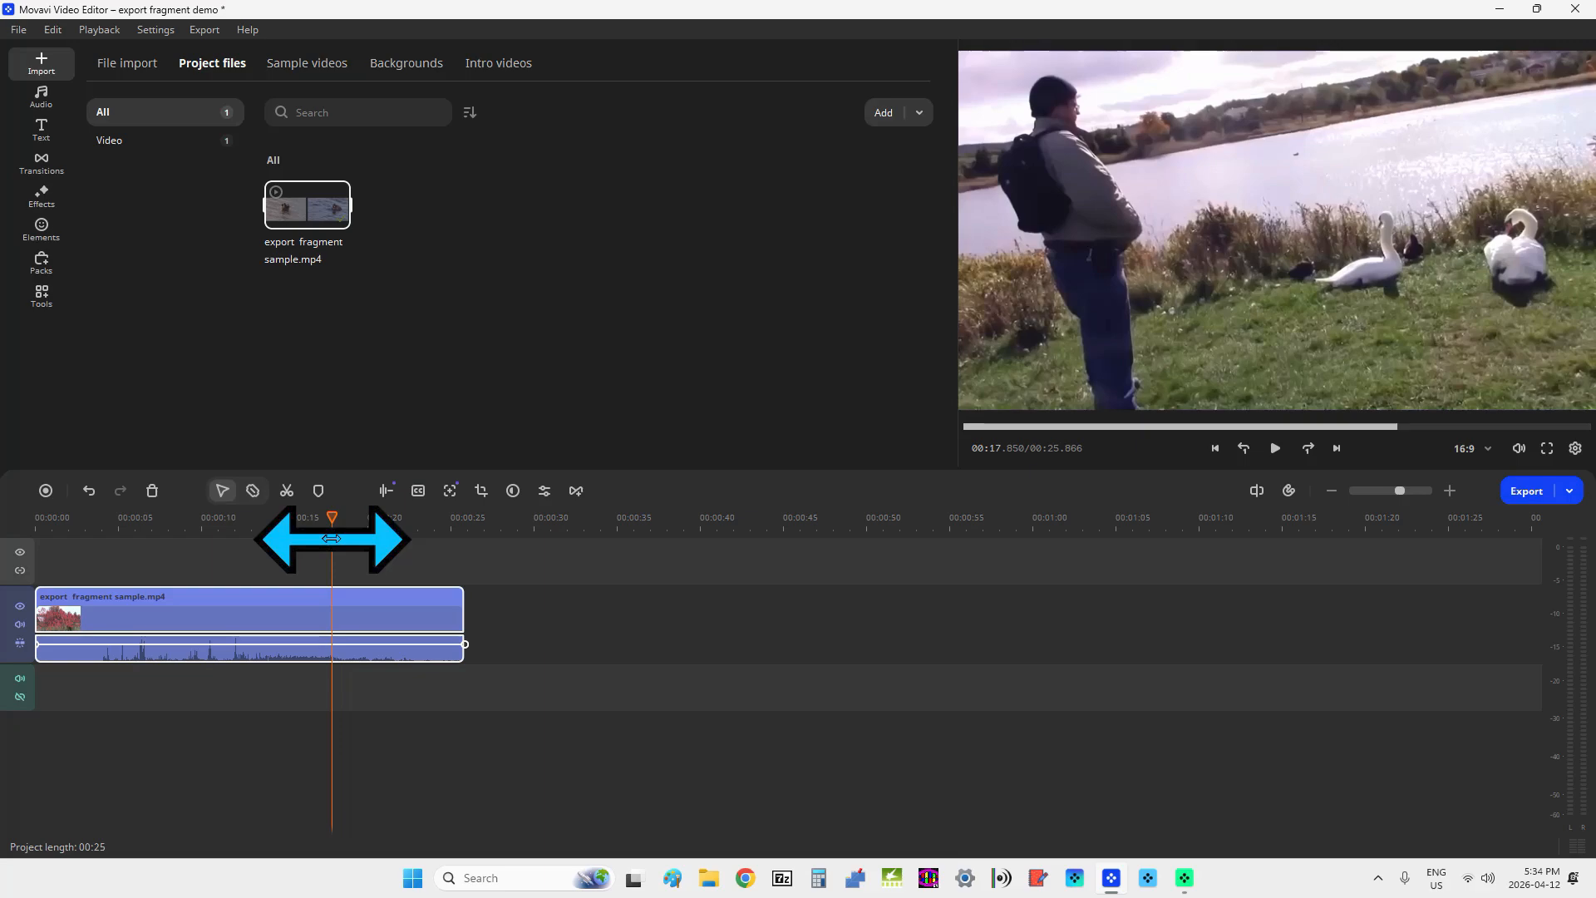
left_click(329, 539)
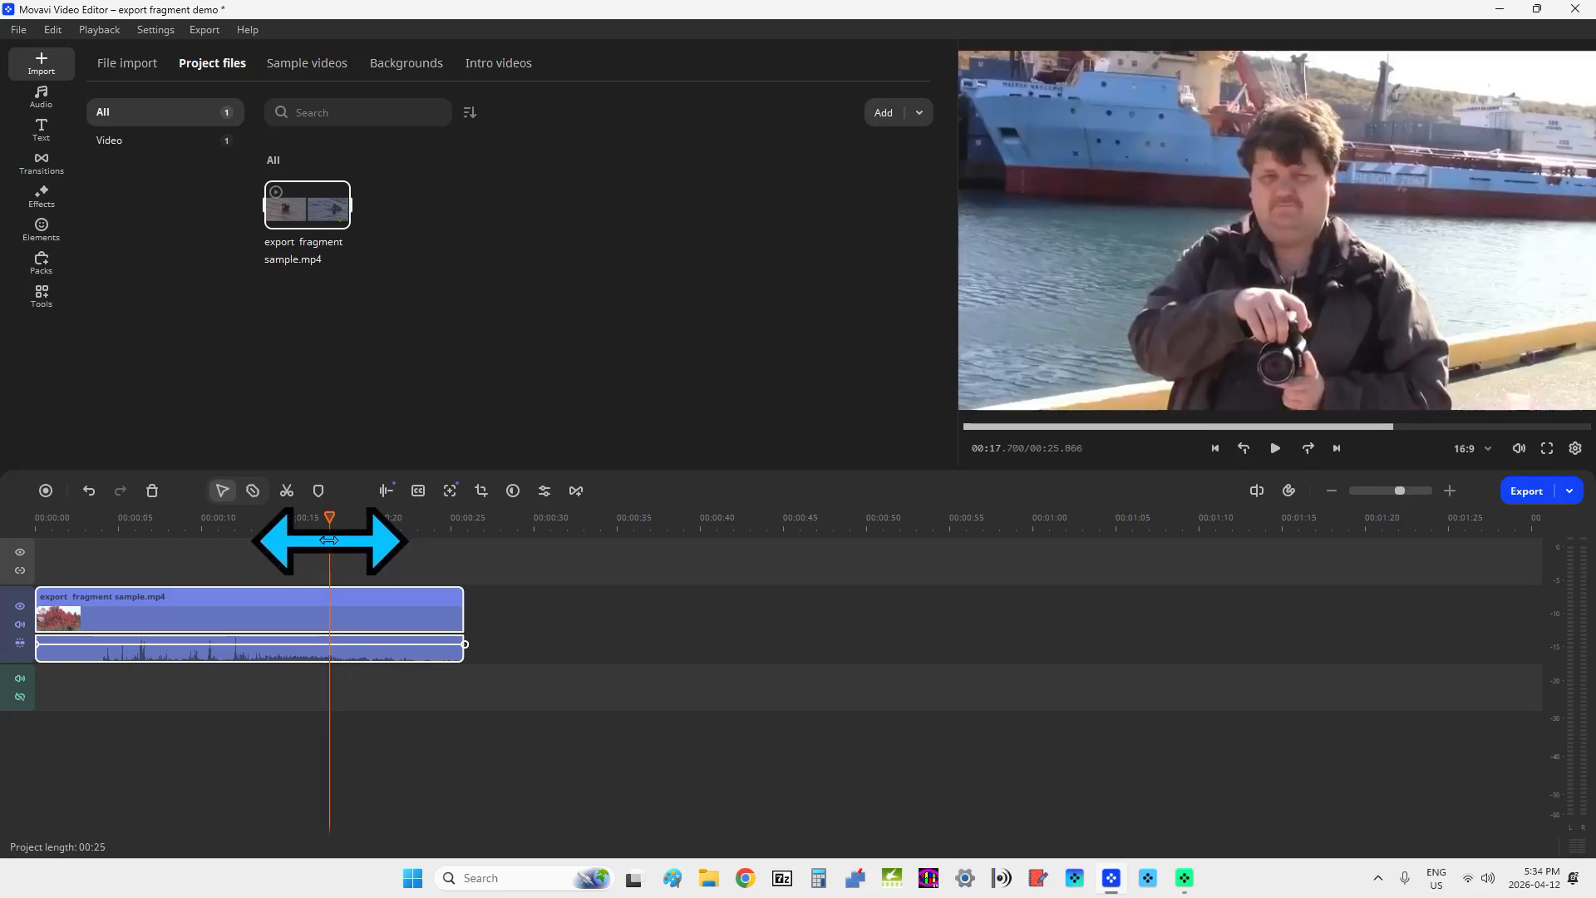
left_click(333, 542)
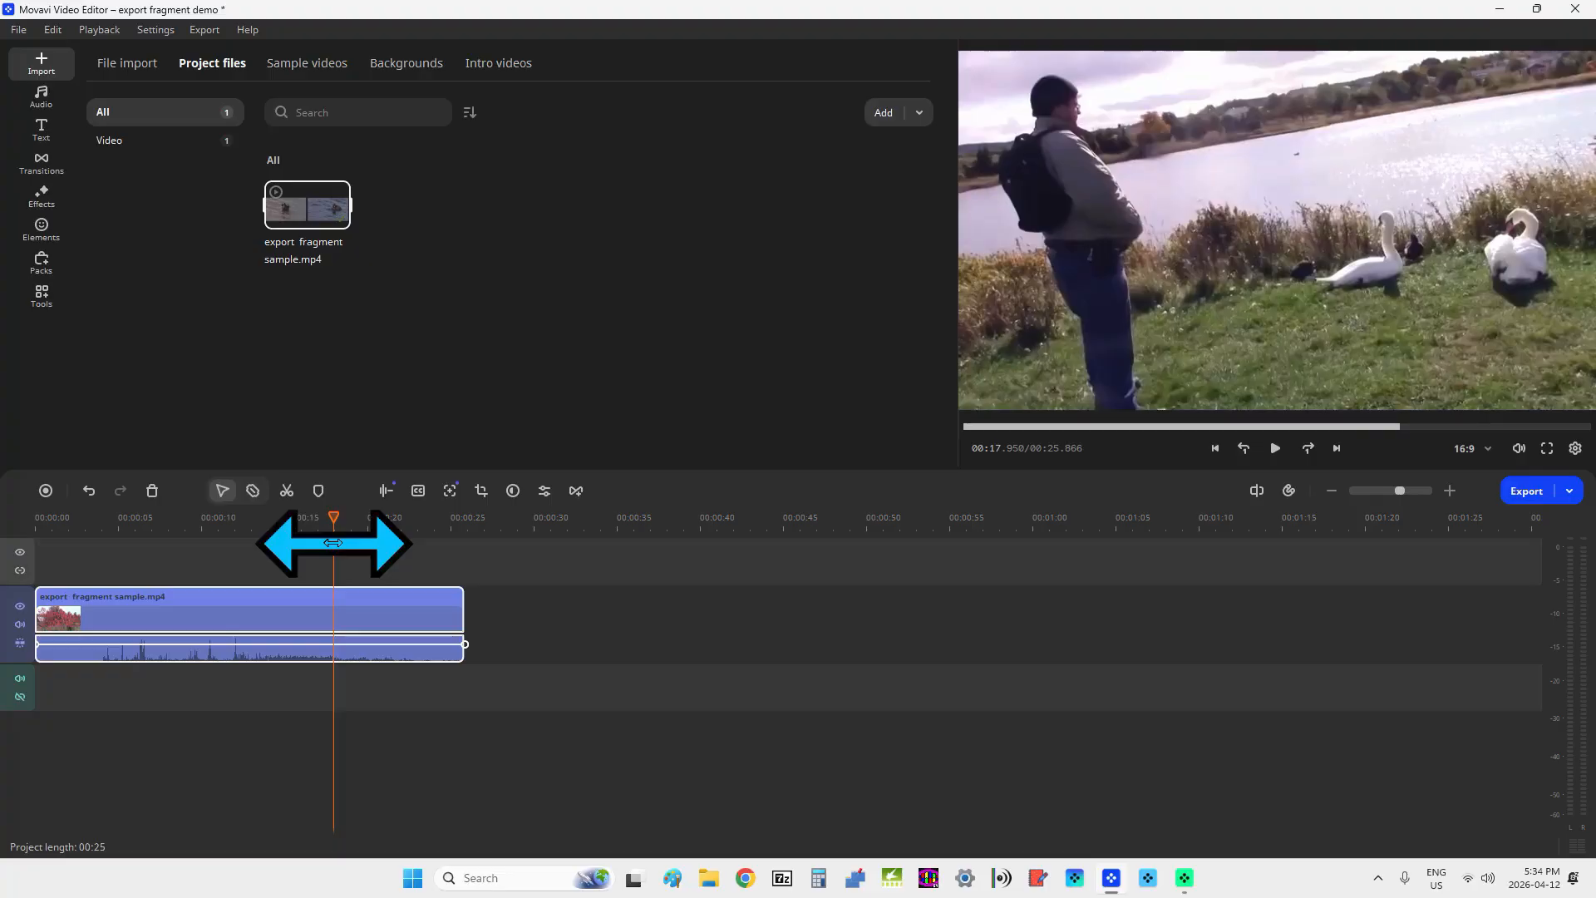
left_click_drag(333, 542, 328, 553)
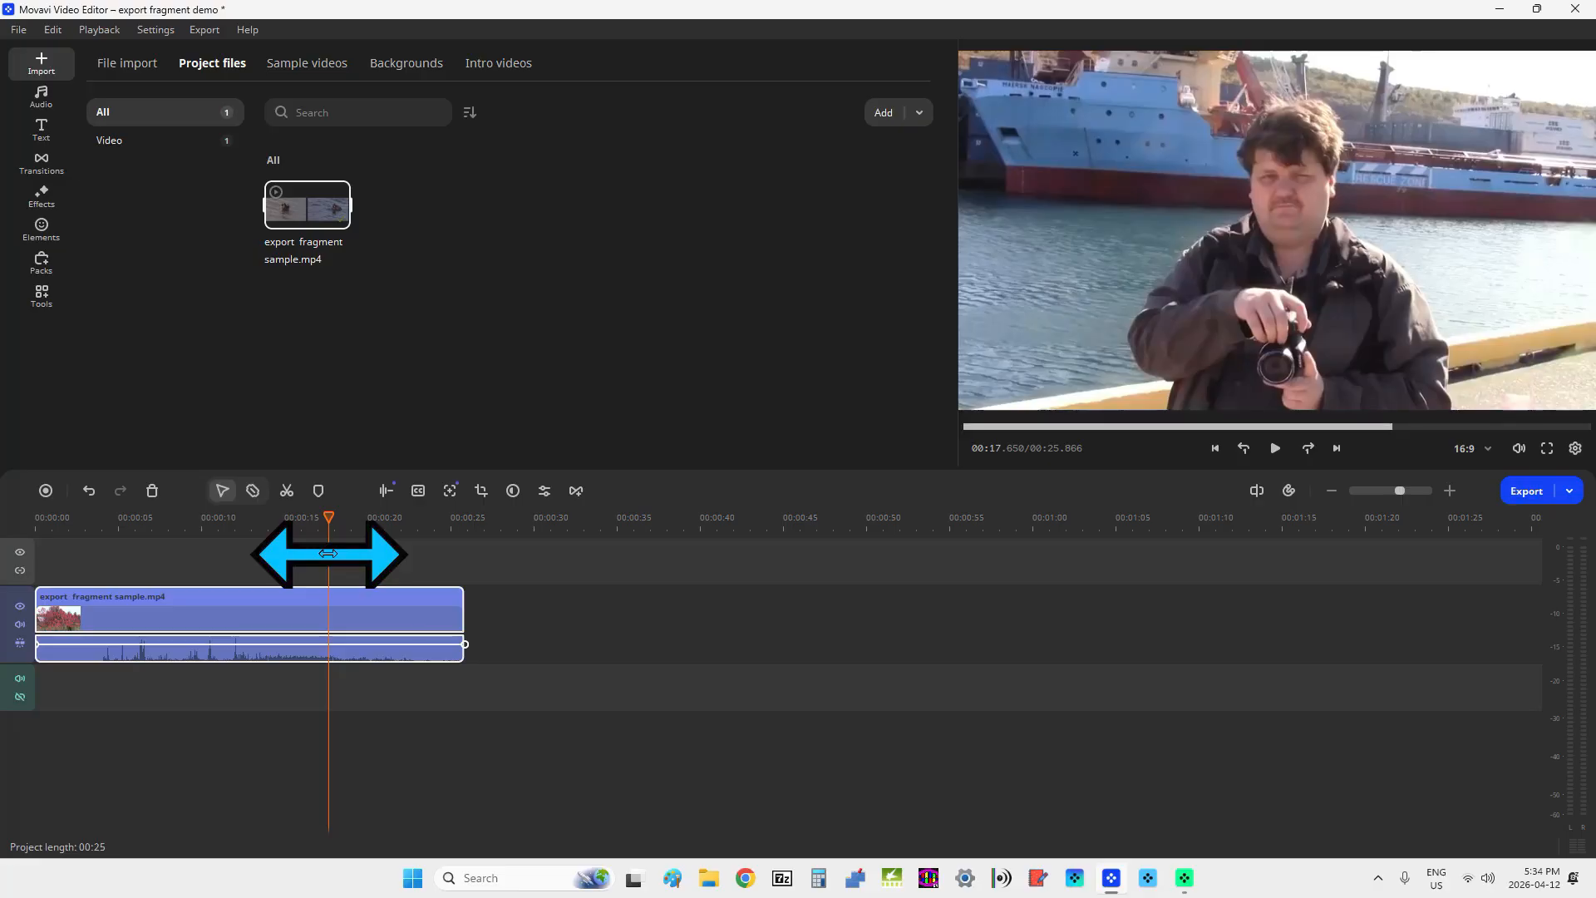
left_click_drag(328, 553, 333, 555)
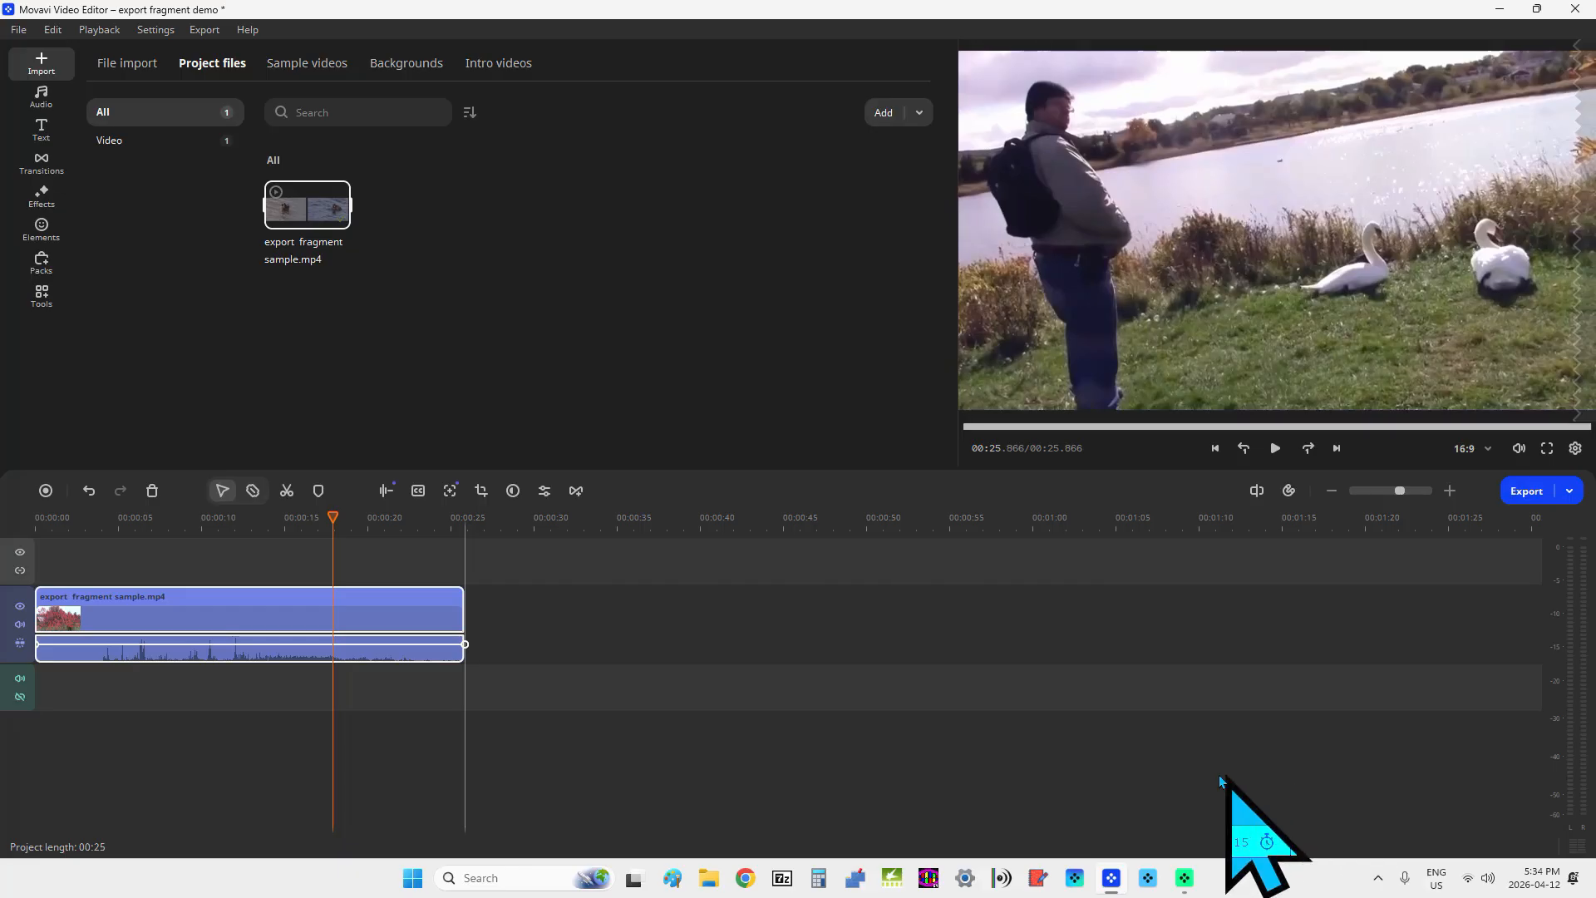
left_click(286, 492)
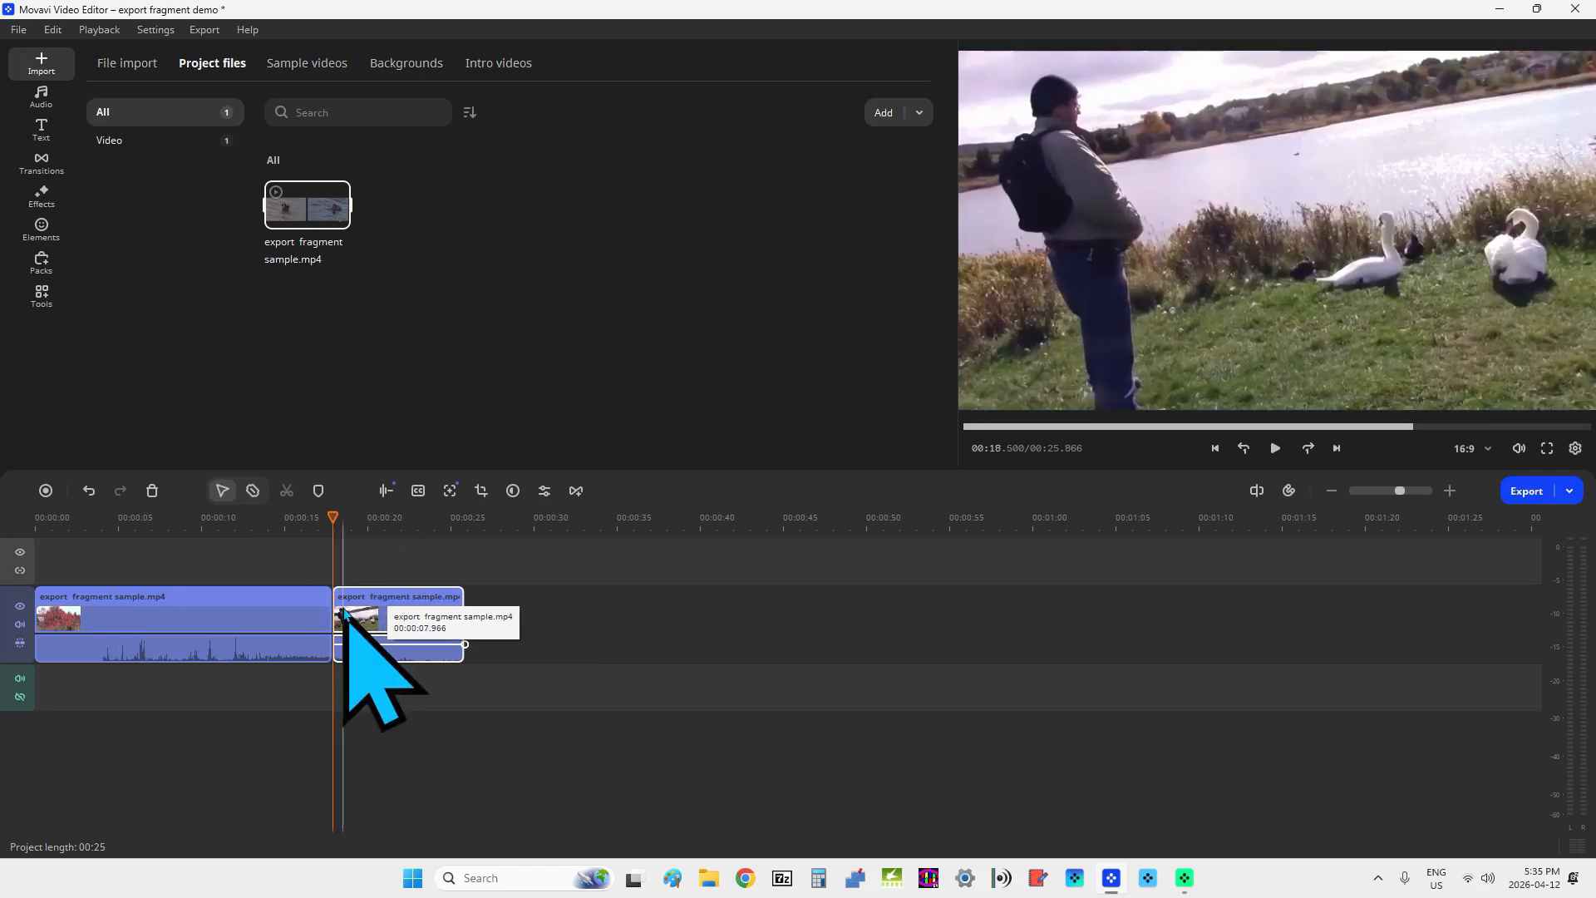
- Add timeline markers at the start and end of the second clip segment, and return the playhead to the first marker
left_click(344, 617)
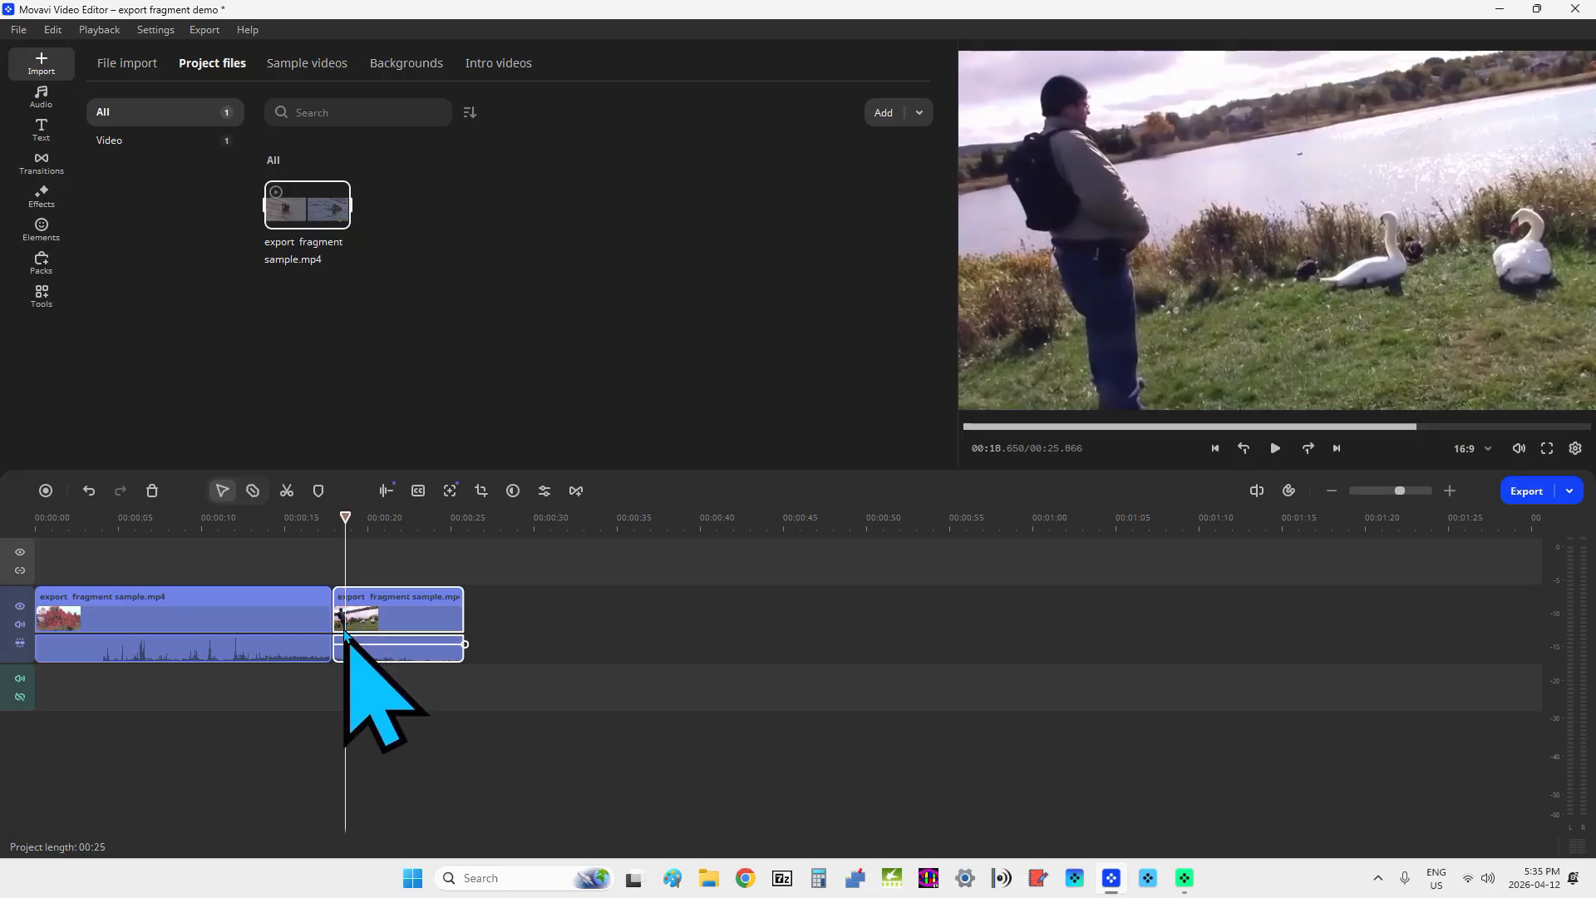
left_click(340, 630)
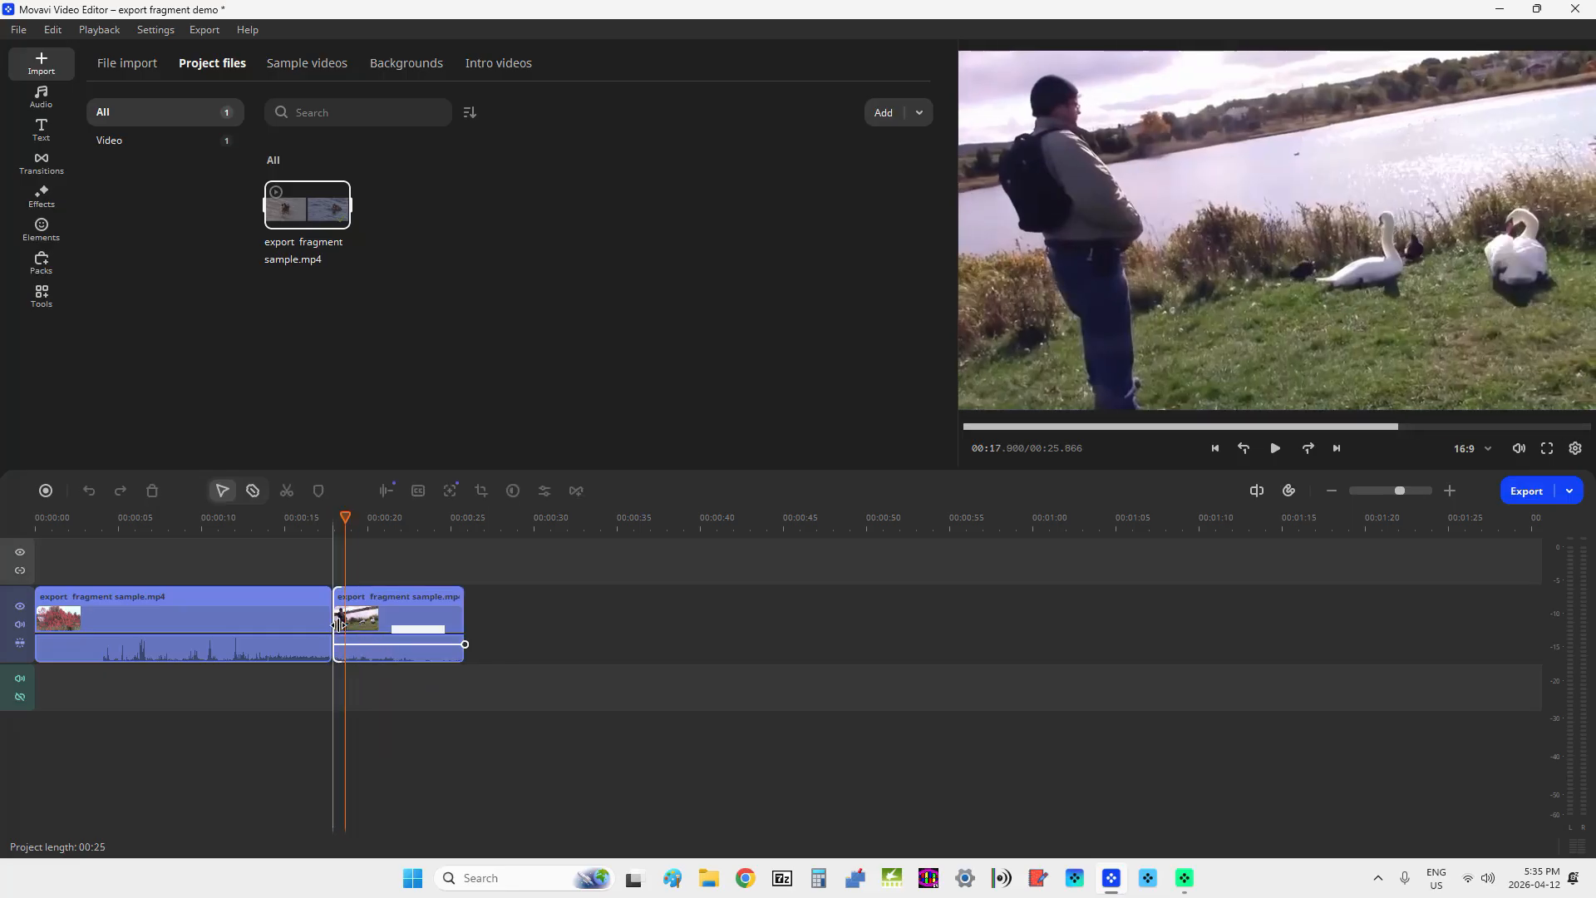
left_click(318, 491)
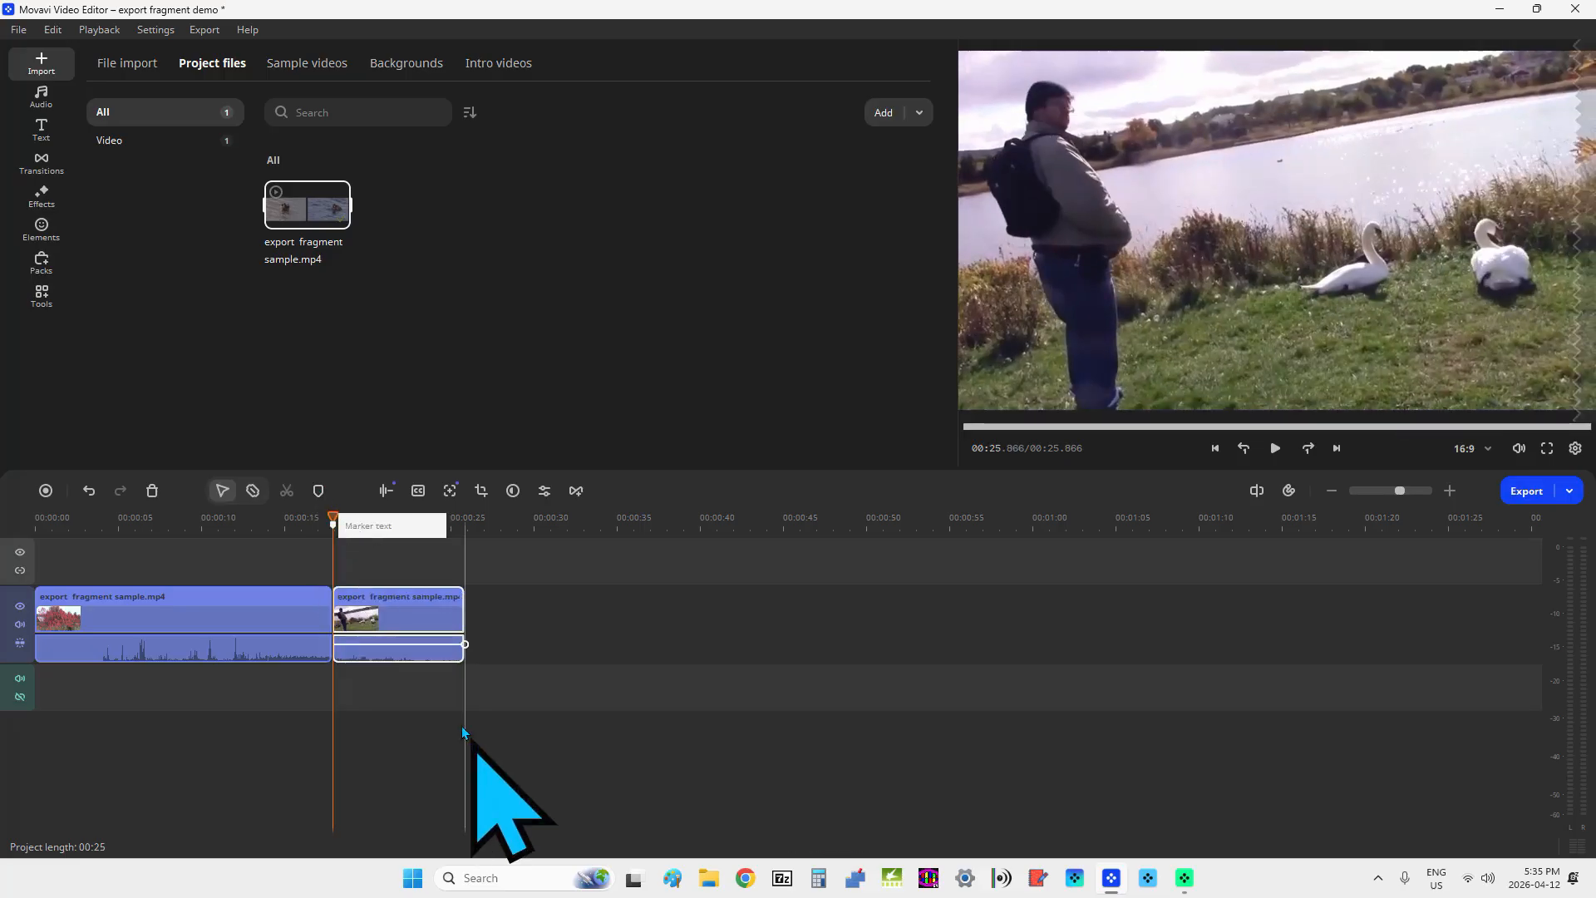
mouse_move(337, 523)
left_mouse_down()
mouse_move(399, 522)
mouse_move(385, 539)
mouse_move(402, 517)
mouse_move(463, 550)
left_mouse_up()
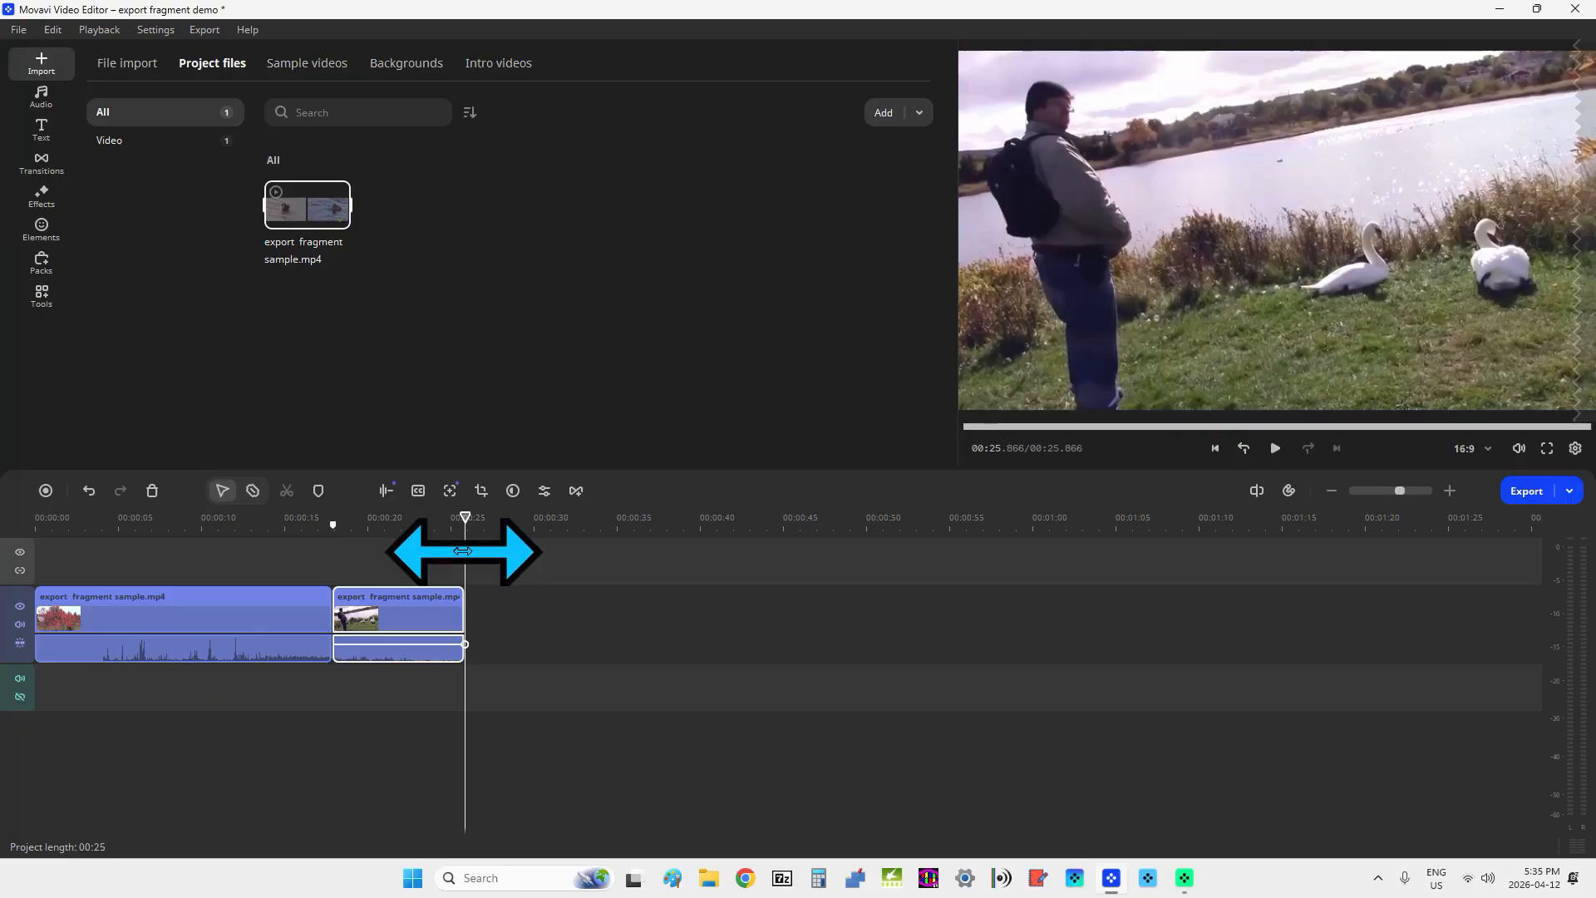
left_click(320, 492)
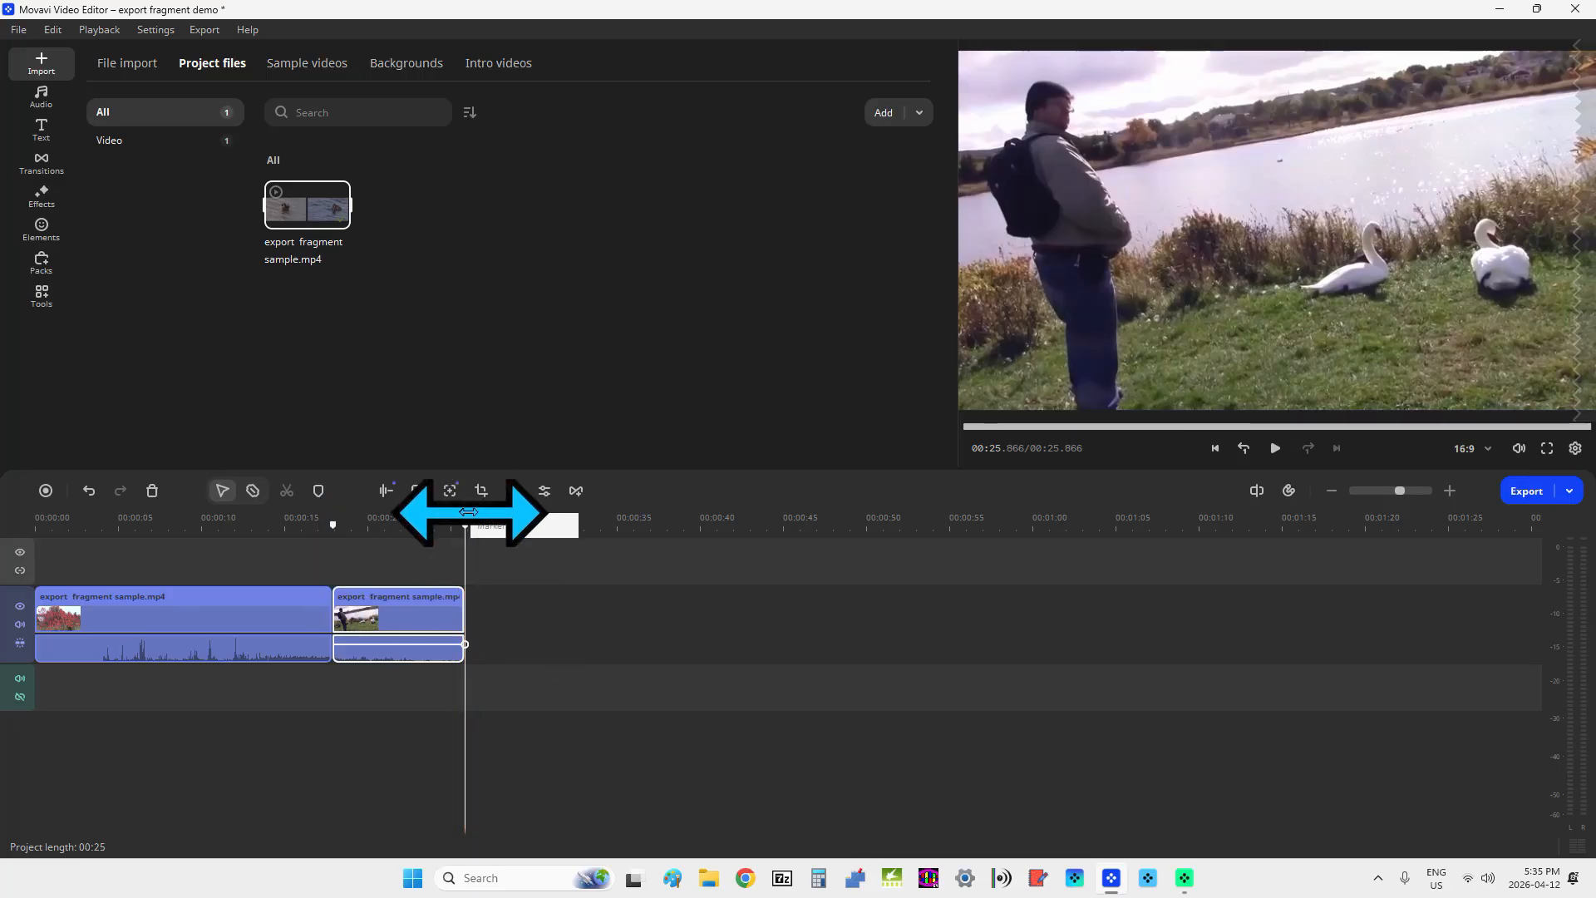
left_click_drag(464, 520, 333, 525)
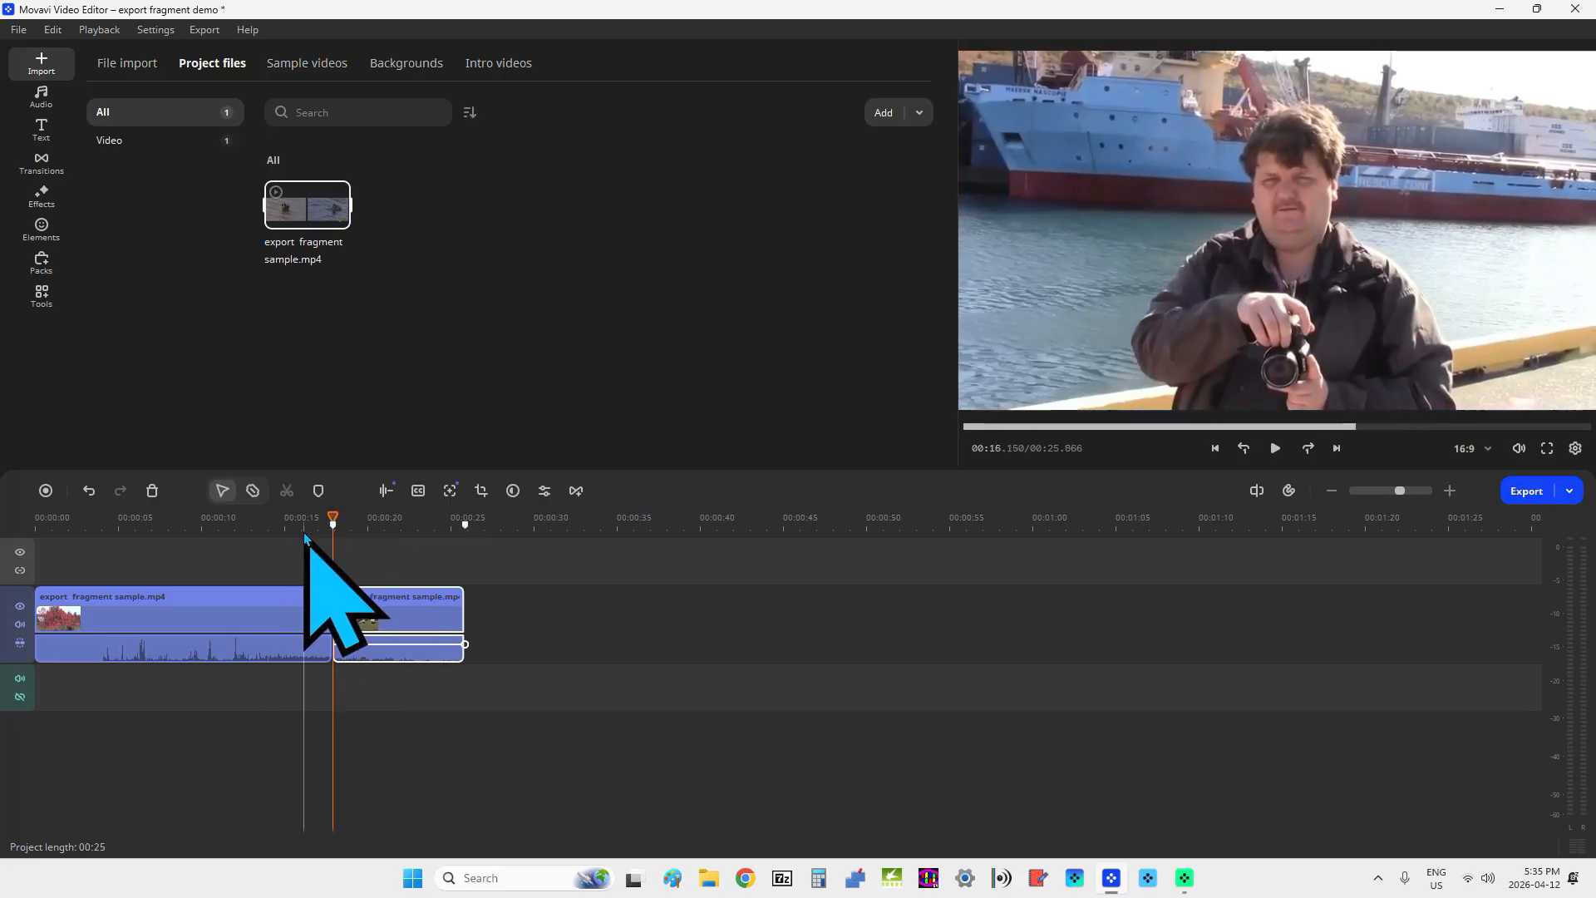
- Name the marker at the start of the second clip segment with the person's first name followed by "swans beginning"
left_click_drag(329, 530, 465, 532)
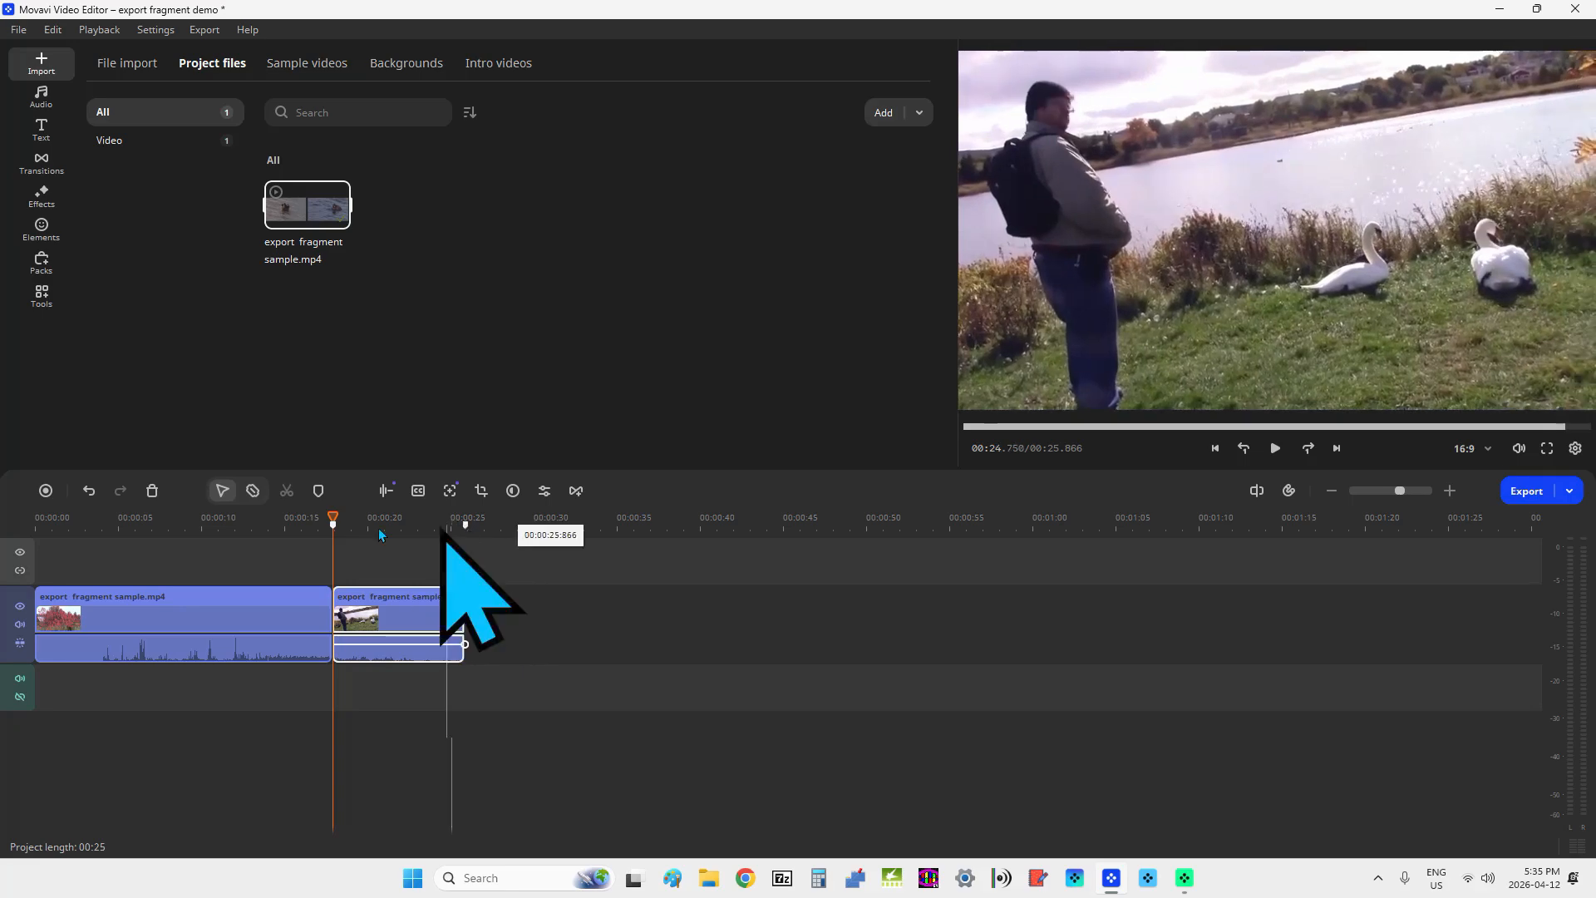
left_click(333, 531)
right_click(332, 530)
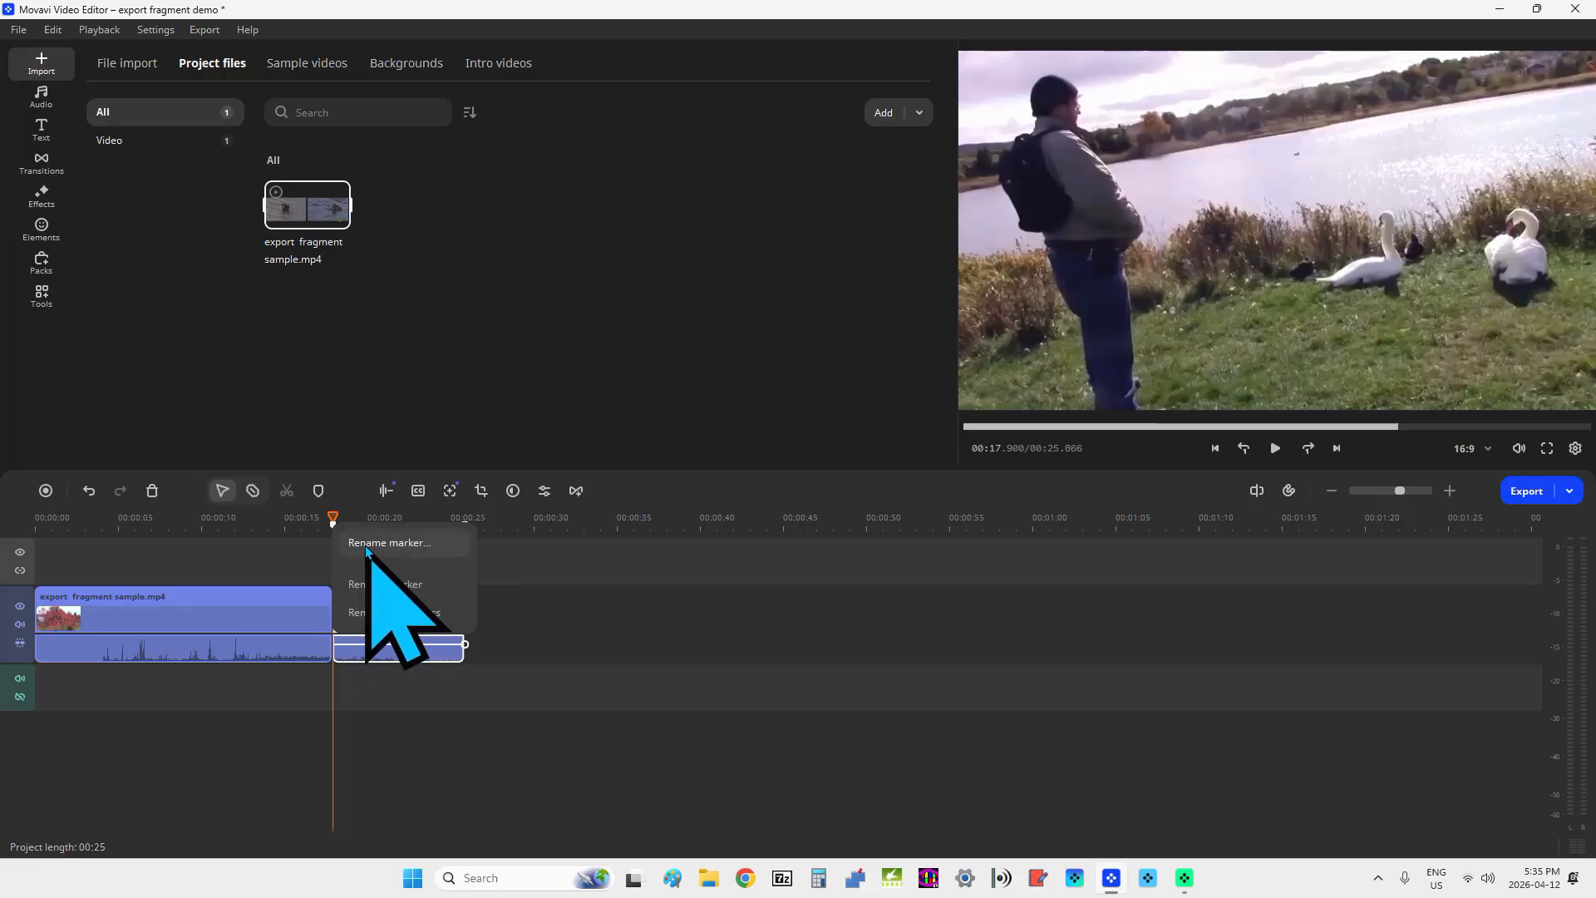
left_click(367, 545)
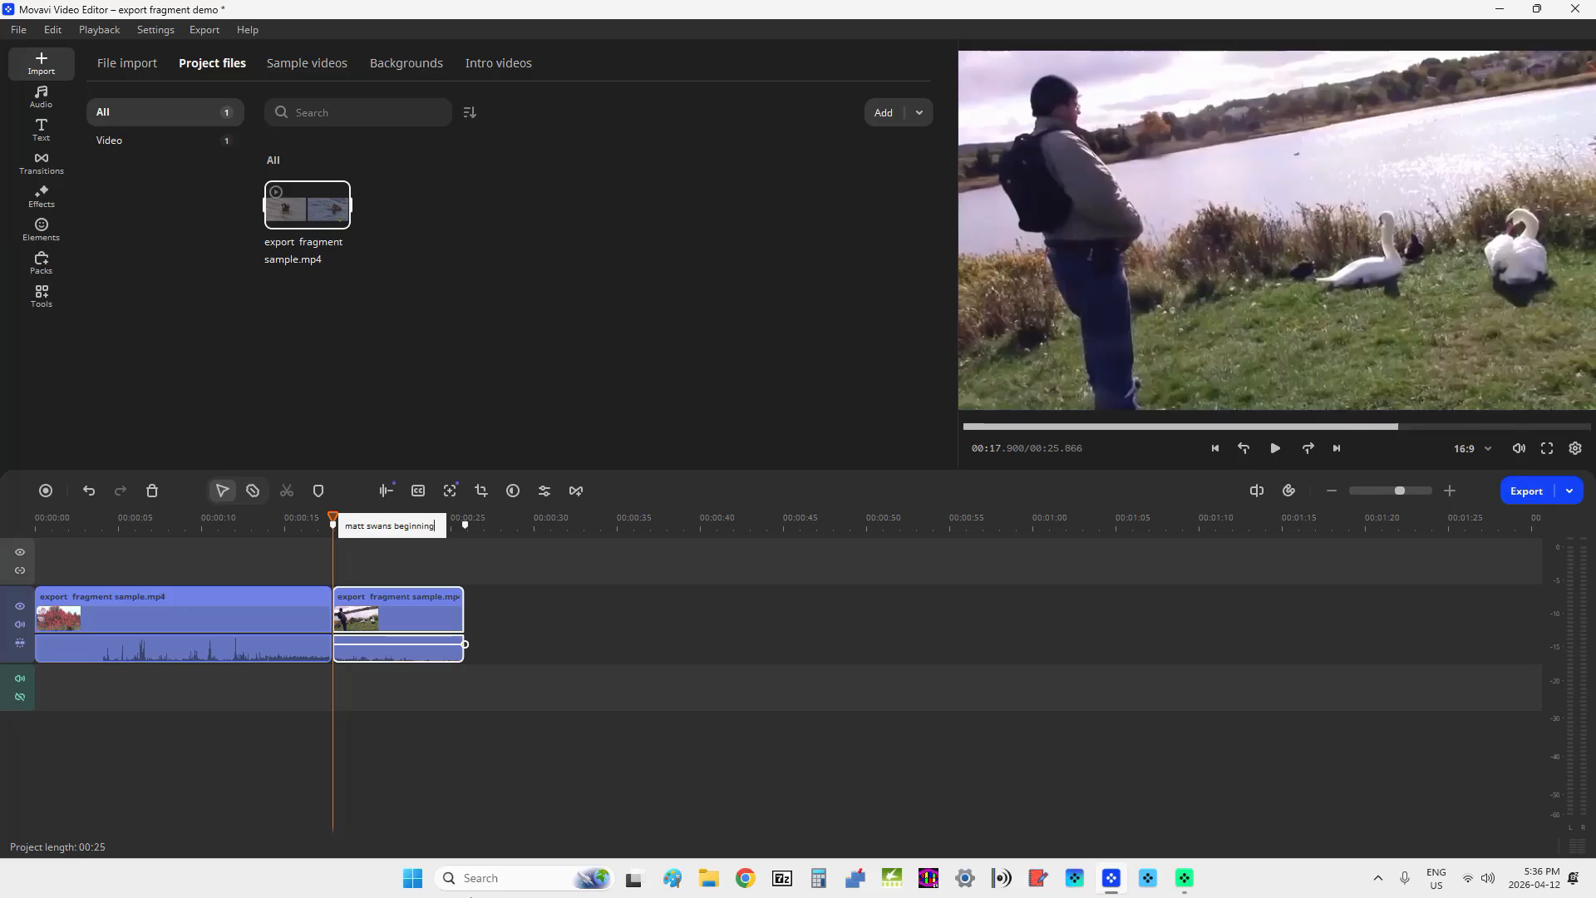
key("Return")
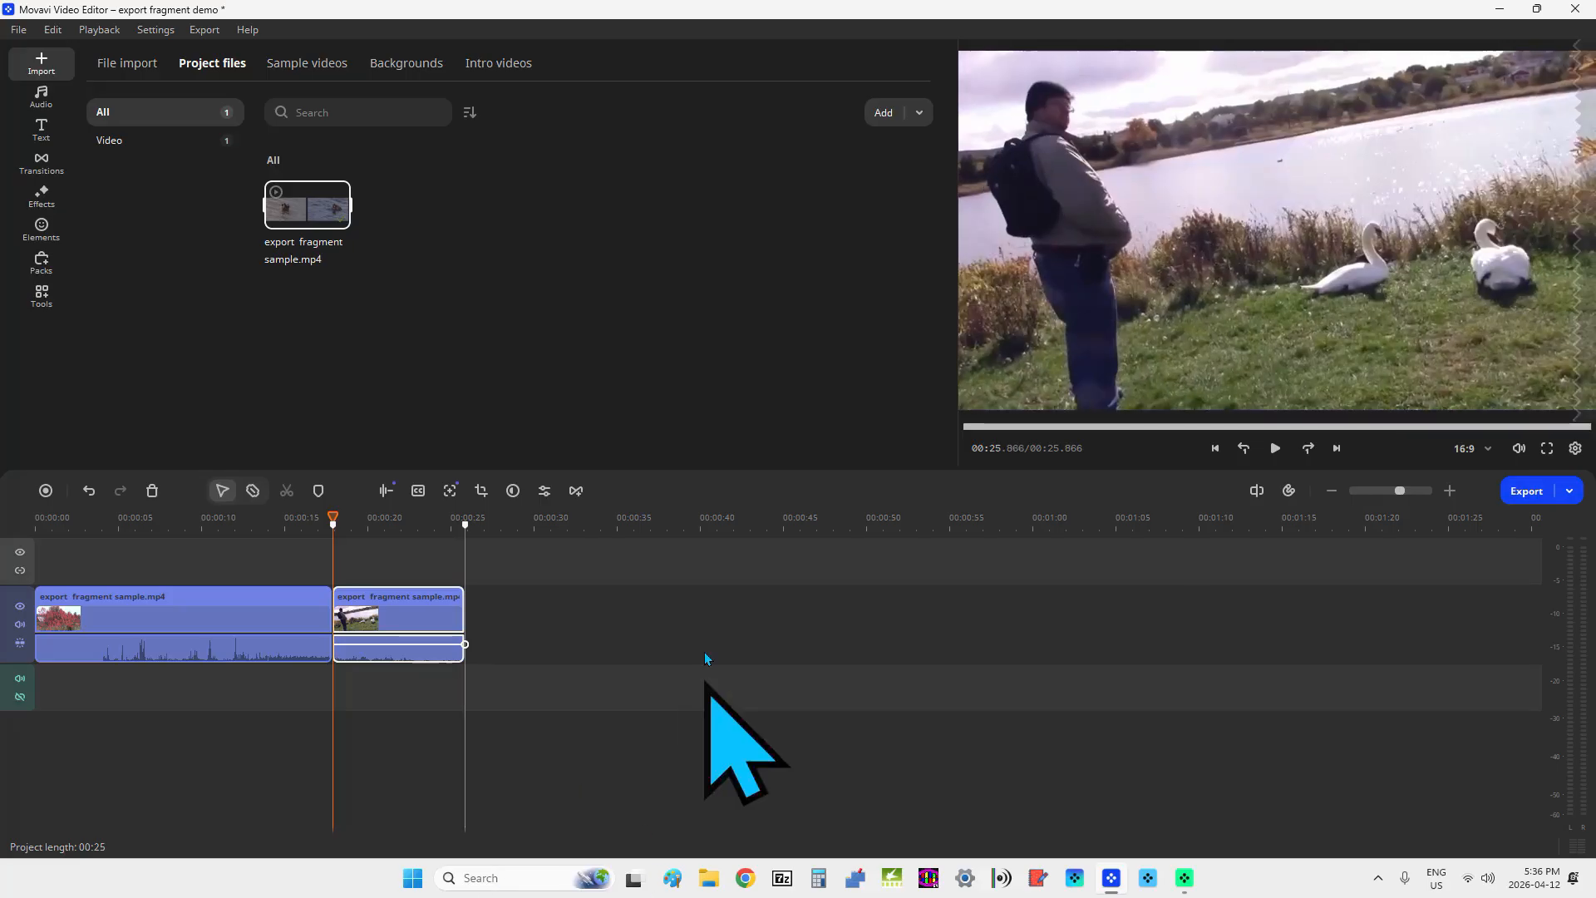
- Name the marker at the end of the second clip segment with the person's first name followed by "swans end"
right_click(466, 535)
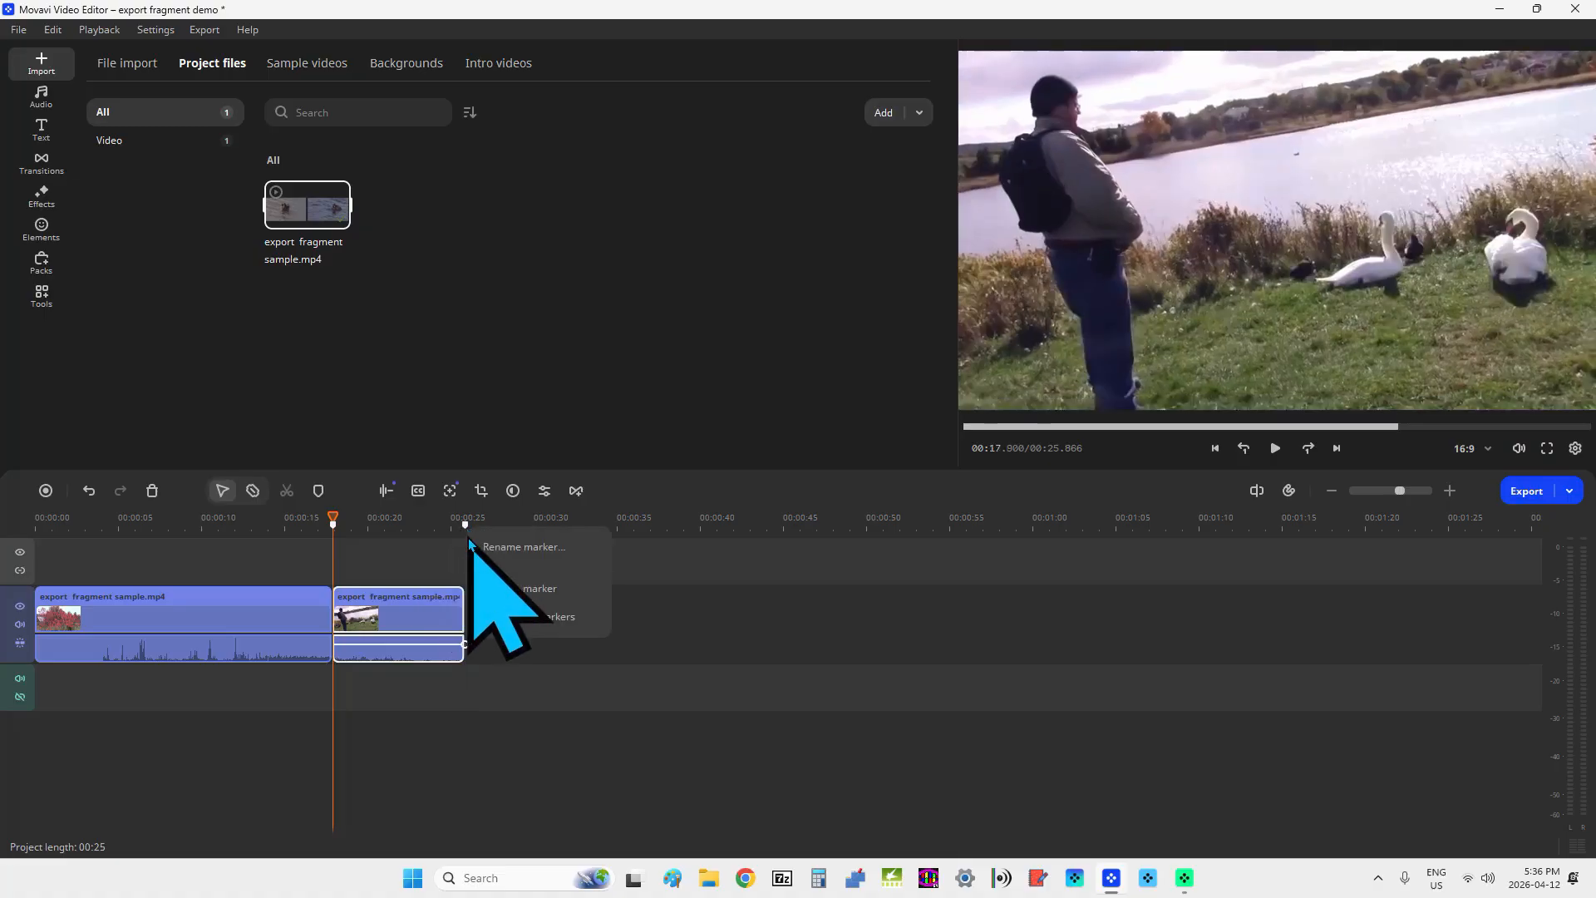
left_click(527, 550)
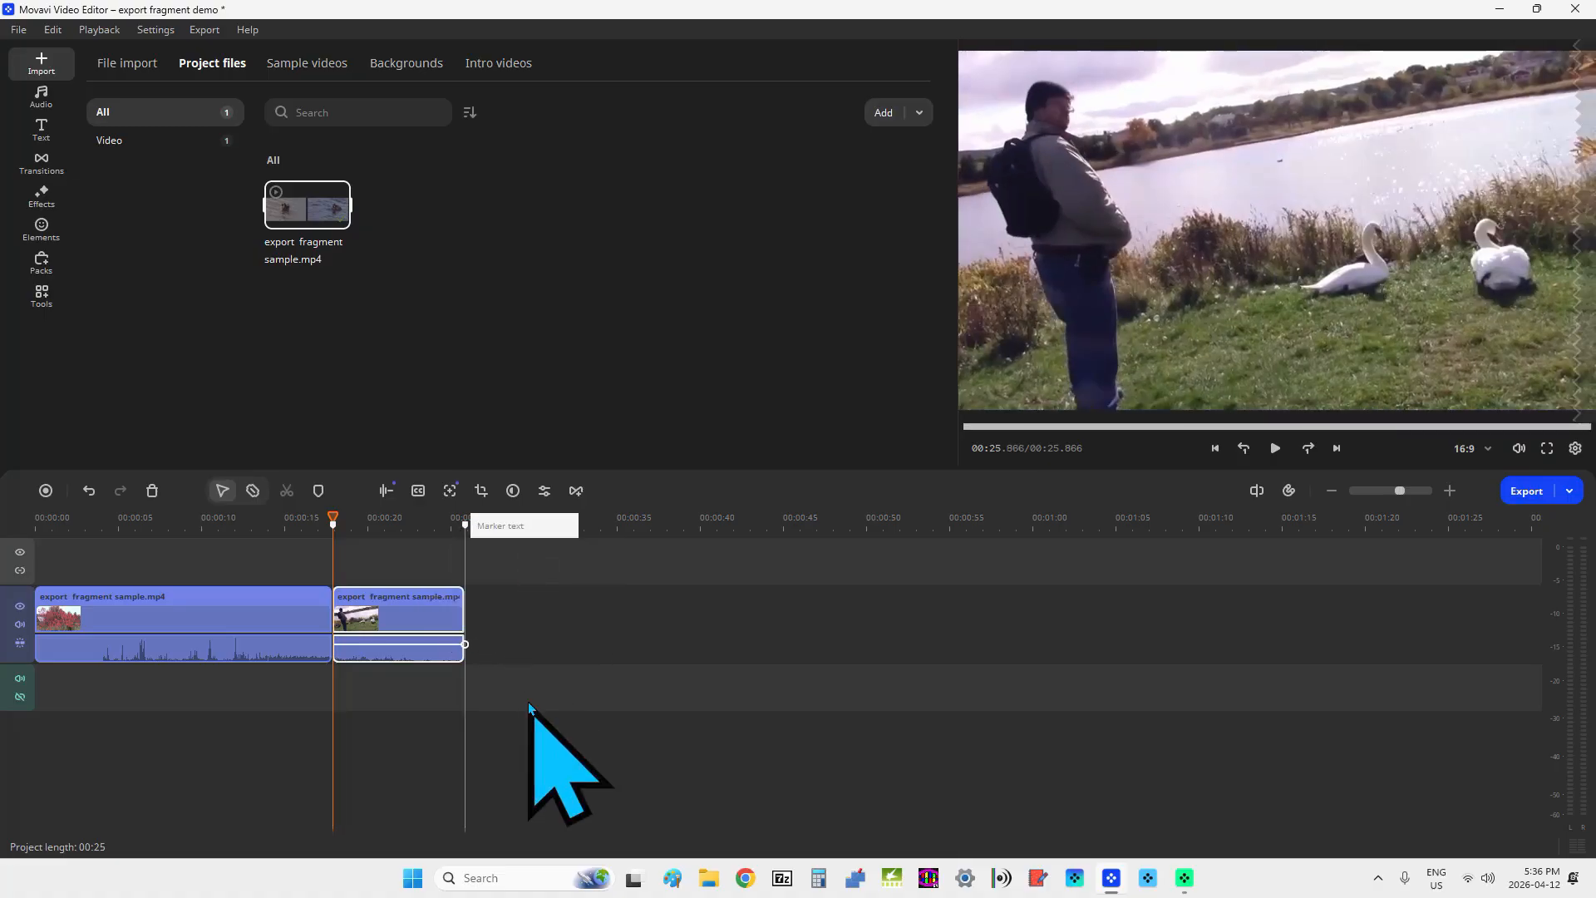
type("matt swans r")
key("BackSpace")
type("end")
key("Return")
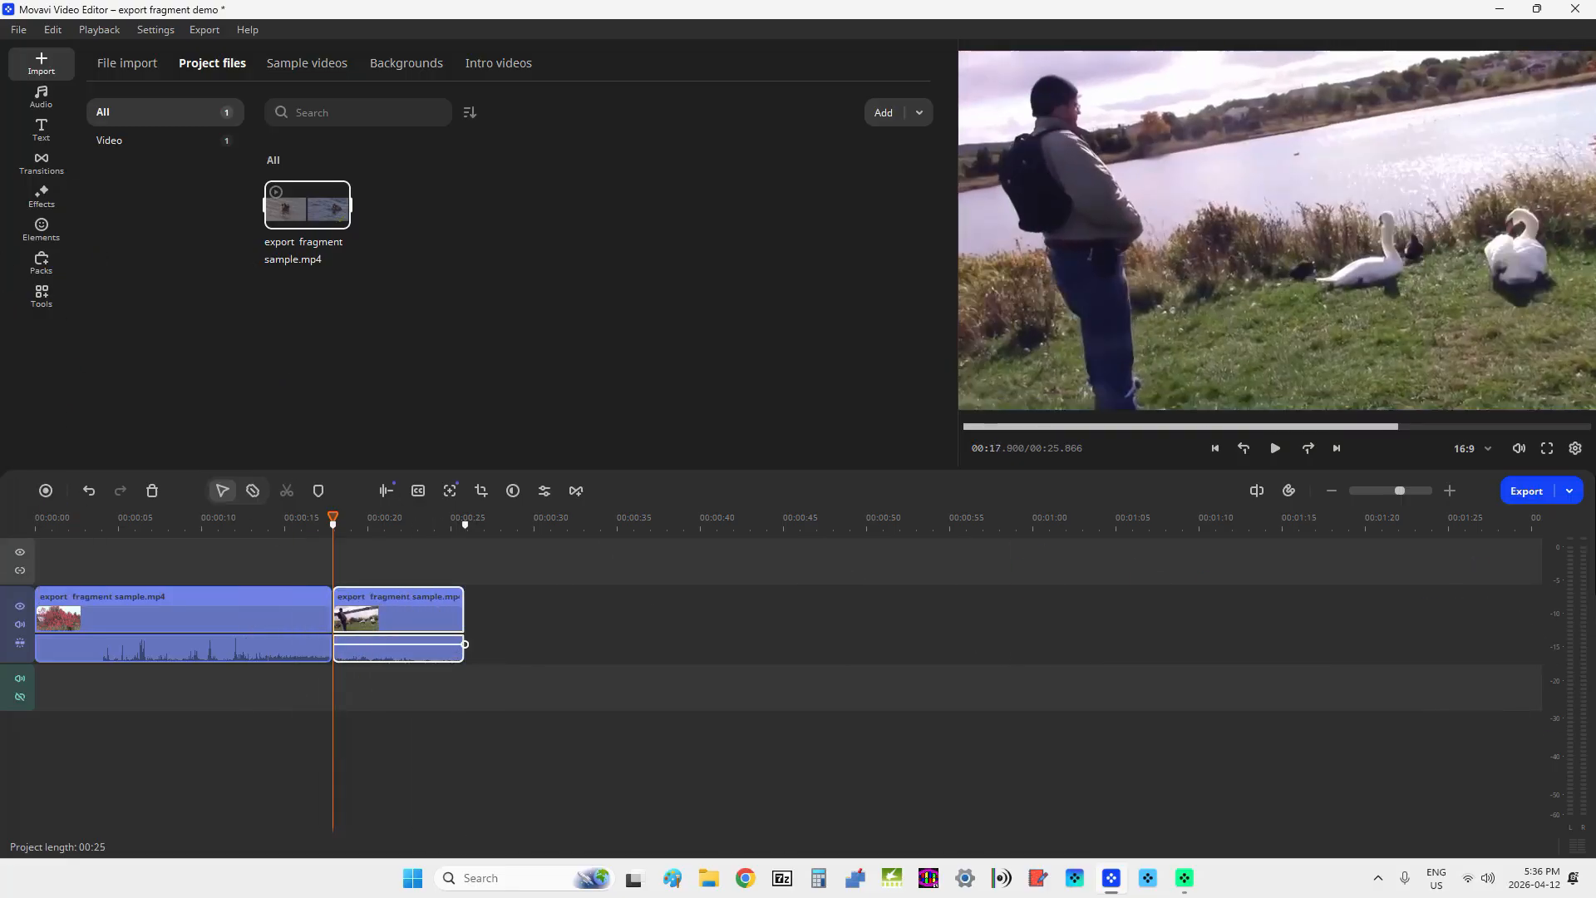
- Start an export fragment selection on the timeline from the first marker at 17.9 seconds
left_click(1570, 491)
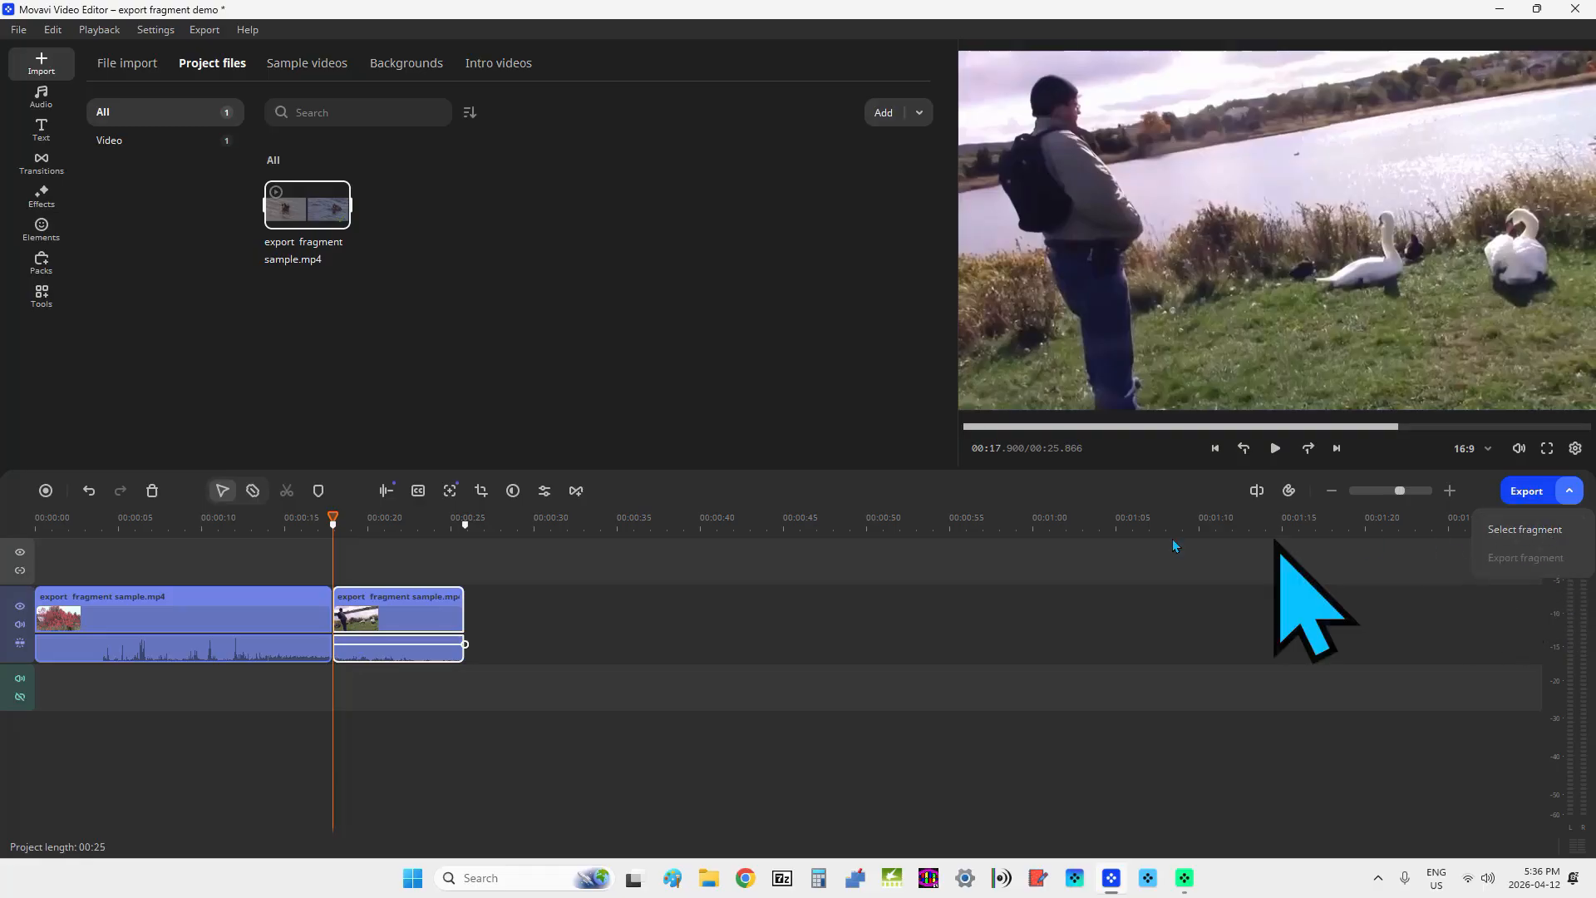
left_click(587, 541)
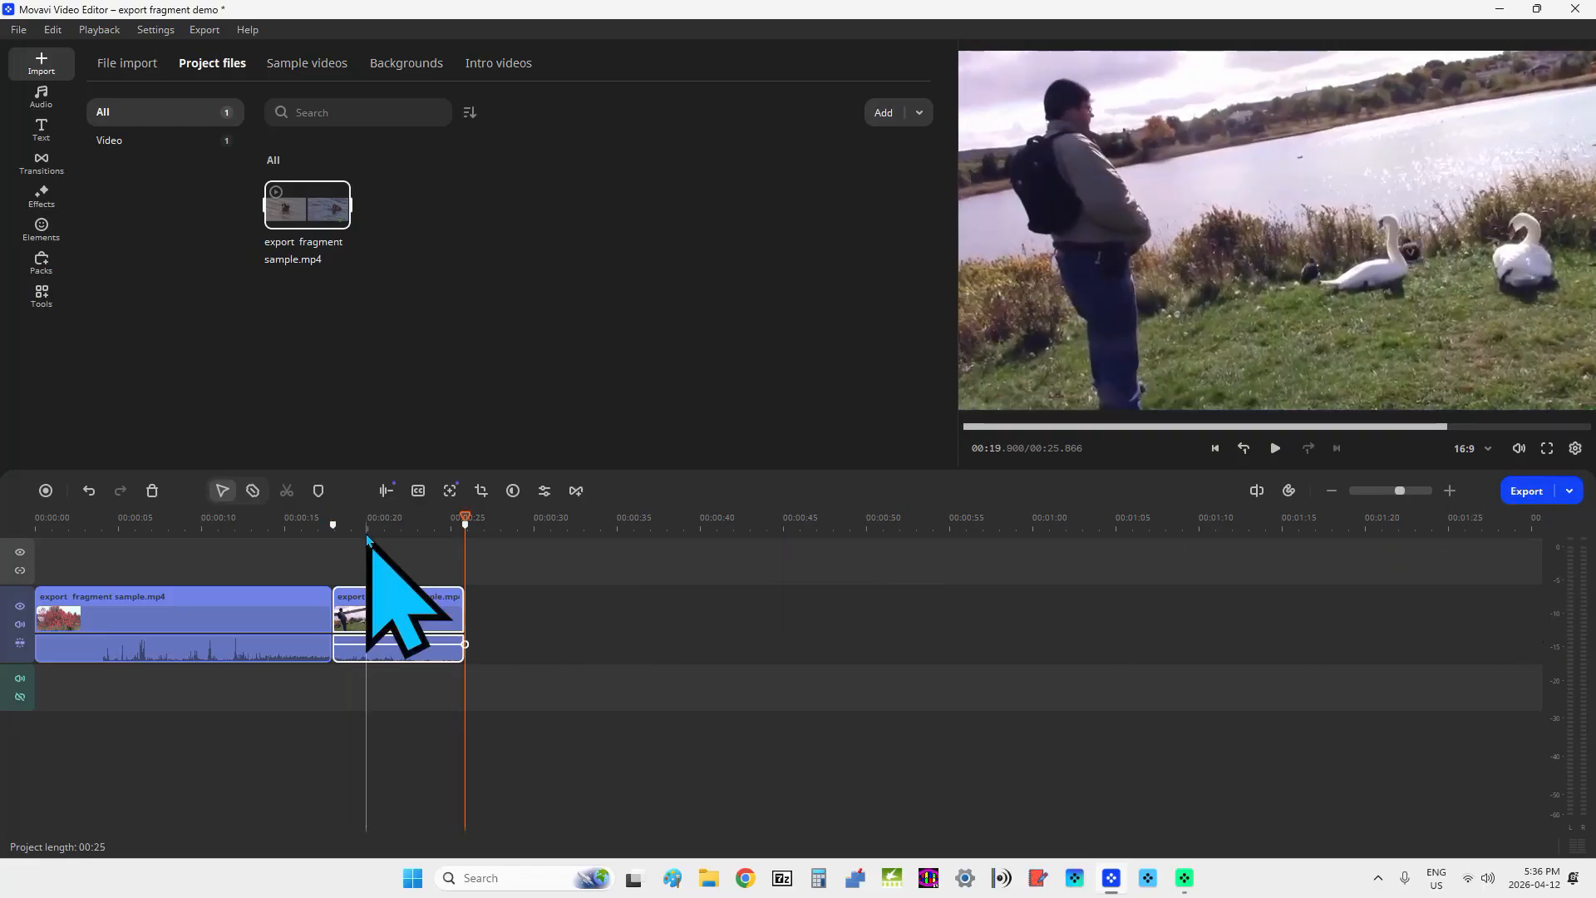
left_click(328, 627)
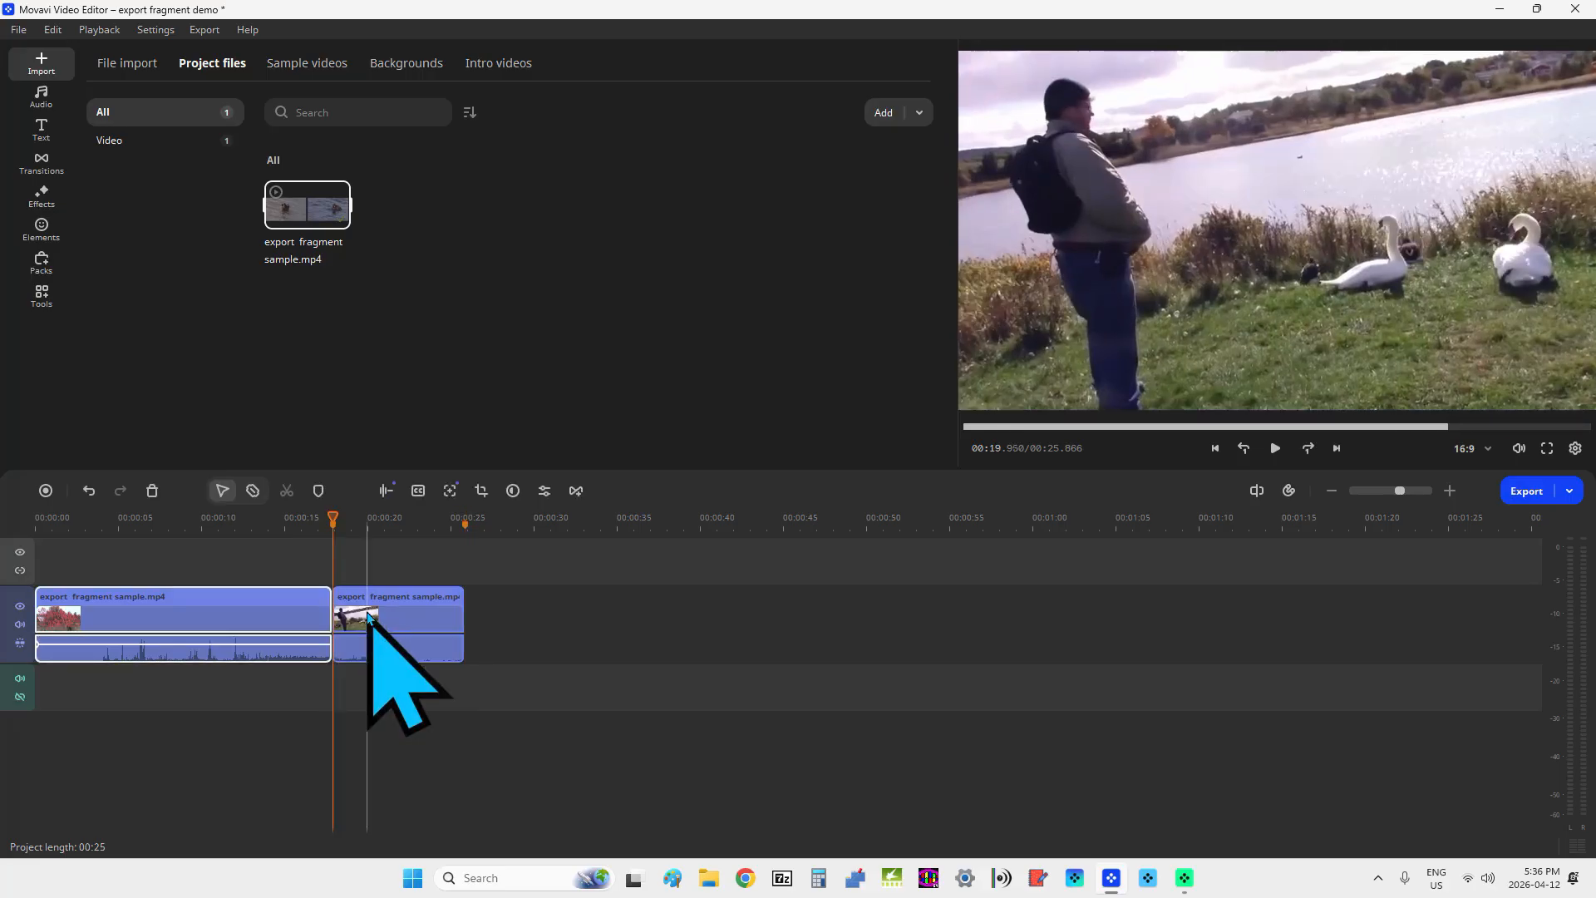
left_click(342, 617)
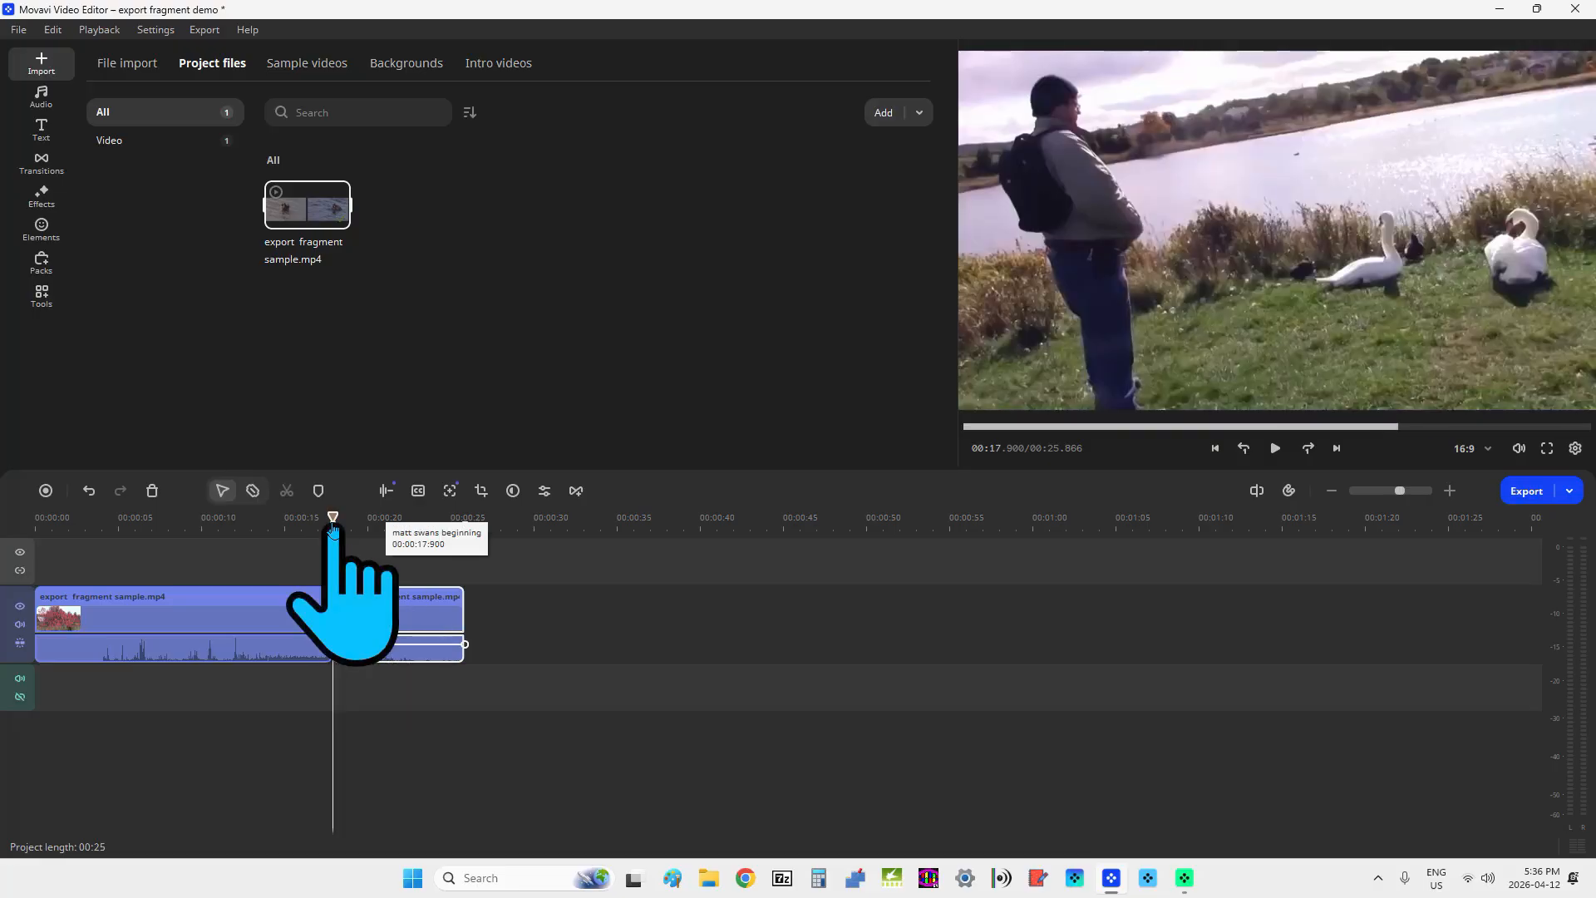
right_click(331, 522)
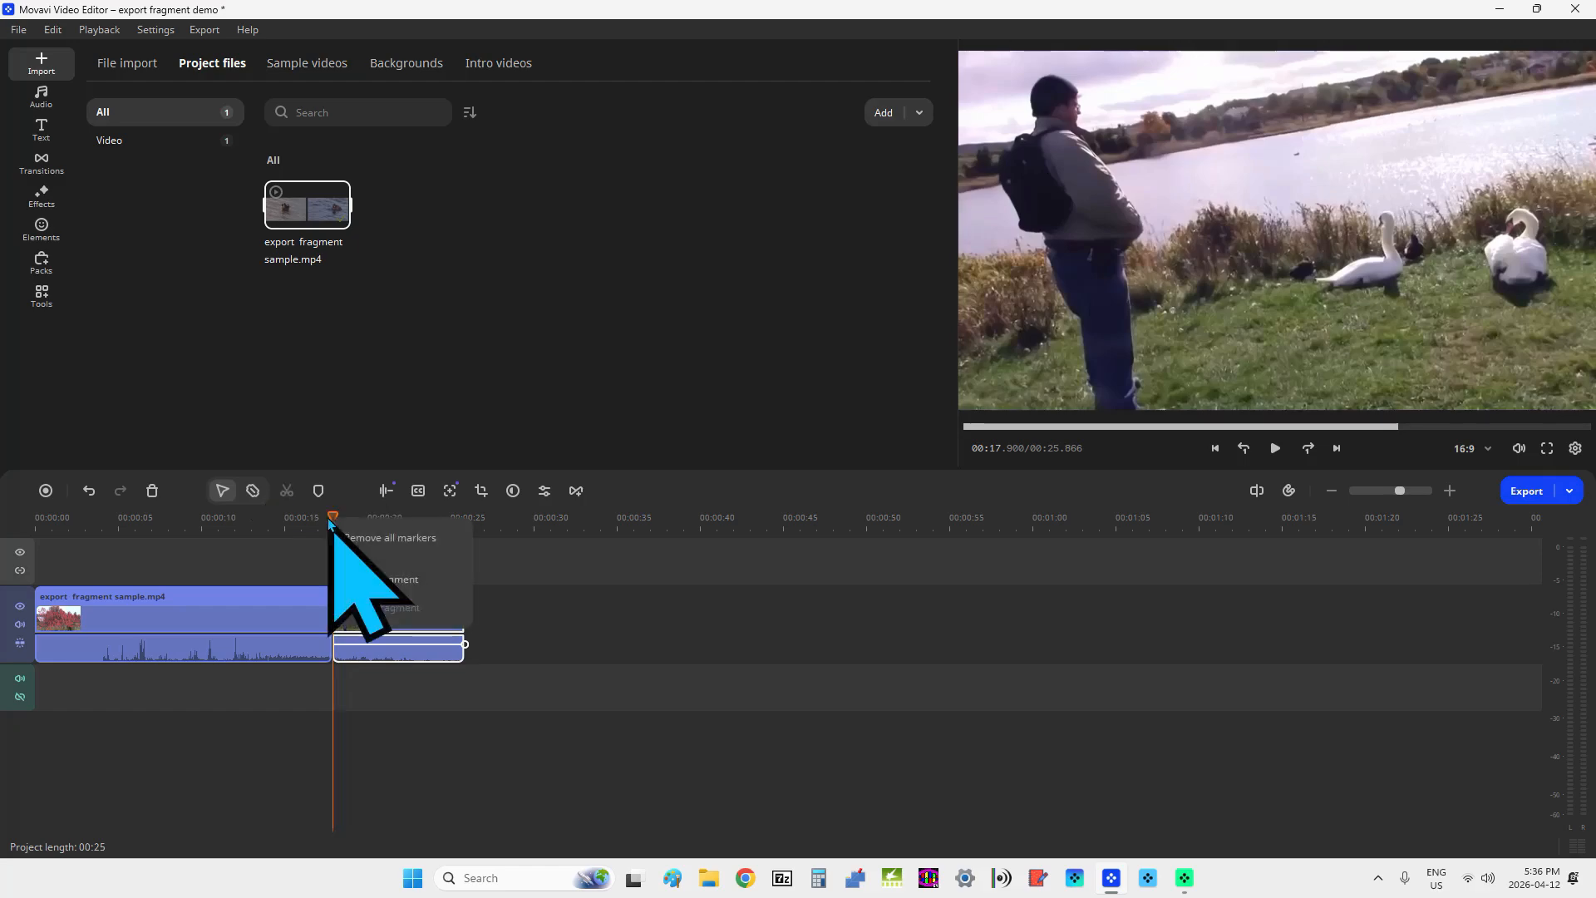
left_click(372, 579)
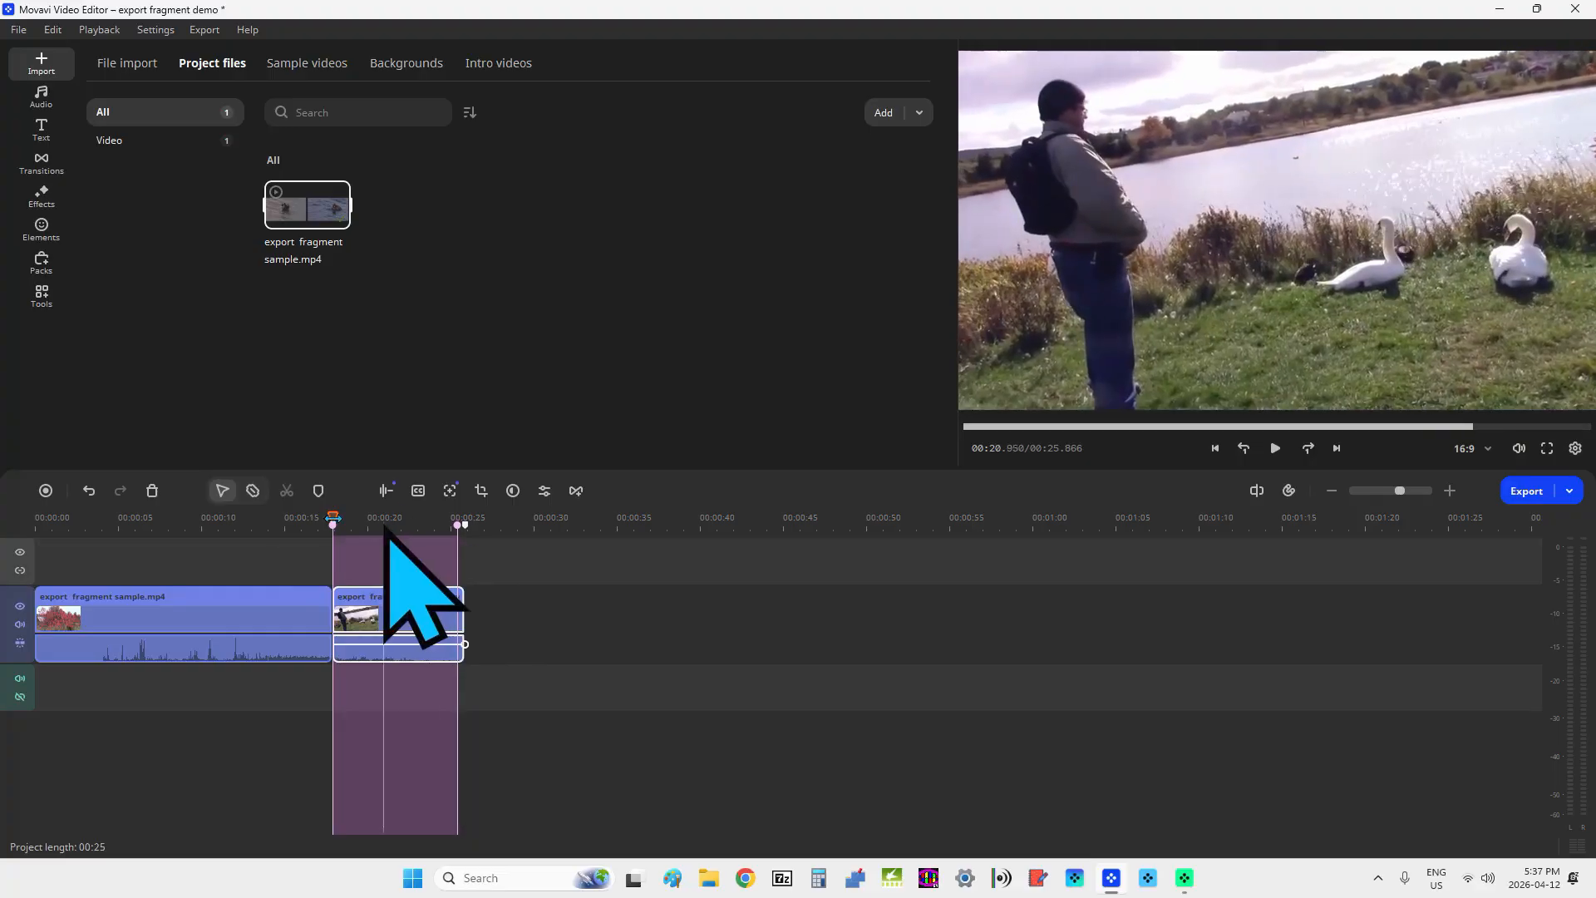
- Align the export fragment selection with the two markers, extending its end to the end marker at 25.866 seconds
left_click_drag(331, 518, 367, 517)
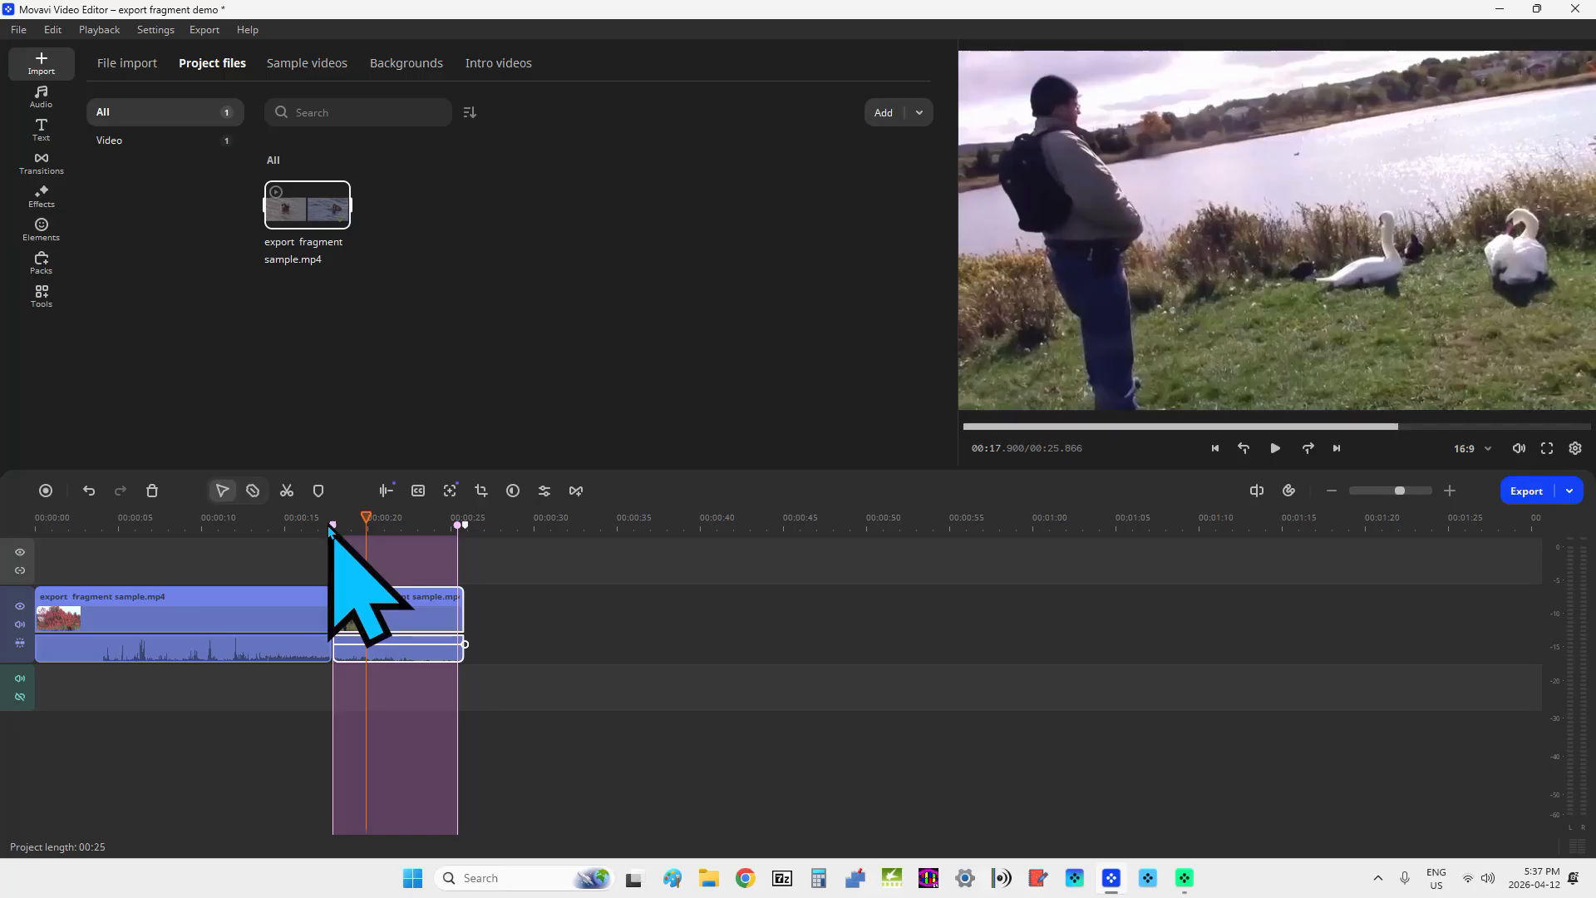
mouse_move(331, 532)
left_mouse_down()
mouse_move(373, 554)
mouse_move(332, 558)
left_mouse_up()
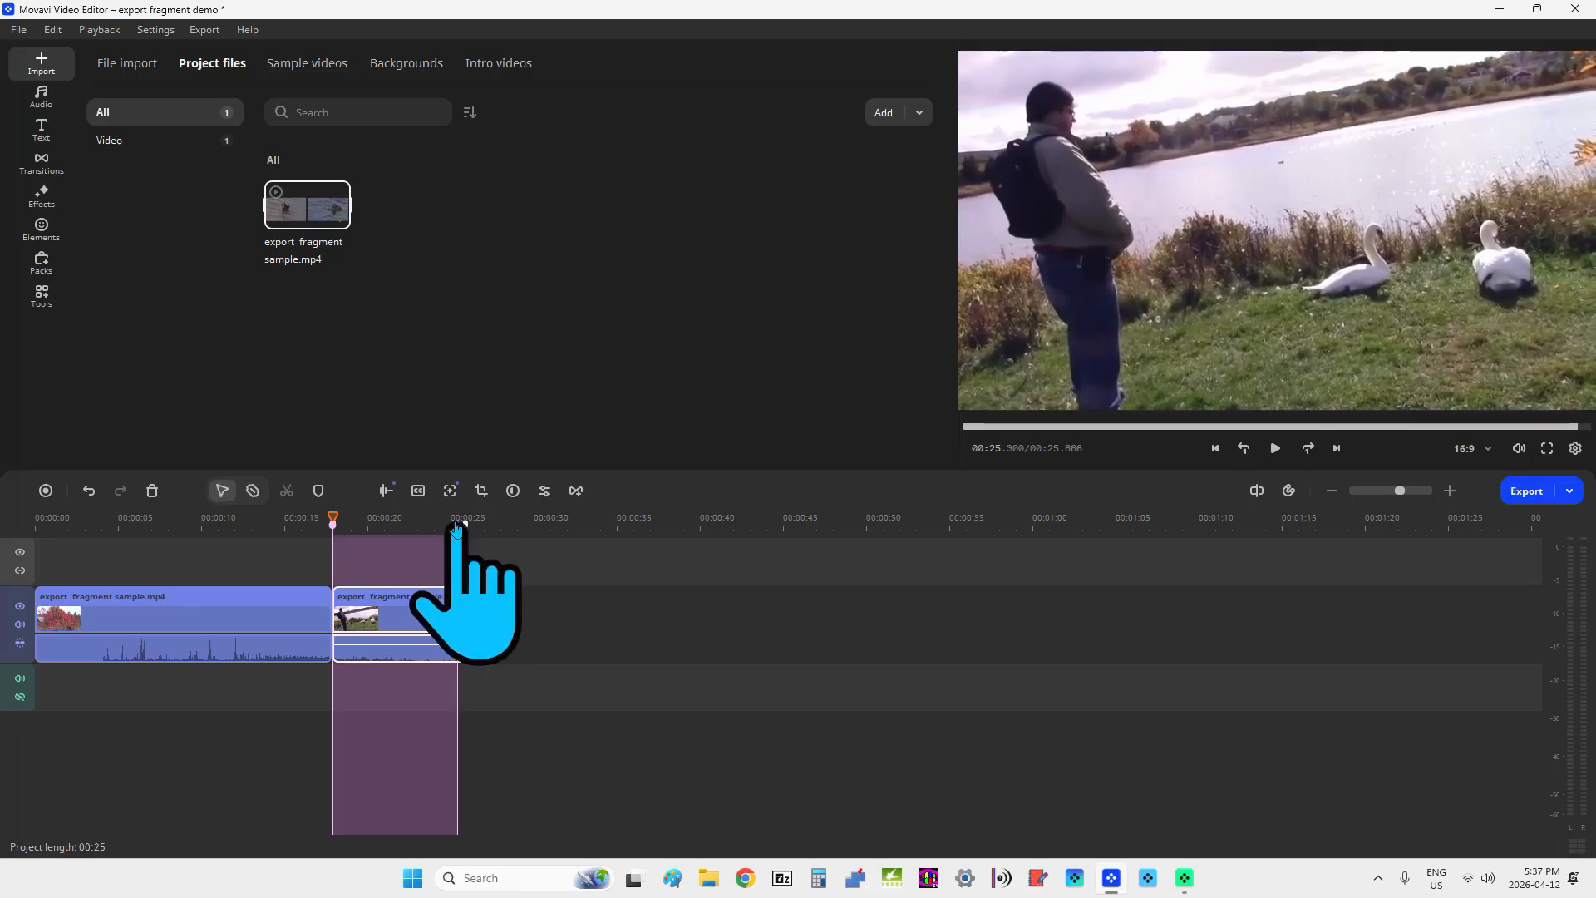
left_click_drag(456, 537, 467, 538)
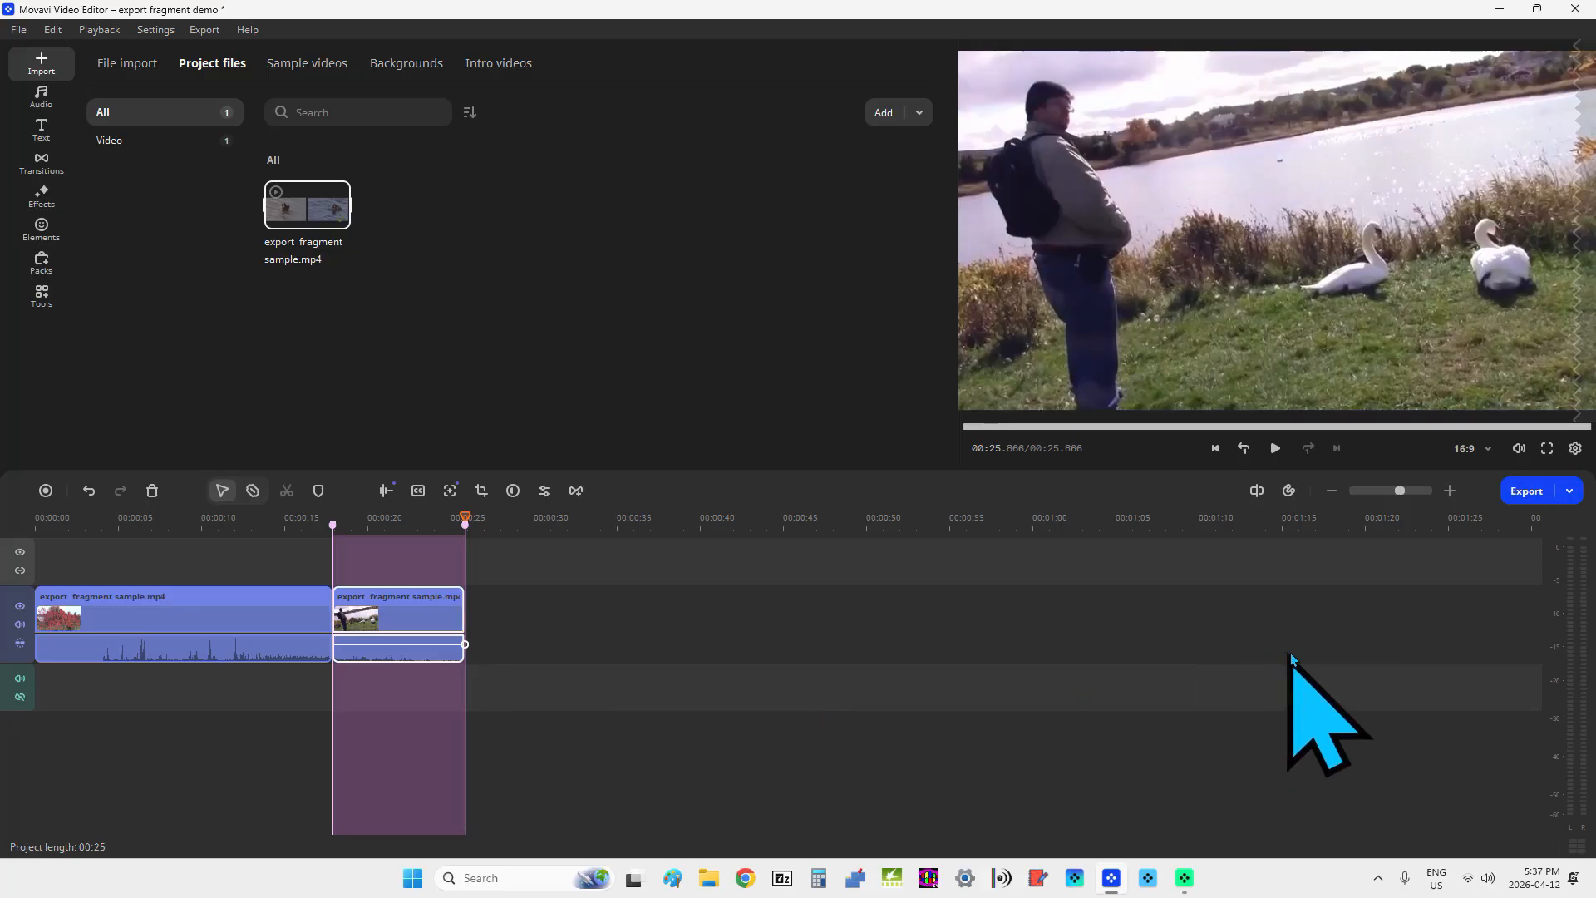
- Open the MP4 export for the selected fragment and title it "export fragment" plus the person's first name and "and swans"
left_click(1568, 497)
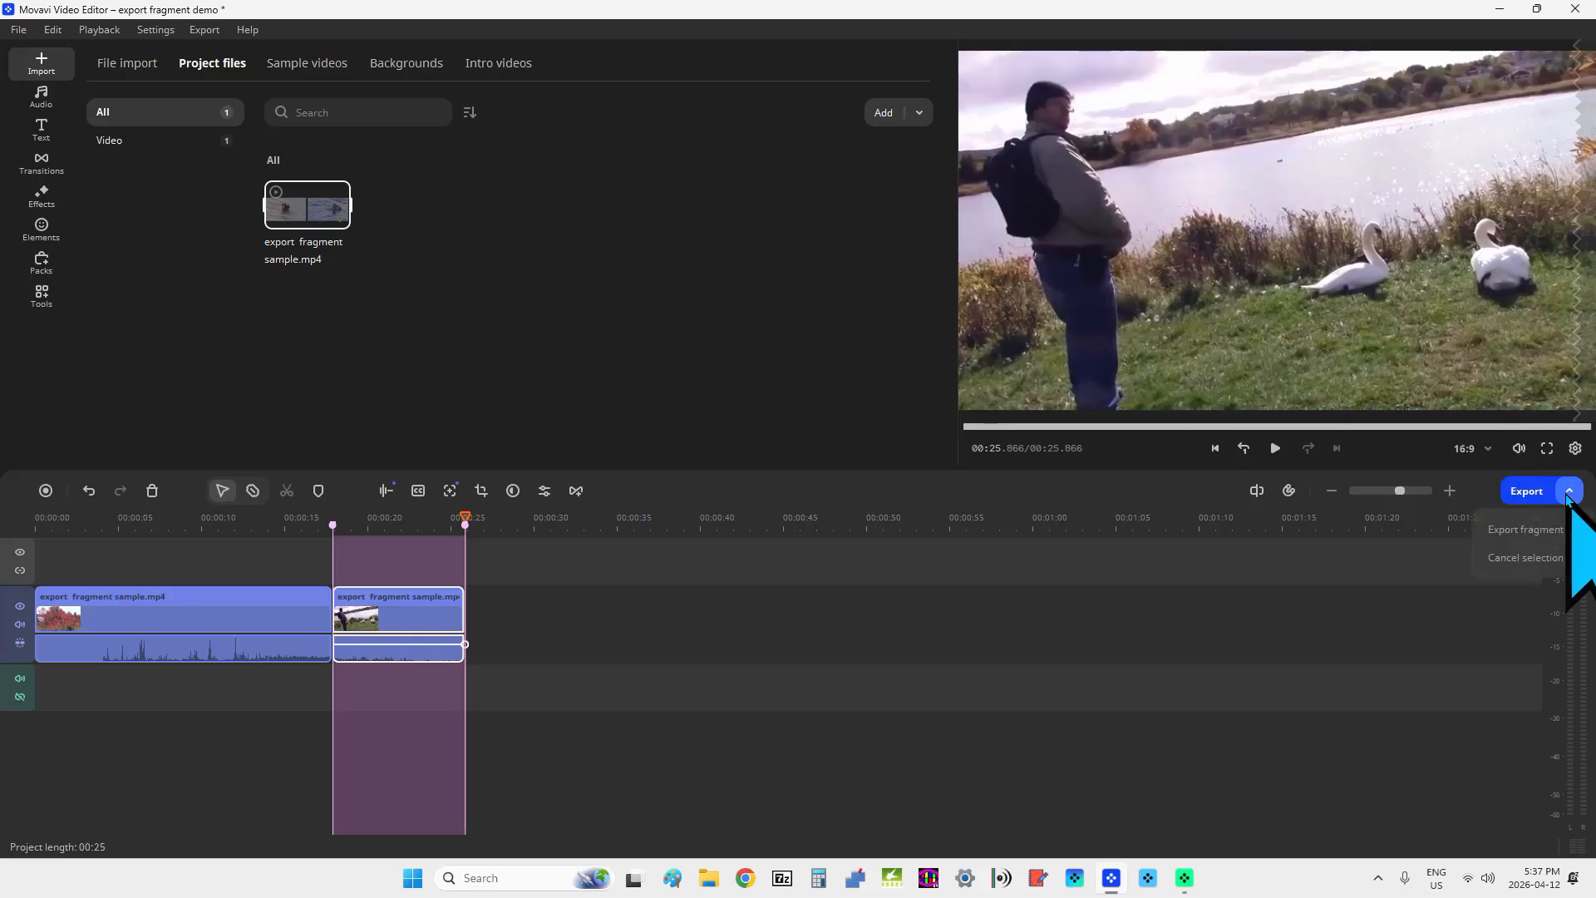
left_click(1539, 536)
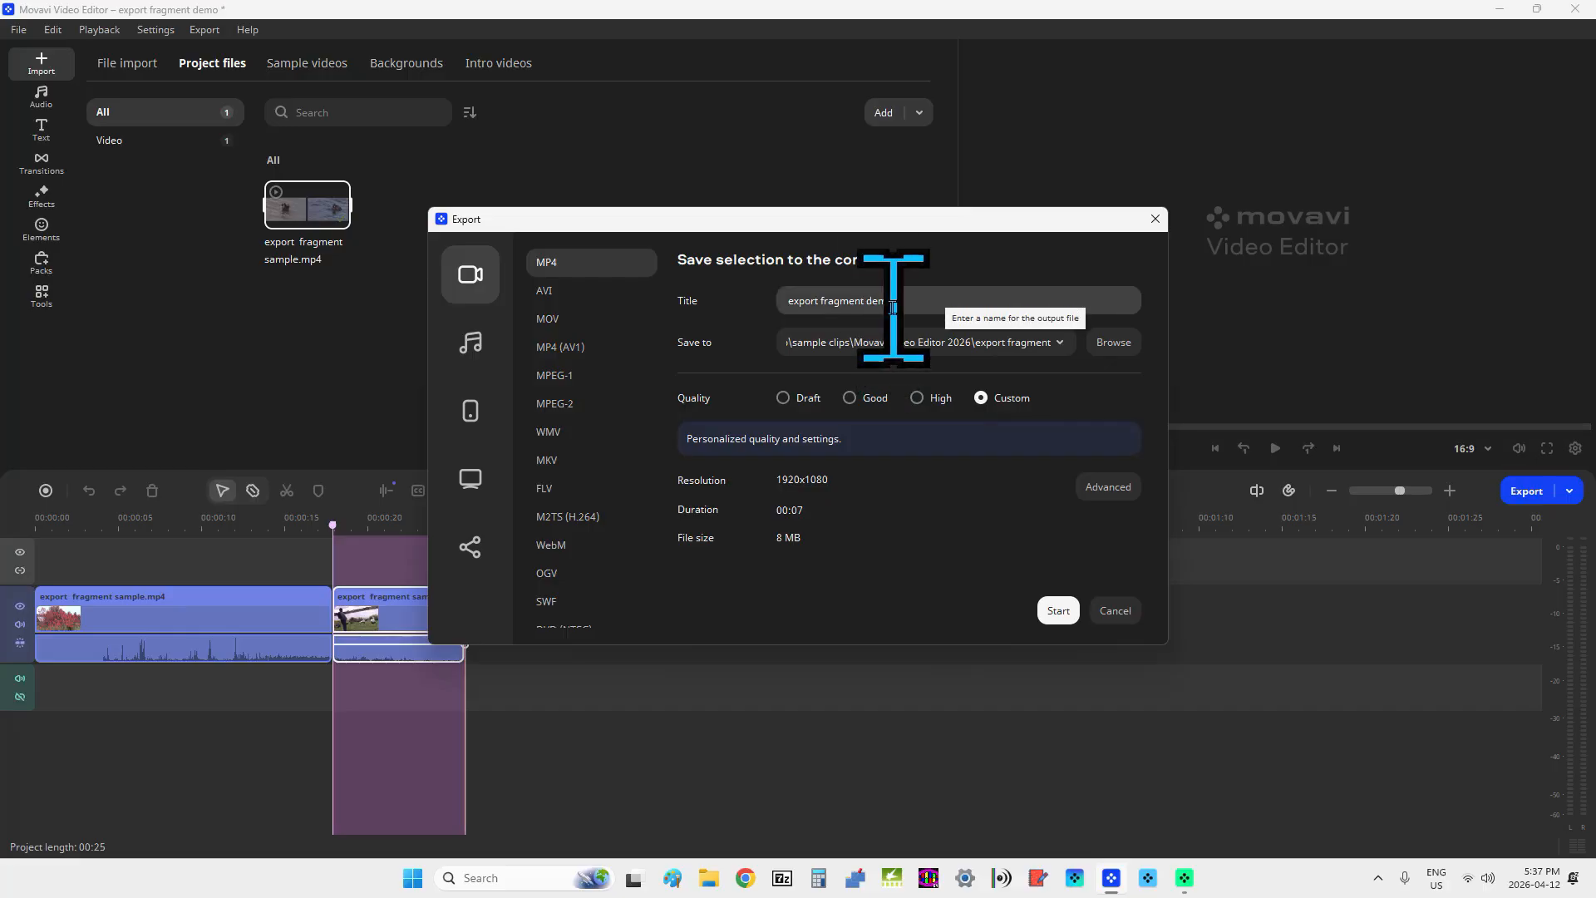
left_click_drag(870, 300, 914, 300)
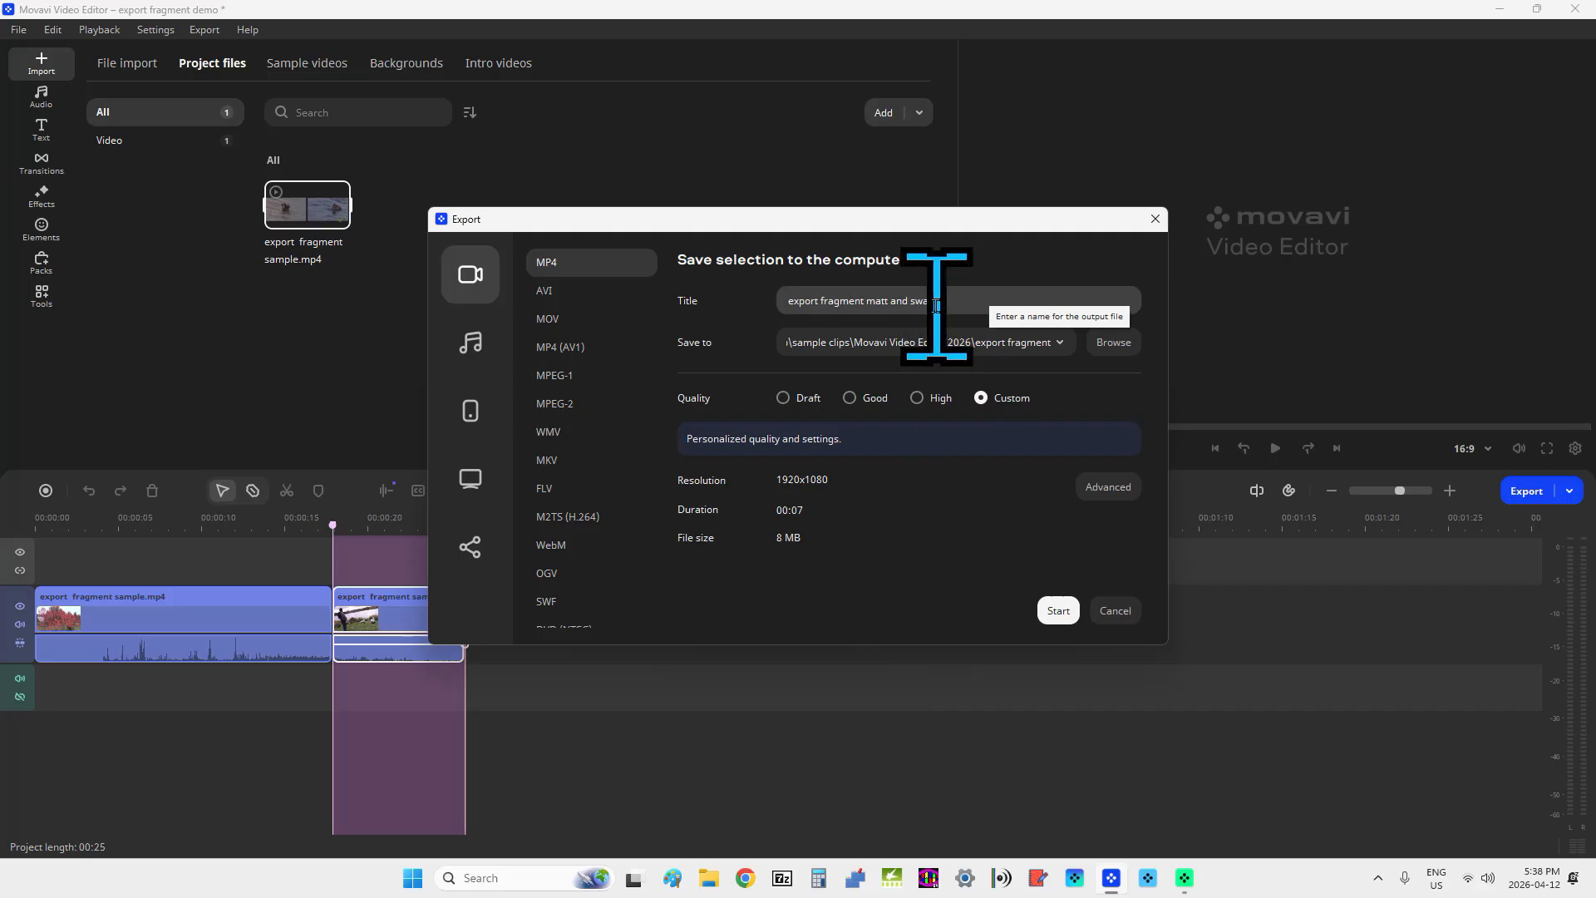
- Review the advanced video and audio export settings and the H.264 codec settings, and accept them
left_click(1107, 489)
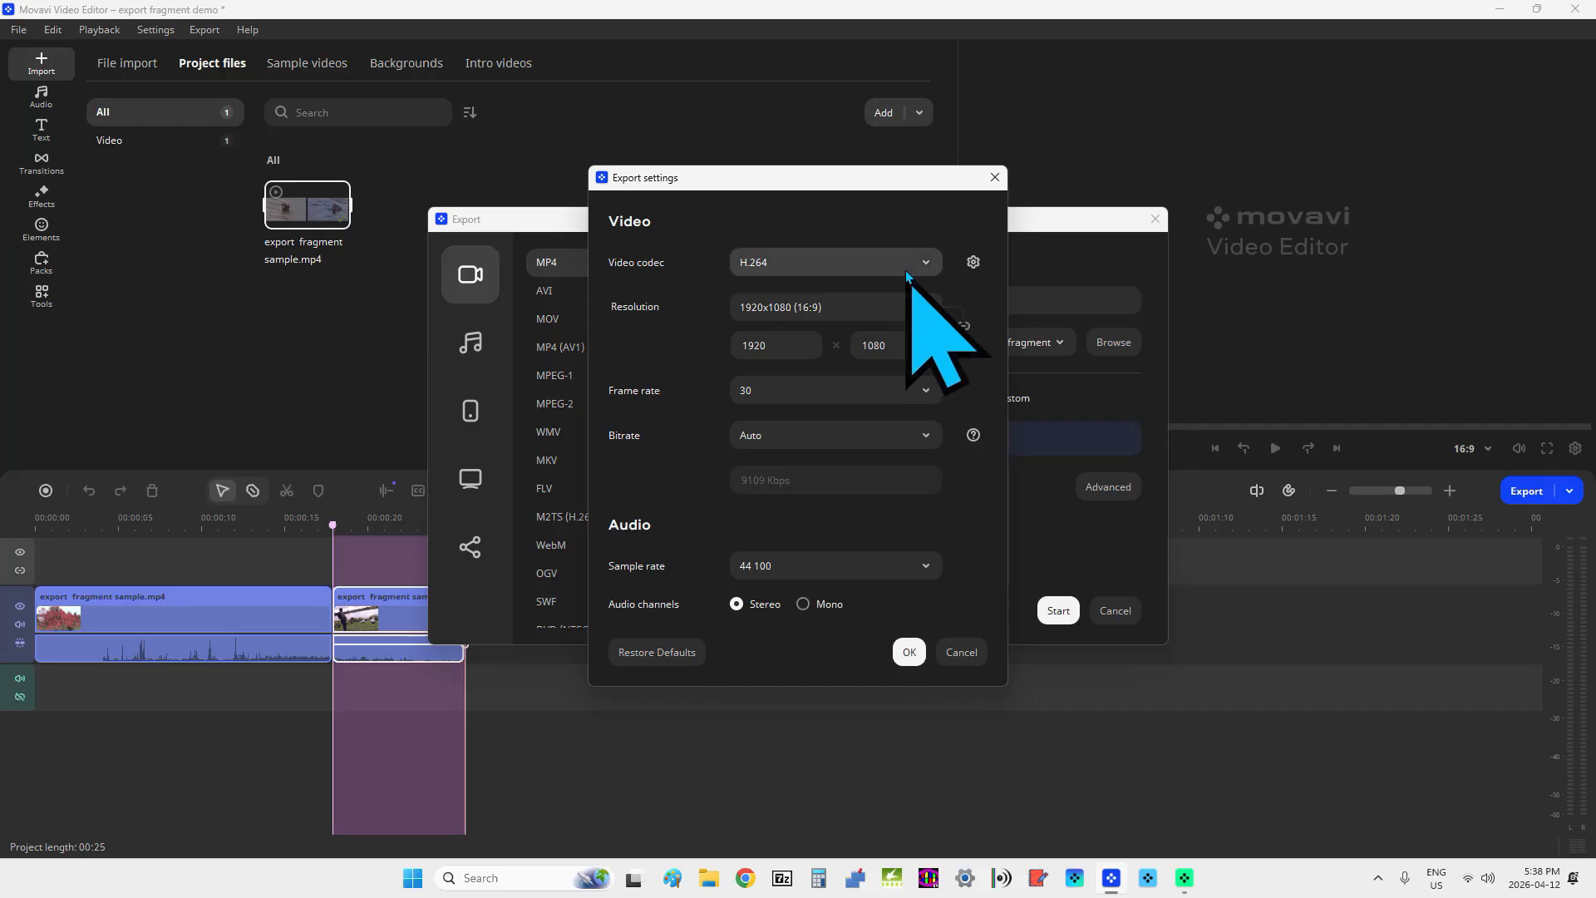
left_click(973, 262)
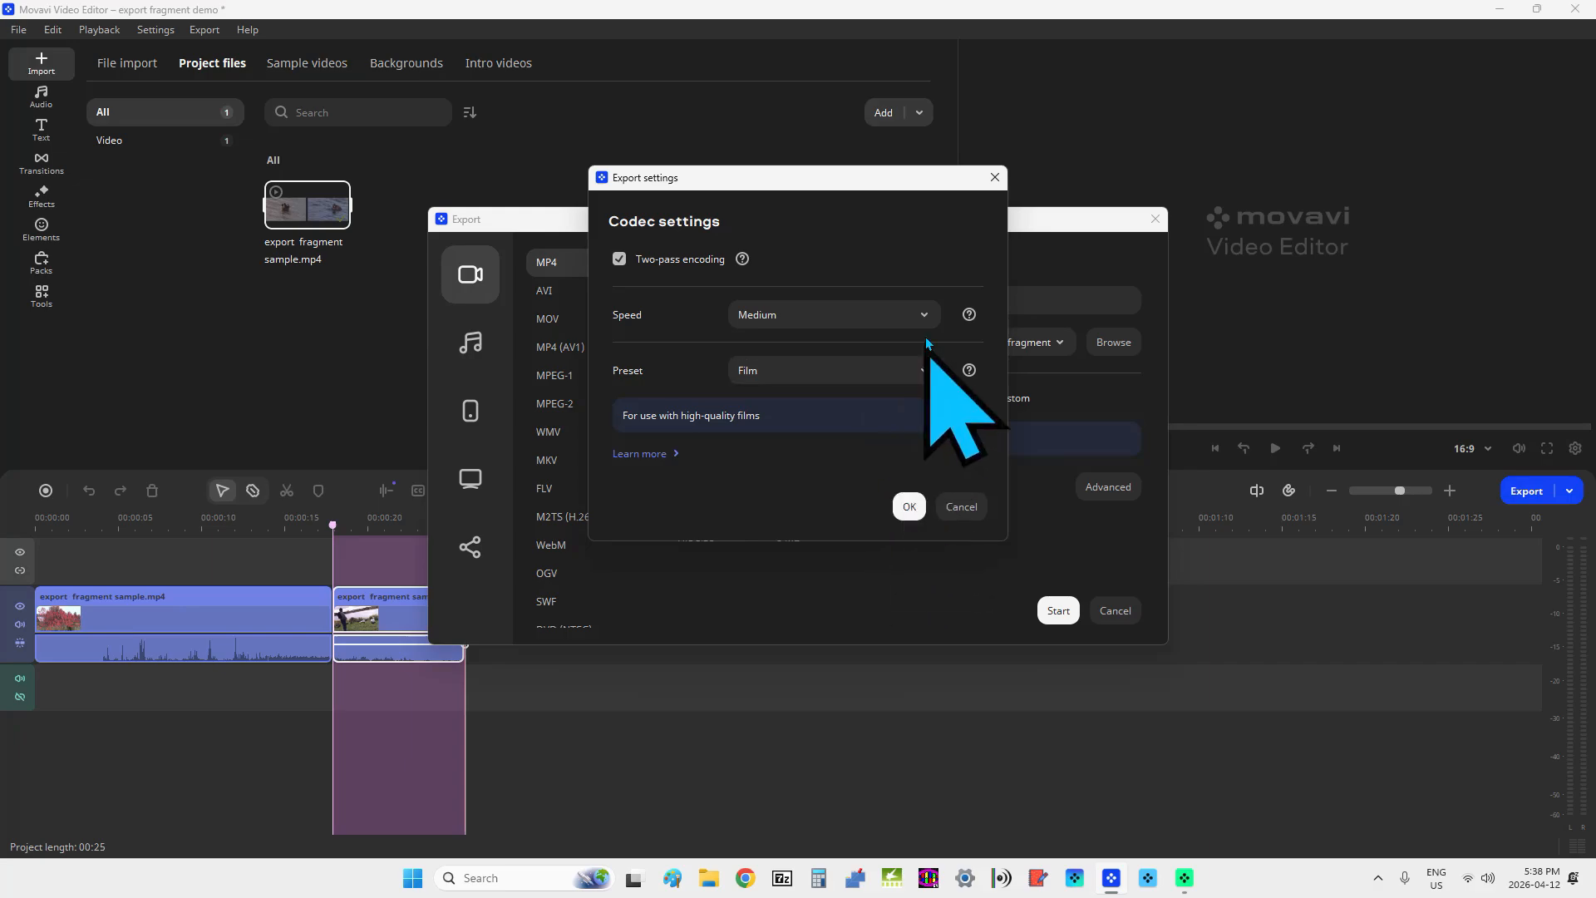
left_click(907, 517)
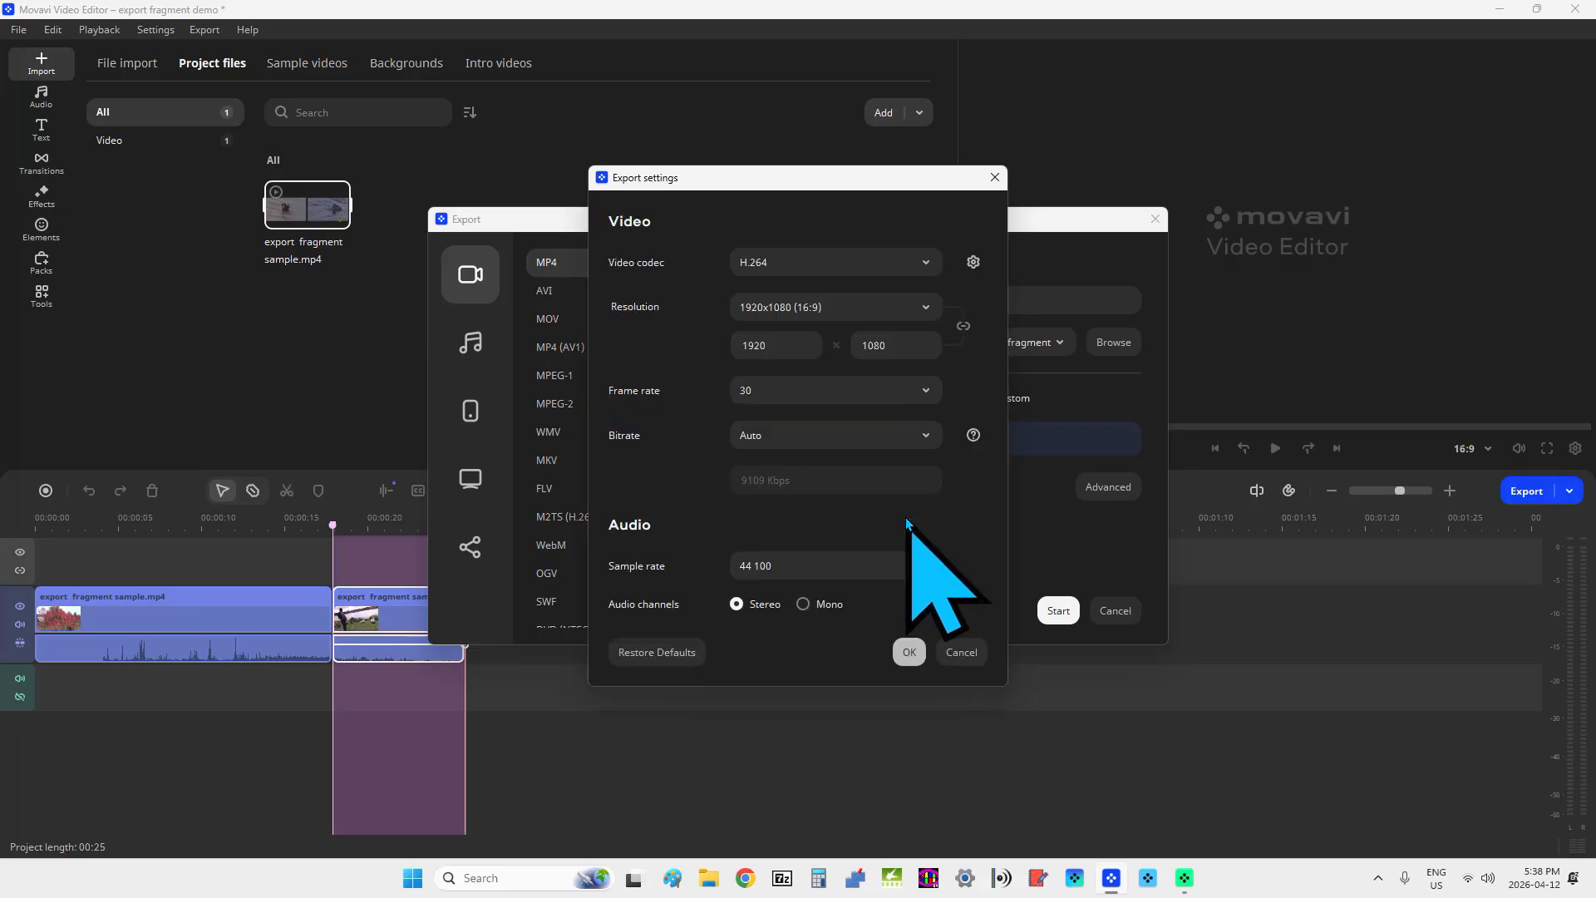
left_click(907, 652)
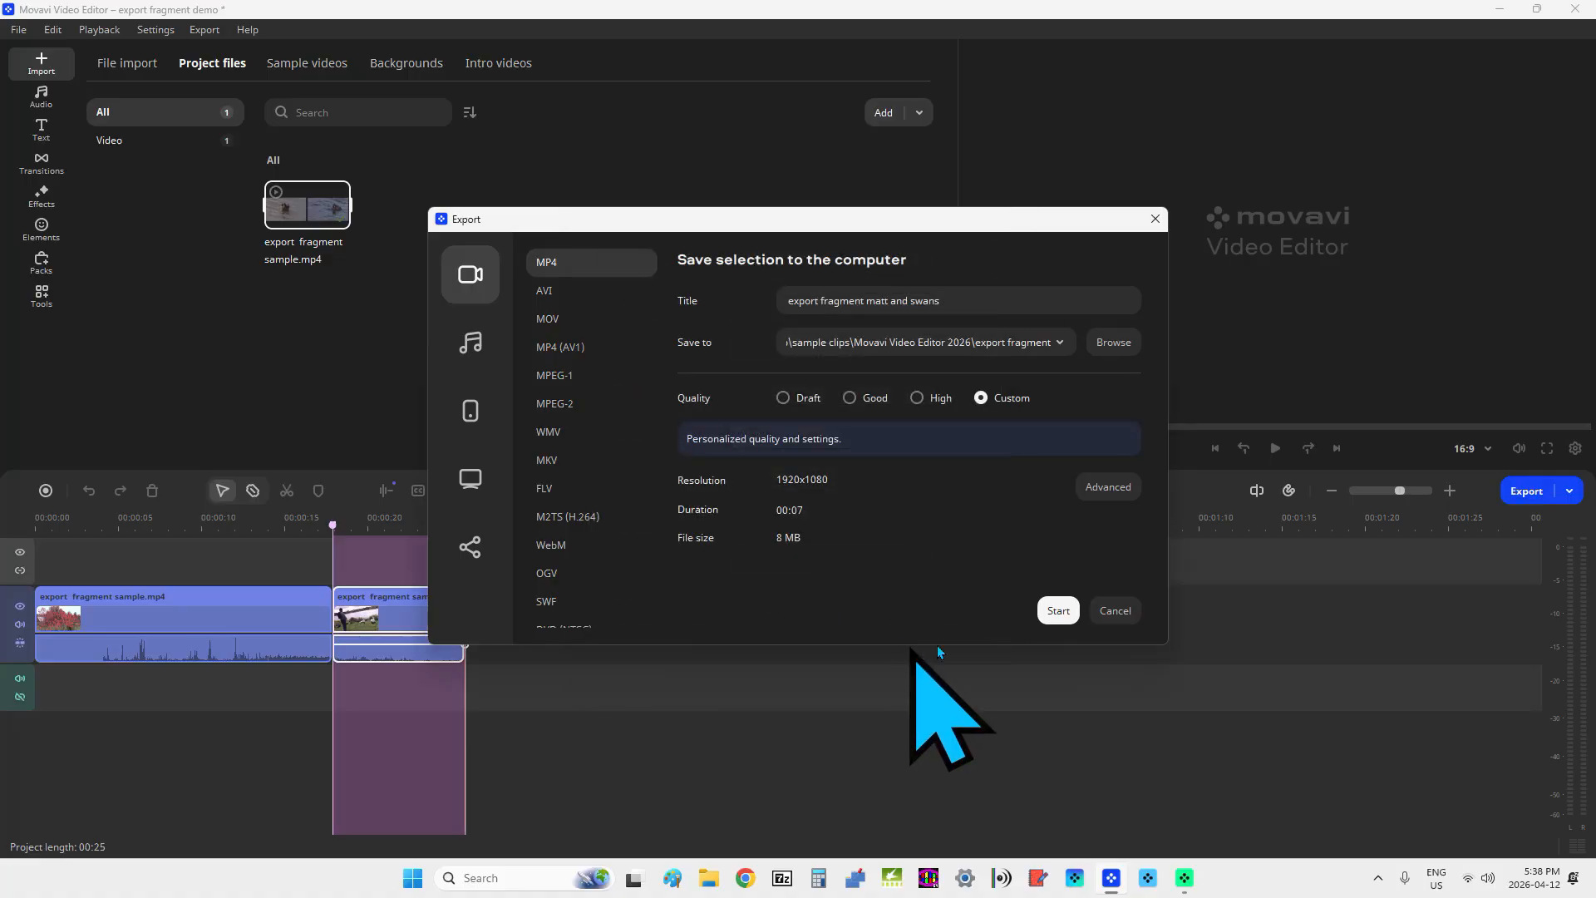
- Export the fragment with its output folder opened, play the saved swan video in Media Player, and close the player
left_click(1053, 615)
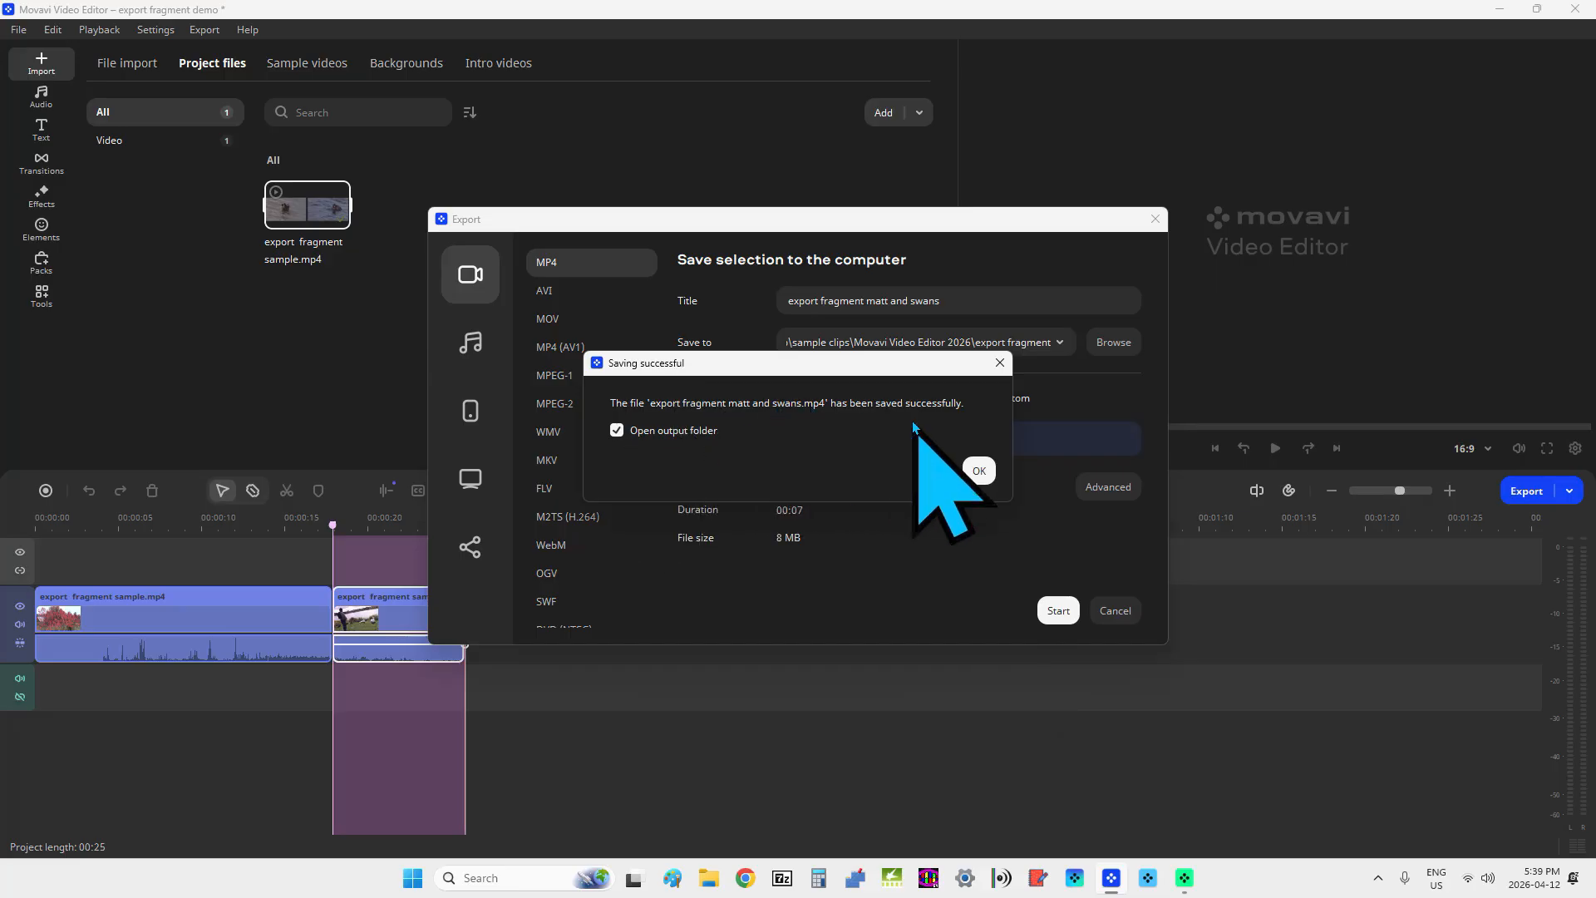
left_click(980, 472)
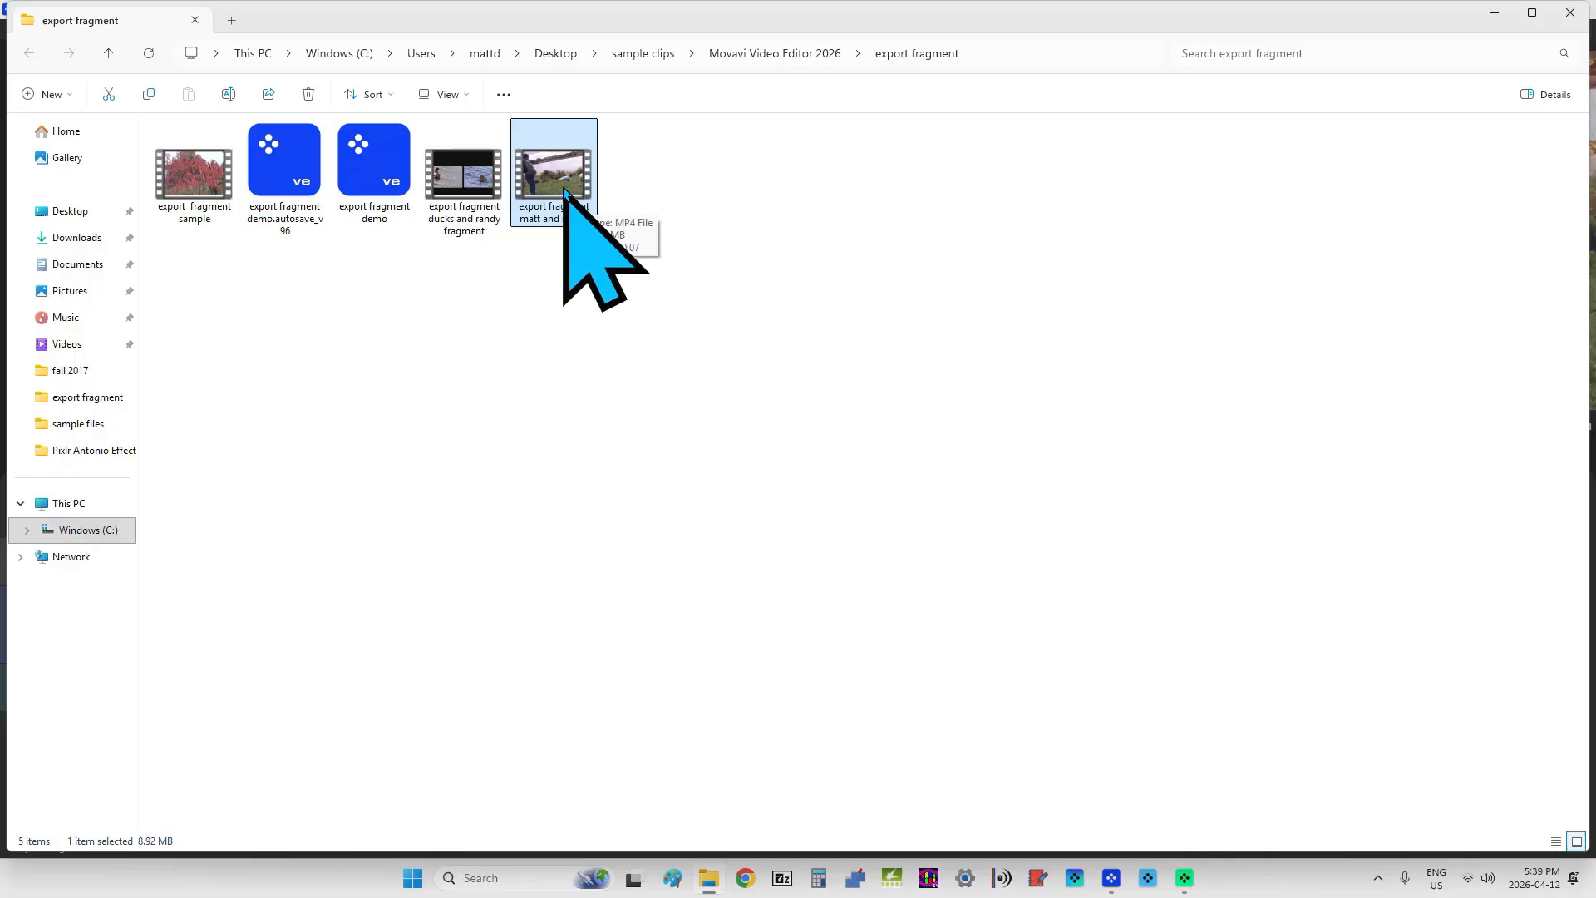
double_click(564, 190)
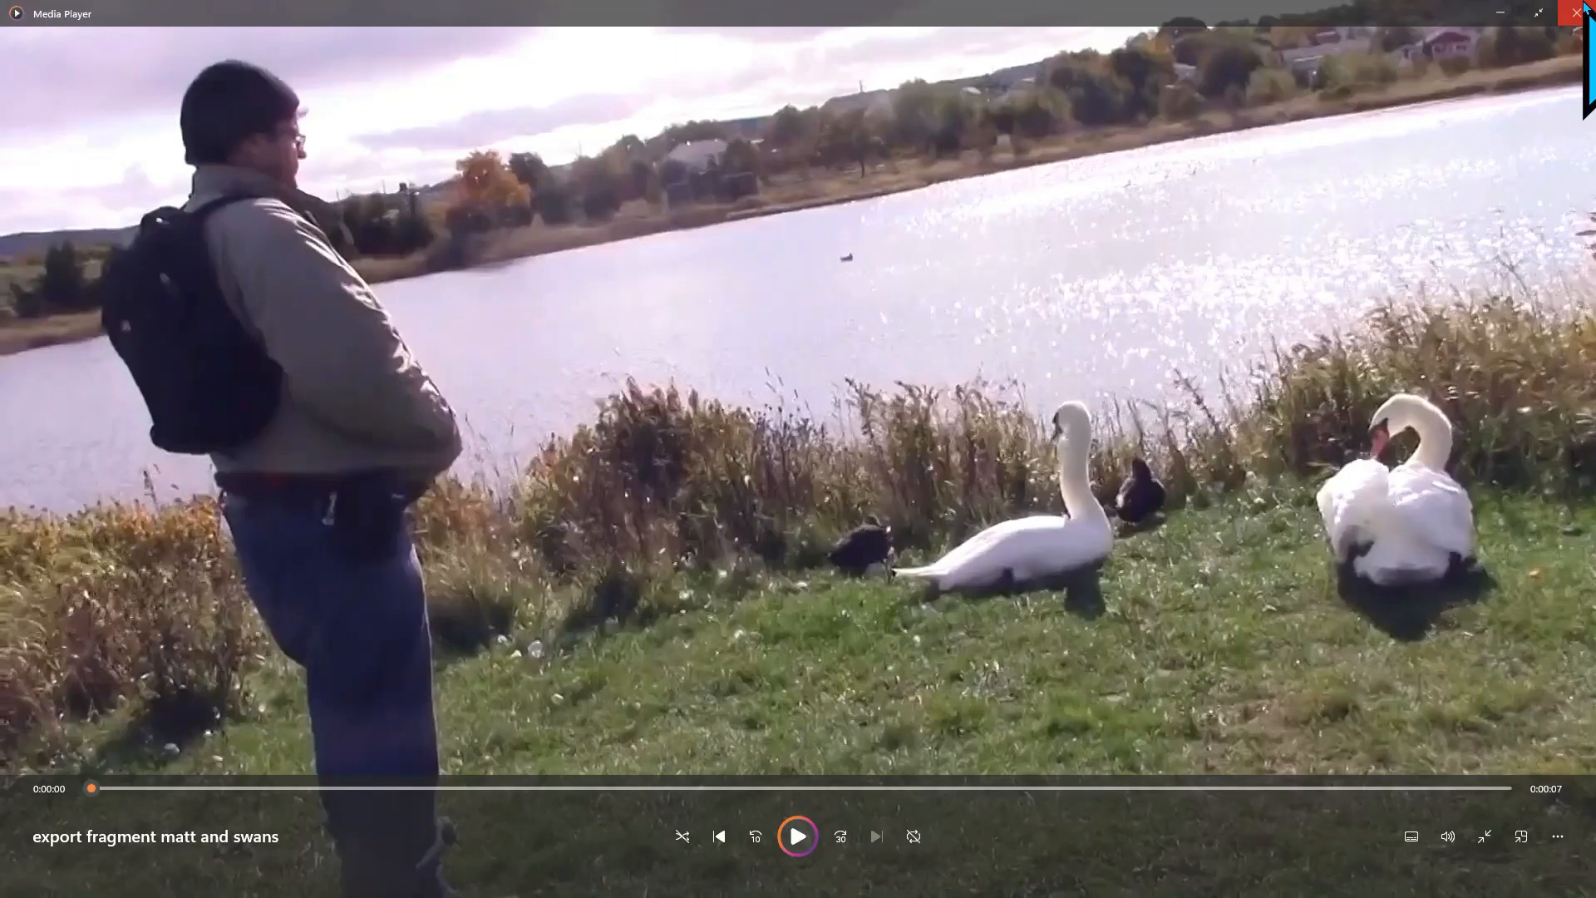
left_click(1580, 10)
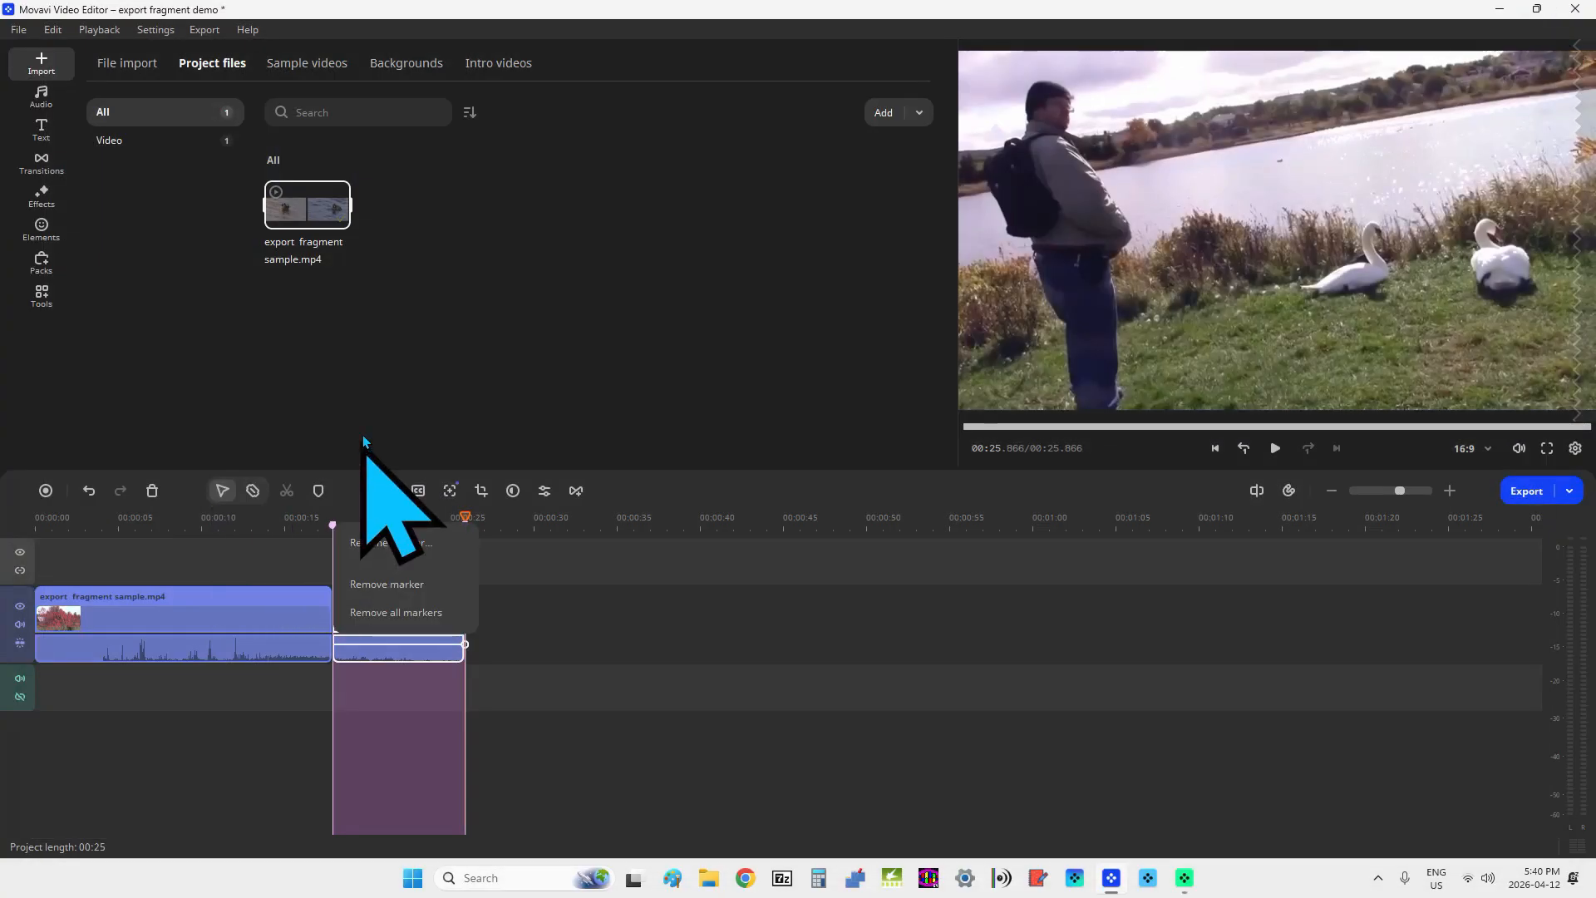
- Cancel the export fragment selection over the second clip segment, keeping both markers
left_click(401, 5)
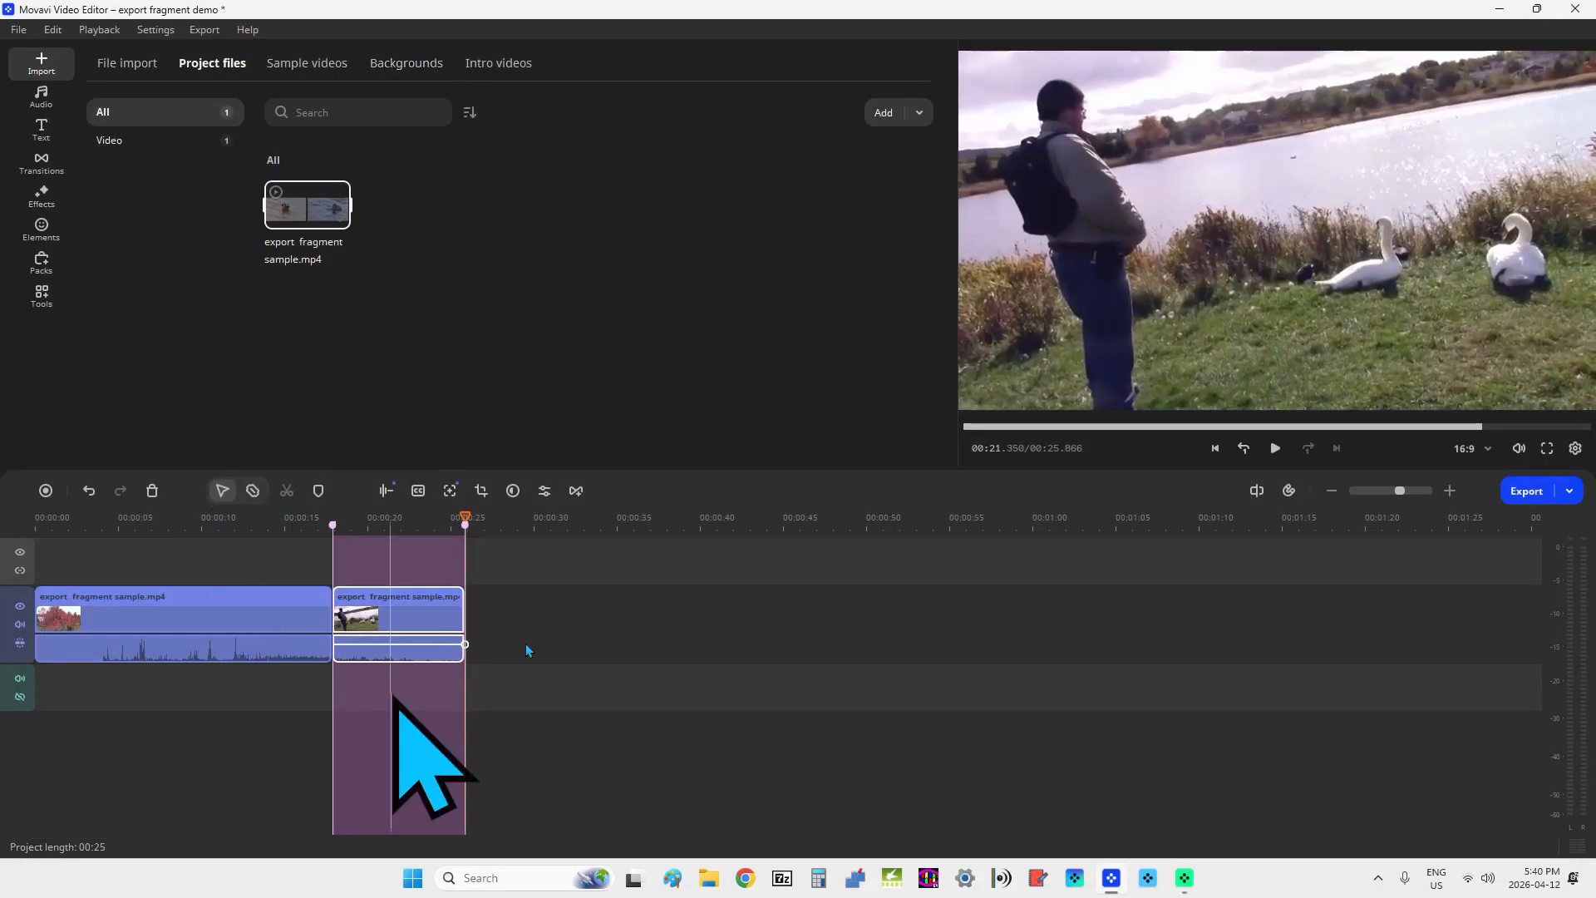
left_click(1567, 490)
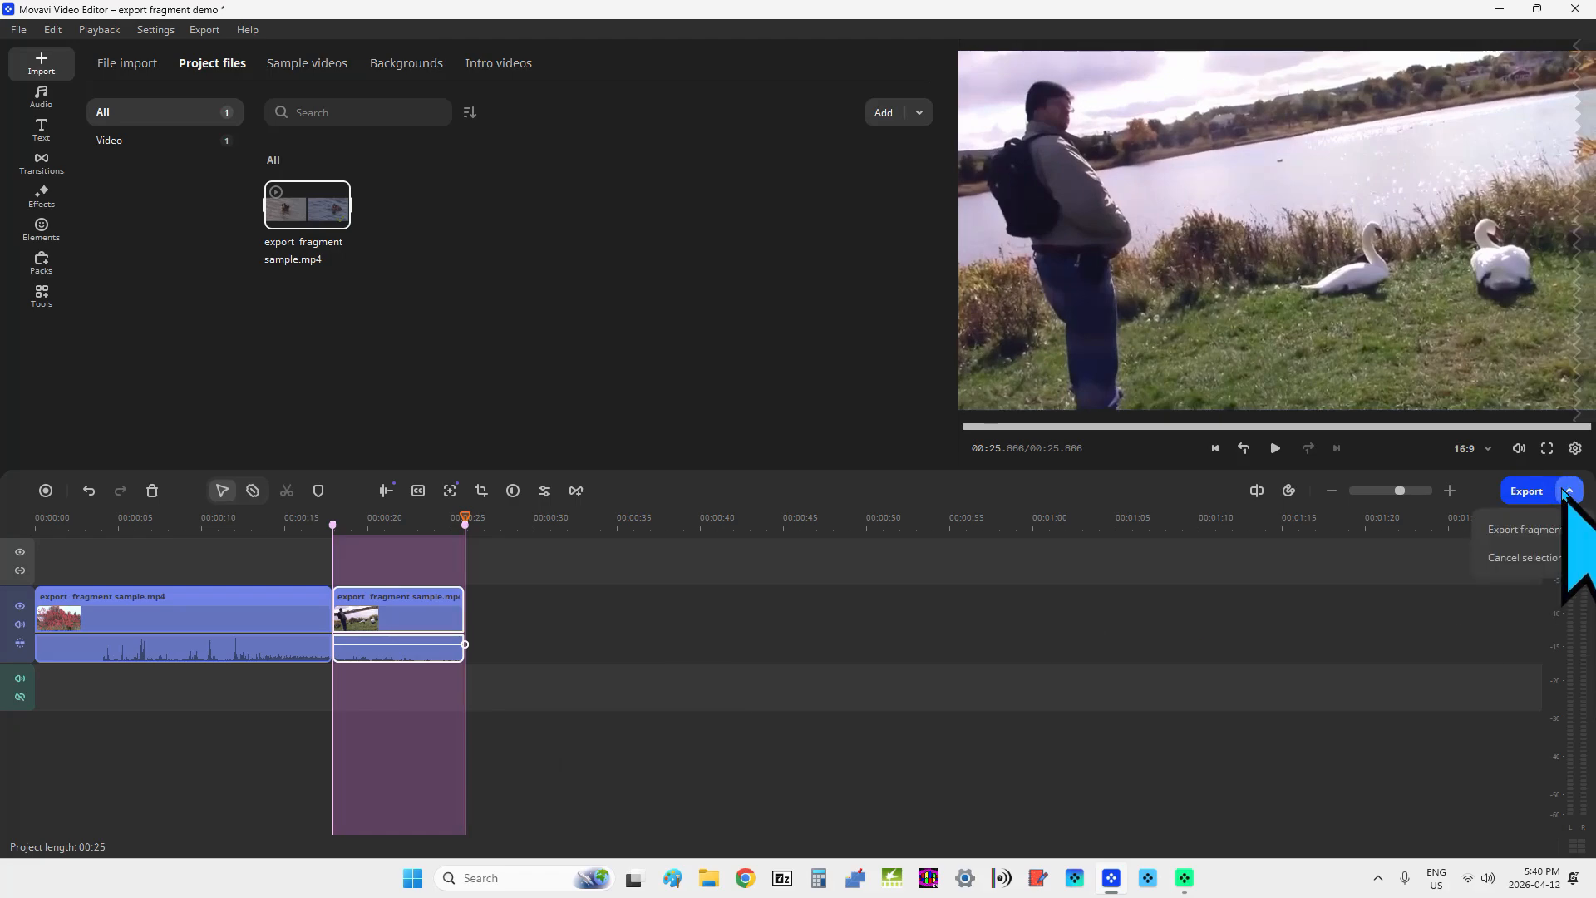
left_click(1526, 558)
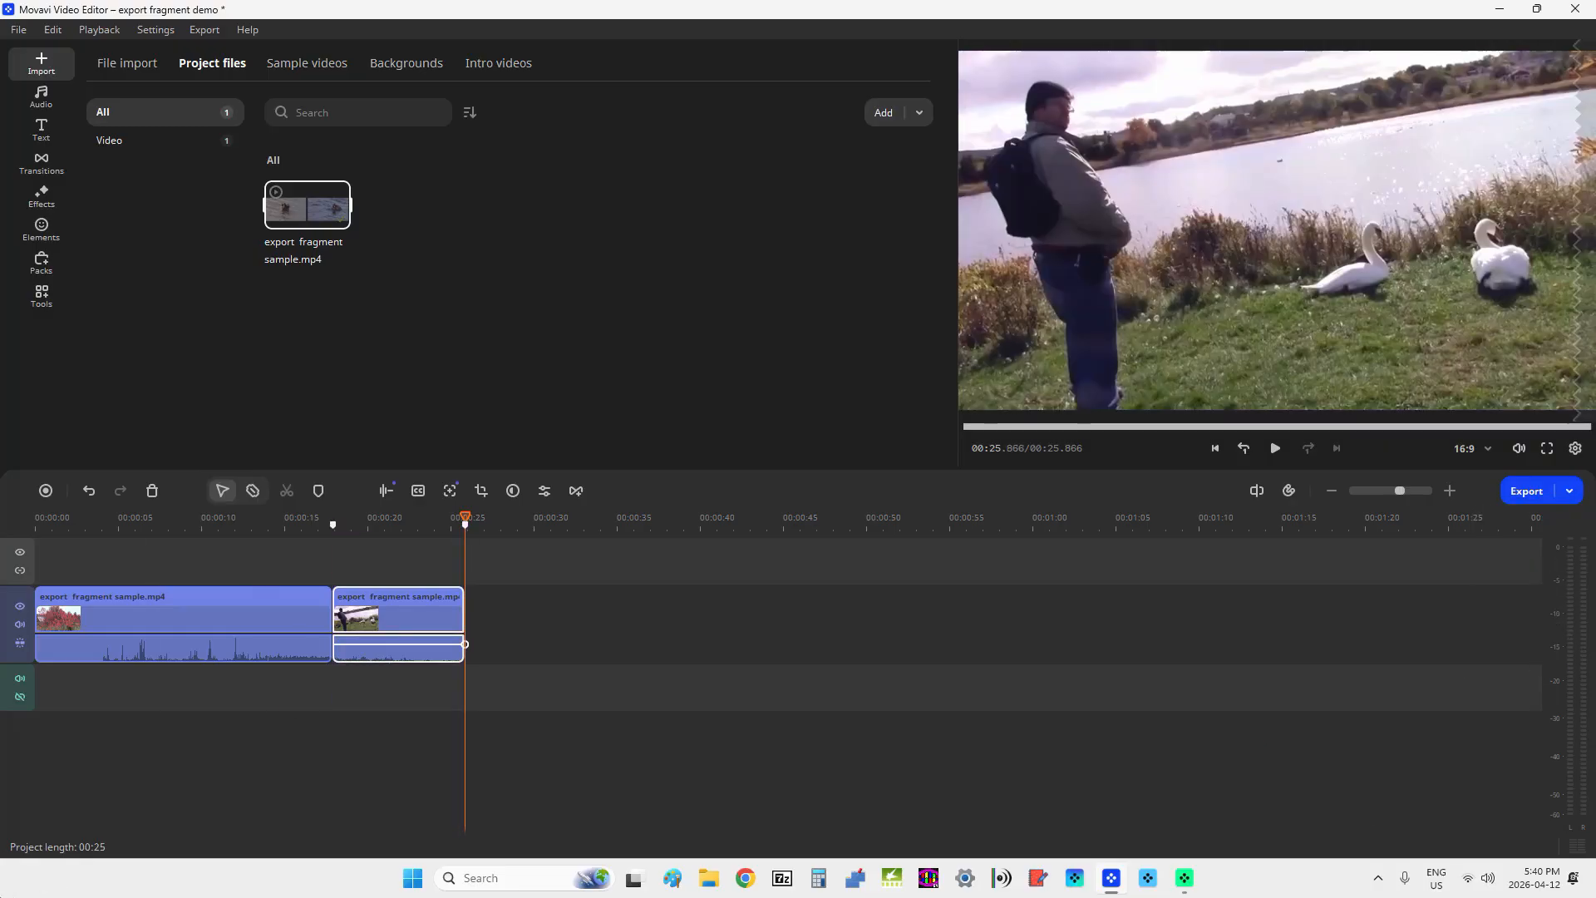